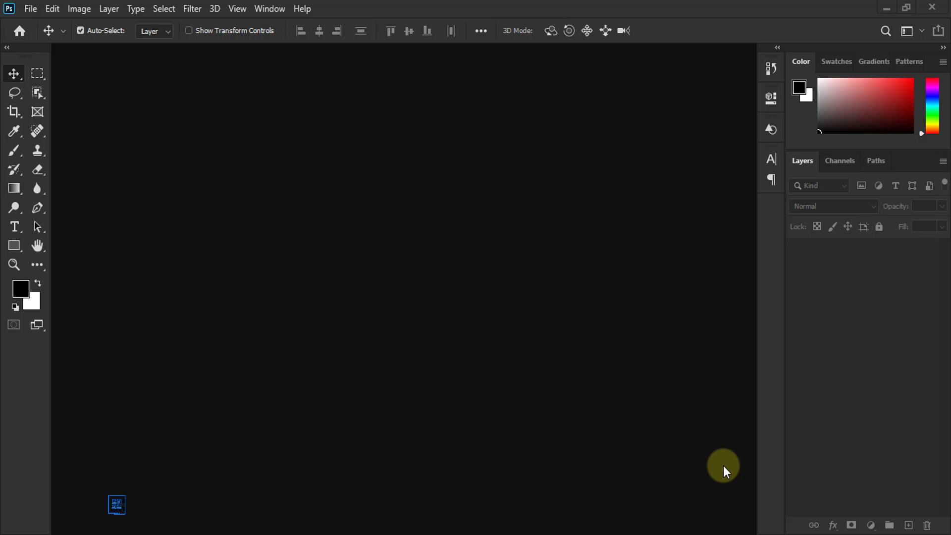
Step: Start a new document named 'music album' sized 3000 × 3000 pixels
{"action": "left_click", "coordinate": [31, 10]}
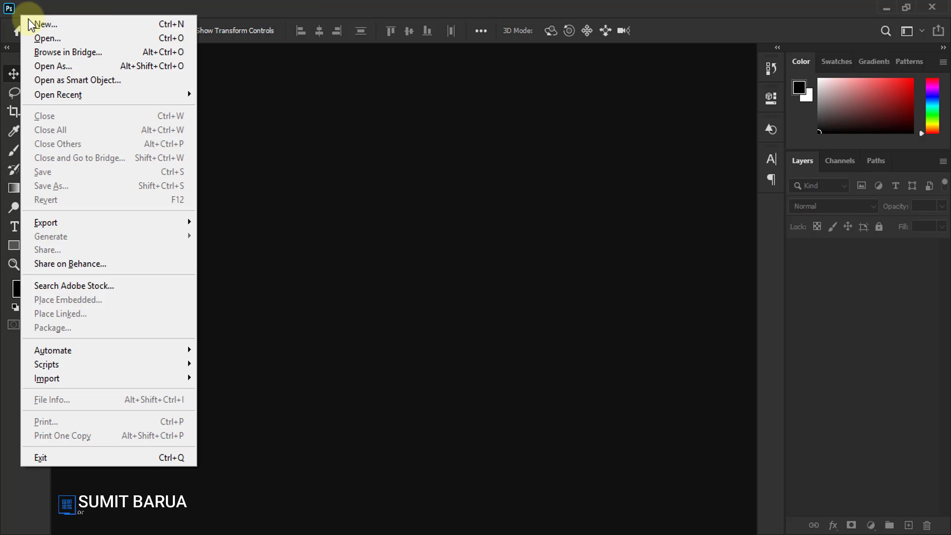
{"action": "left_click", "coordinate": [31, 29]}
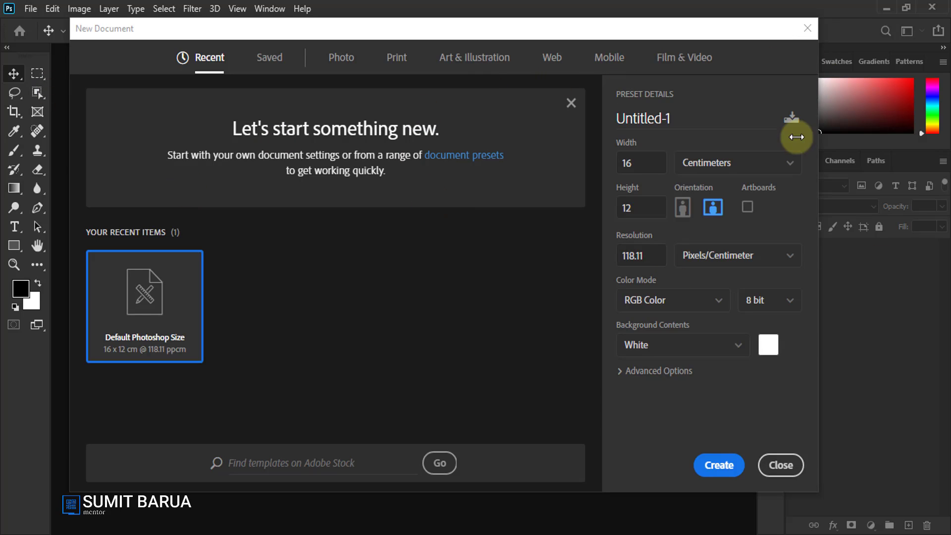
{"action": "left_click", "coordinate": [643, 118]}
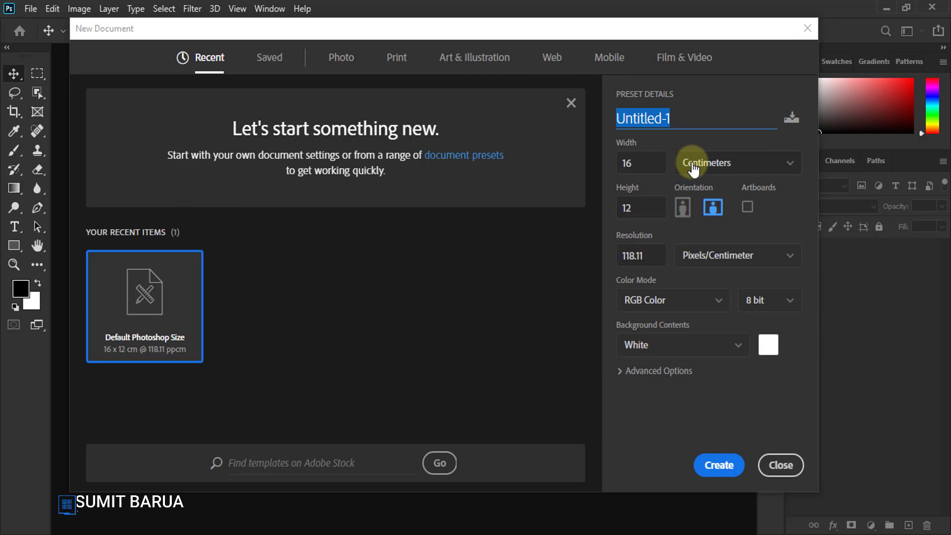
{"action": "key", "text": "BackSpace"}
{"action": "type", "text": "music album"}
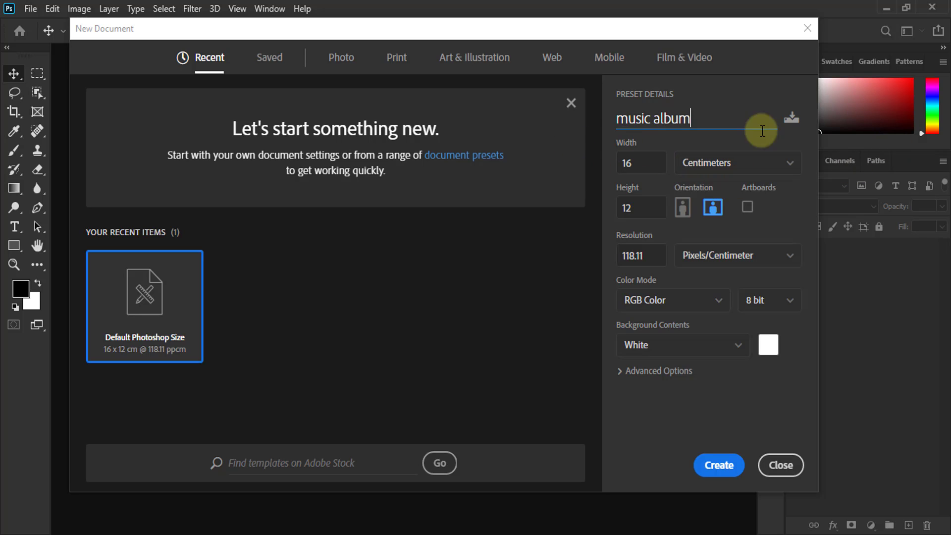
{"action": "left_click", "coordinate": [780, 169]}
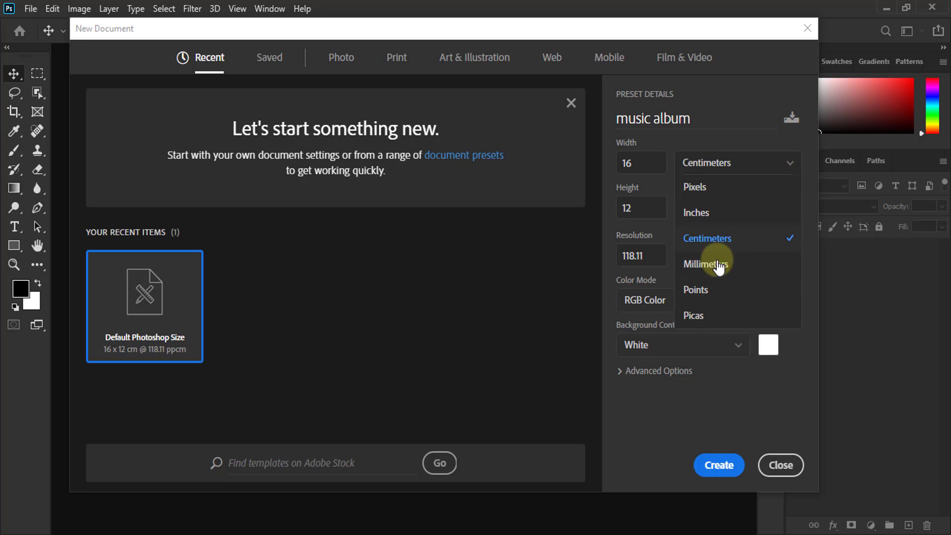
{"action": "left_click", "coordinate": [693, 187]}
{"action": "type", "text": "3000"}
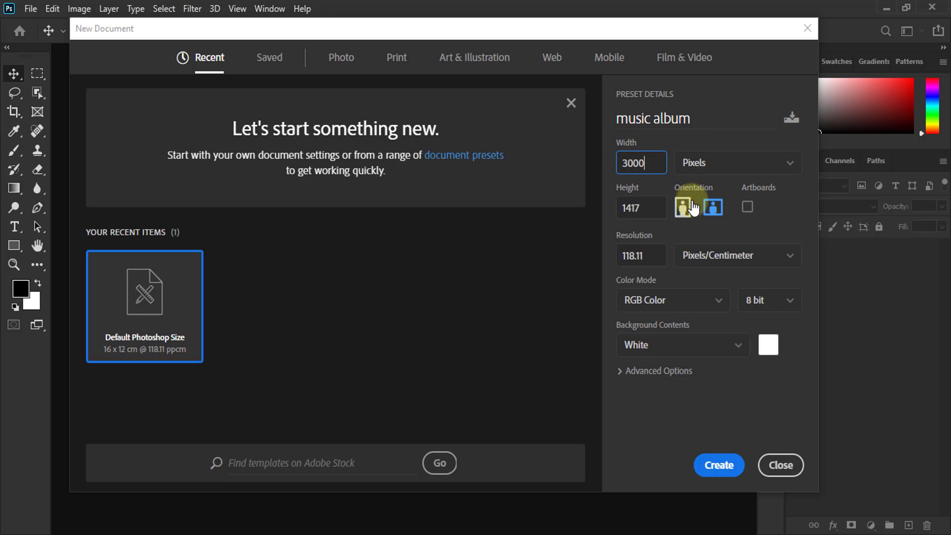
{"action": "key", "text": "Tab"}
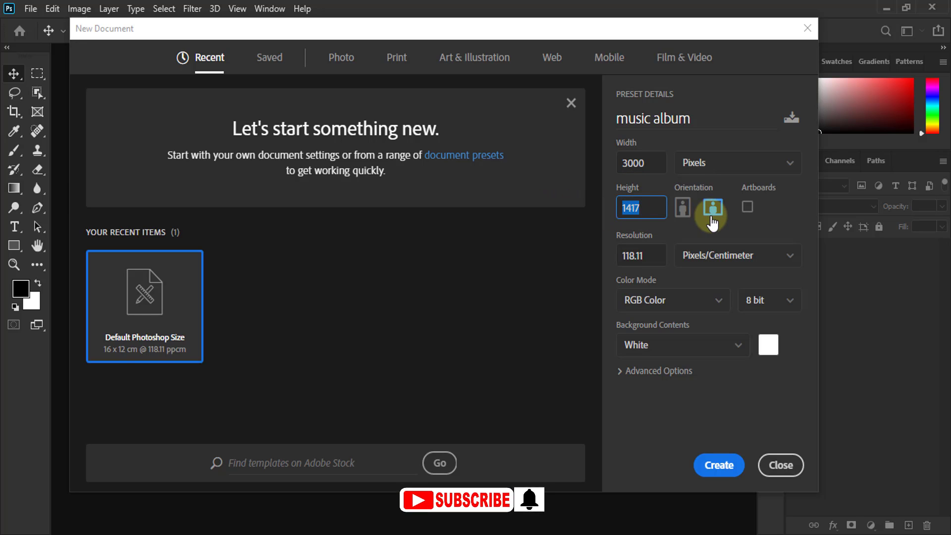
{"action": "type", "text": "3000"}
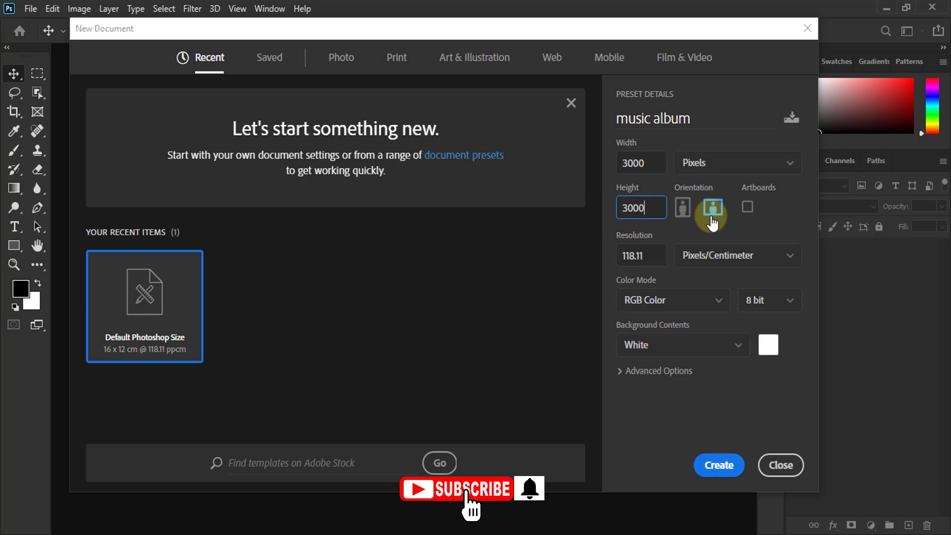
{"action": "left_click", "coordinate": [775, 214]}
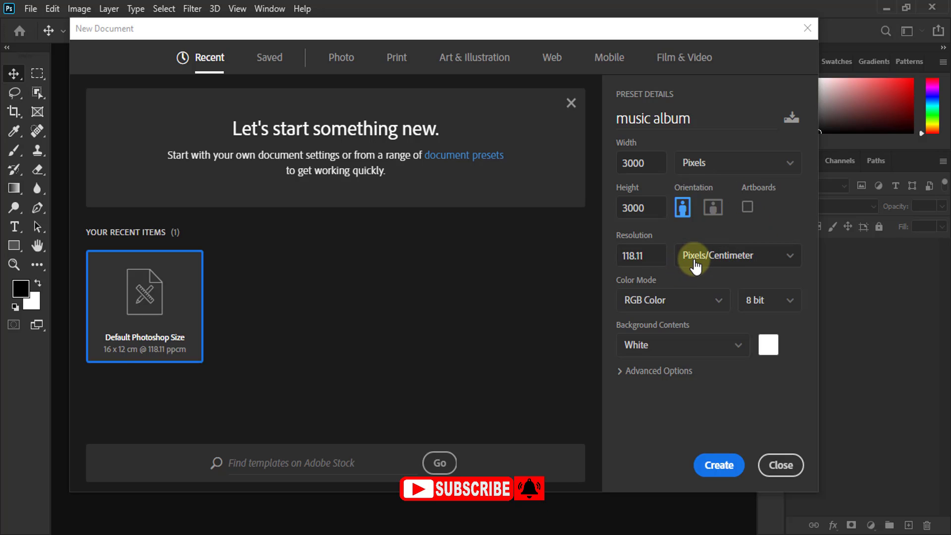
Step: Set the resolution to 72 with RGB Color mode and create the document
{"action": "double_click", "coordinate": [635, 256]}
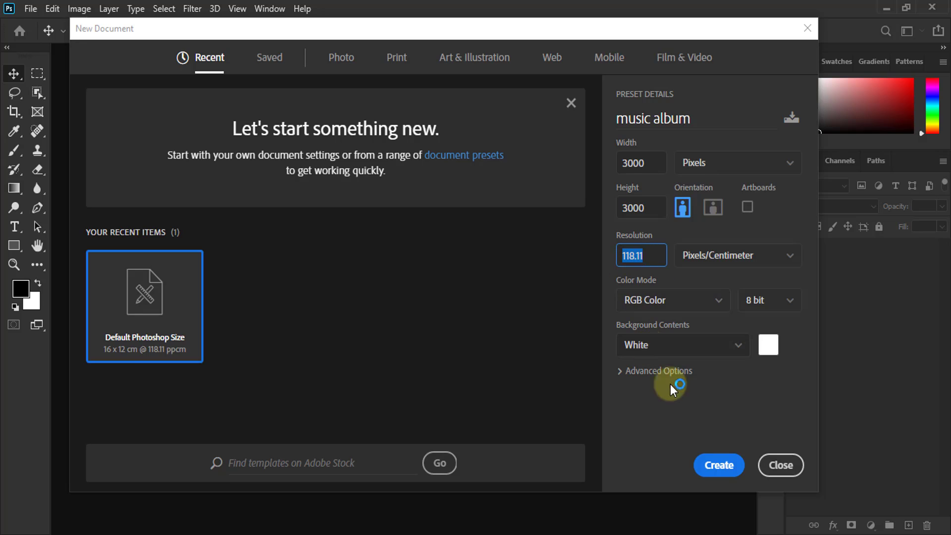
{"action": "left_click", "coordinate": [706, 303]}
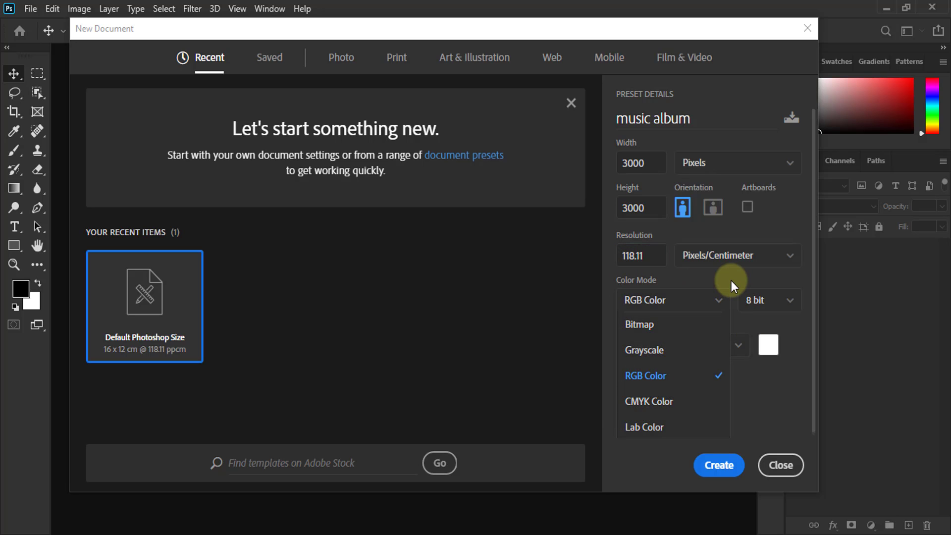
{"action": "left_click", "coordinate": [633, 259]}
{"action": "left_click", "coordinate": [651, 261]}
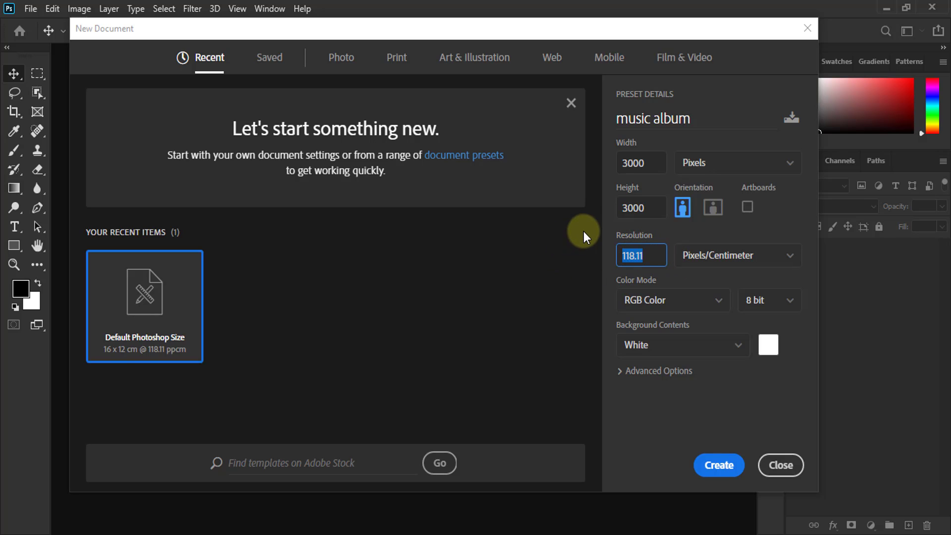
{"action": "type", "text": "72"}
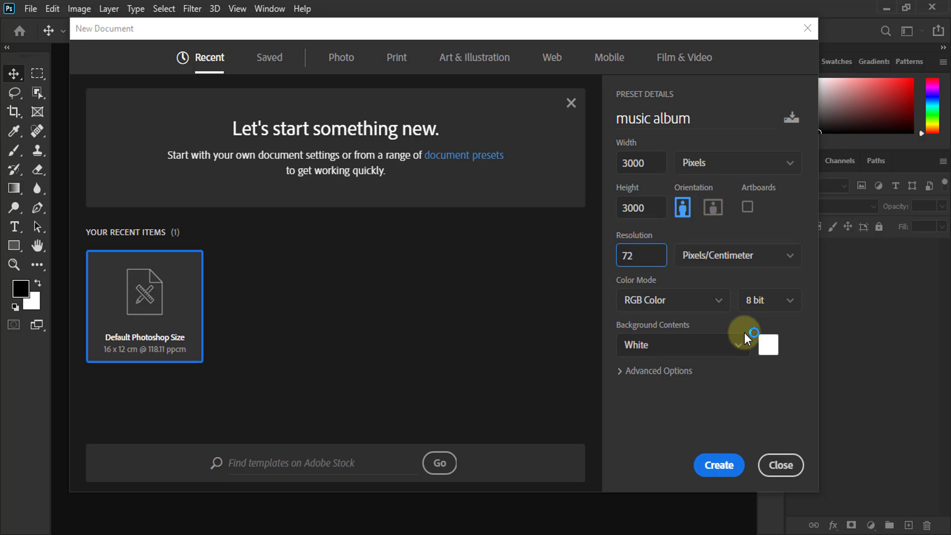
{"action": "left_click", "coordinate": [718, 468]}
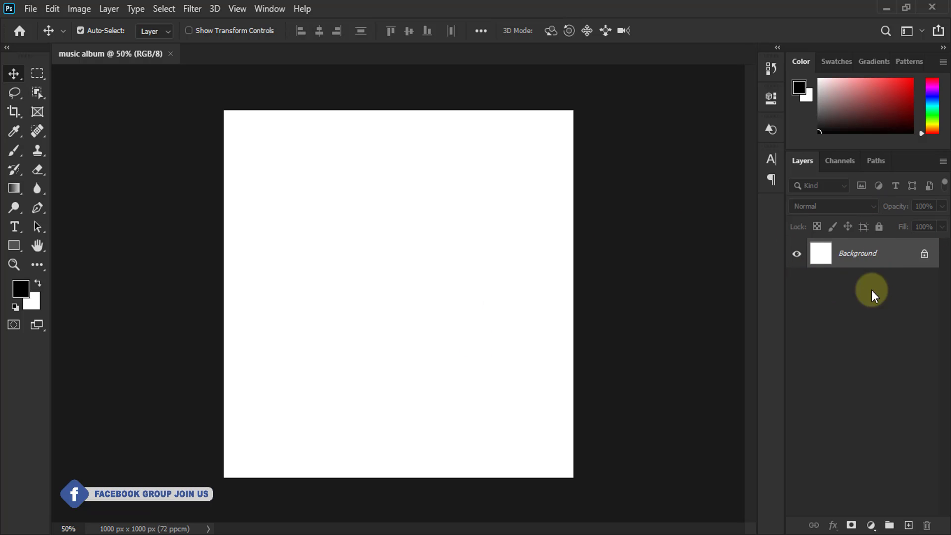
Step: Replace the white Layer 0 with a black Solid Color fill layer and add an empty layer above it
{"action": "left_click", "coordinate": [924, 255]}
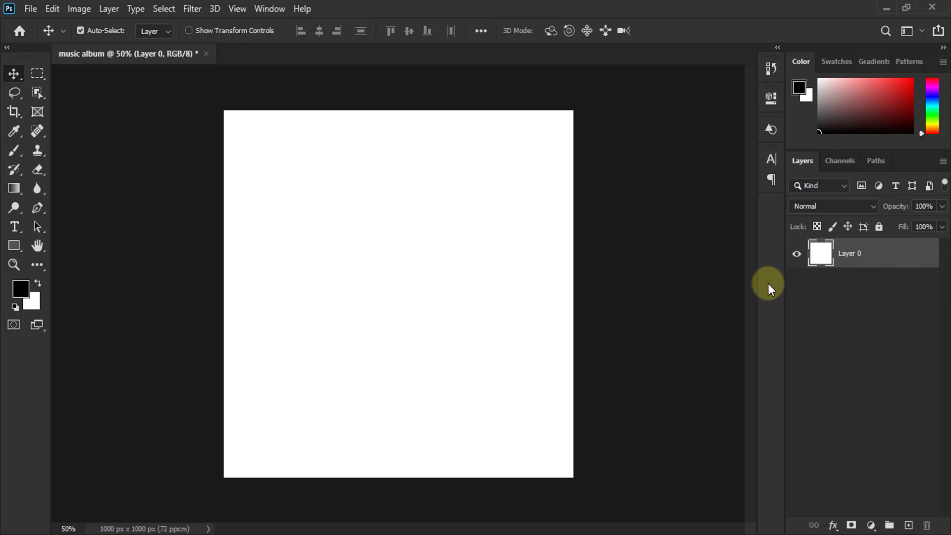
{"action": "left_click", "coordinate": [871, 526]}
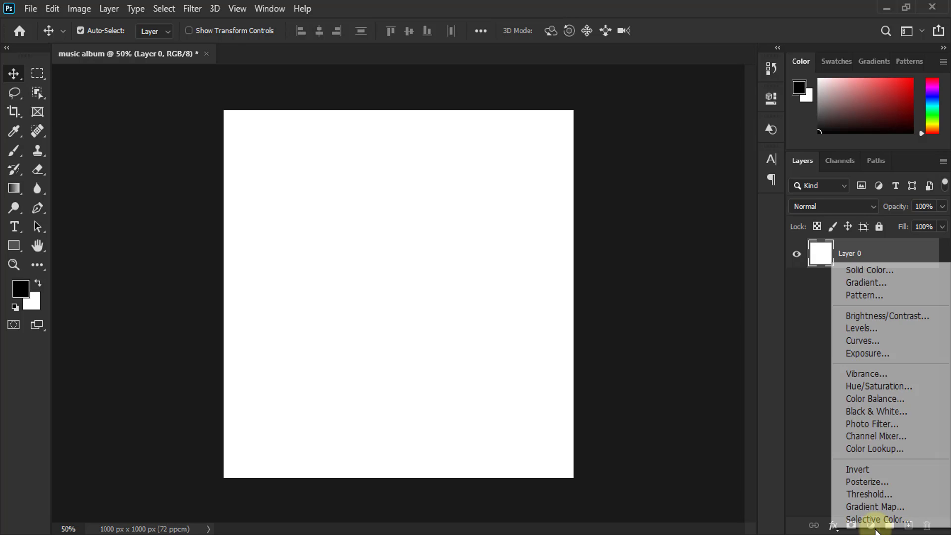
{"action": "left_click", "coordinate": [851, 270]}
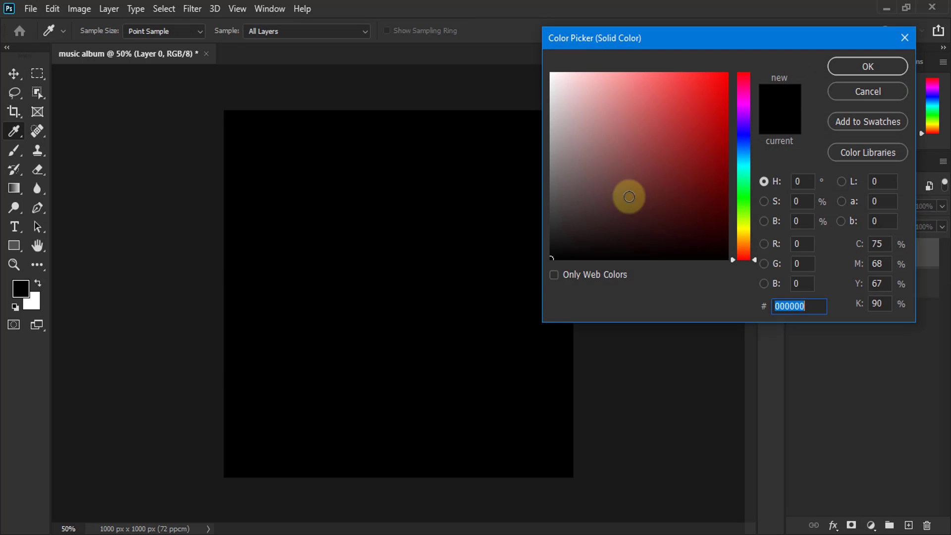
{"action": "left_click", "coordinate": [867, 67]}
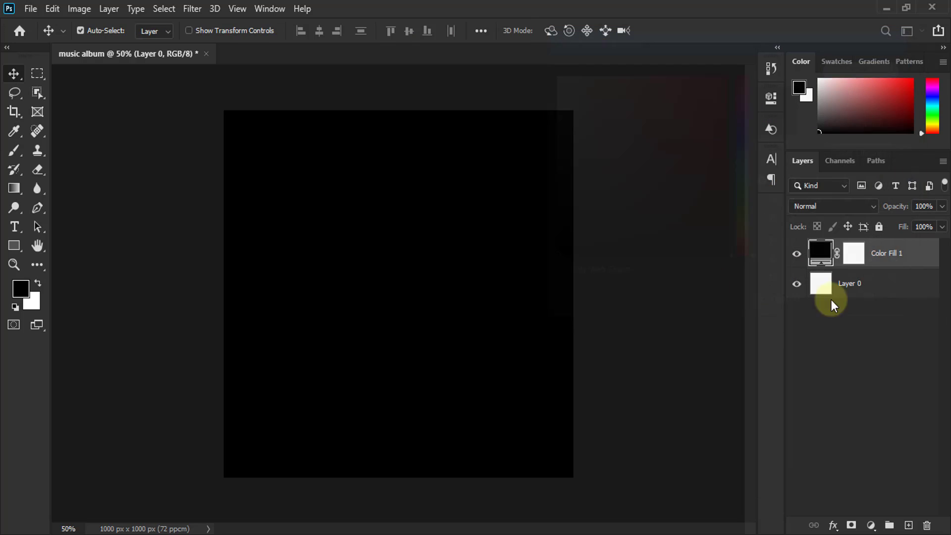
{"action": "left_click", "coordinate": [874, 284]}
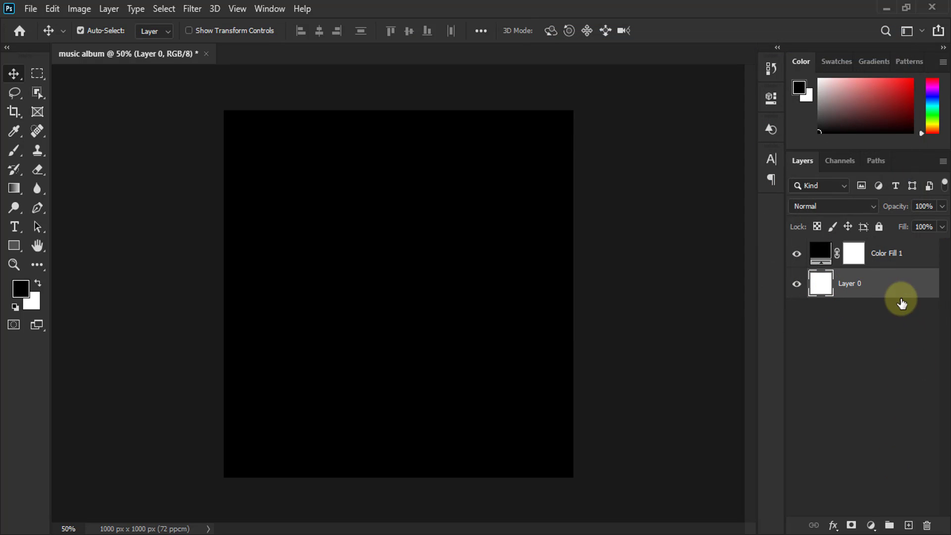
{"action": "left_click_drag", "start_coordinate": [886, 290], "coordinate": [929, 523]}
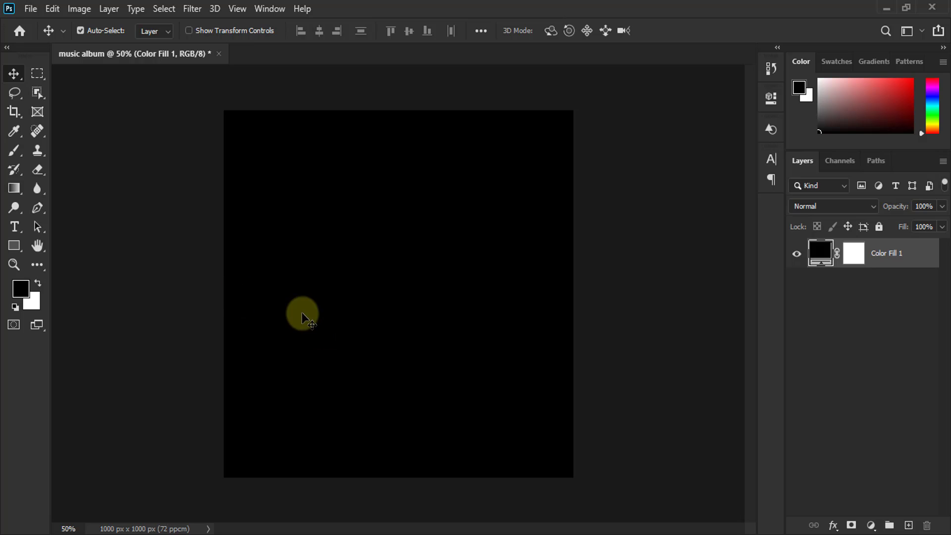
{"action": "left_click", "coordinate": [908, 525]}
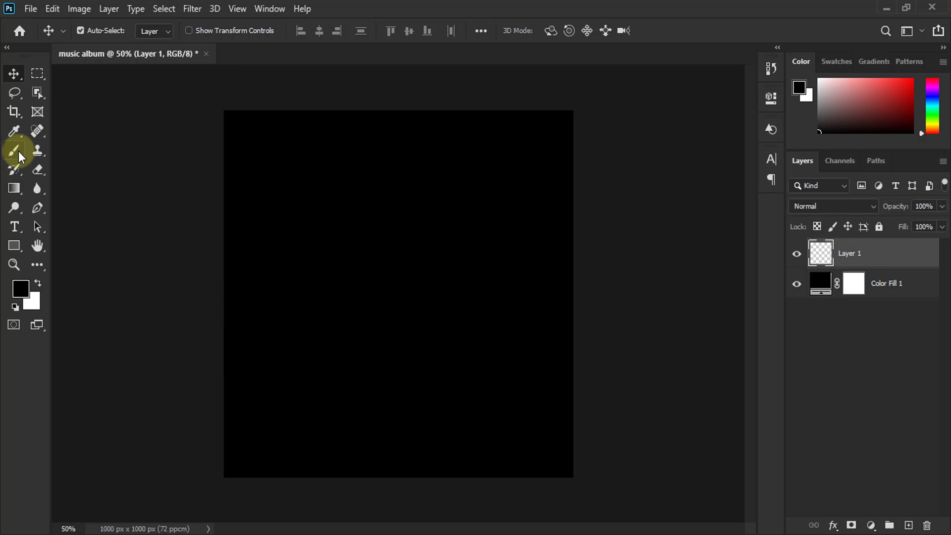
Step: Set up a smaller Hard Round brush with white as the painting colour
{"action": "left_click_drag", "start_coordinate": [18, 151], "coordinate": [76, 150]}
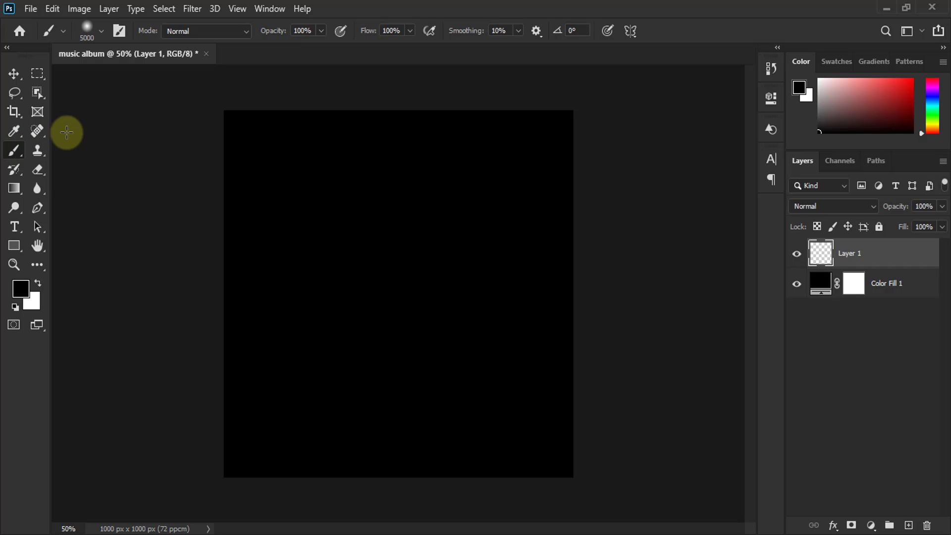
{"action": "left_click", "coordinate": [101, 31]}
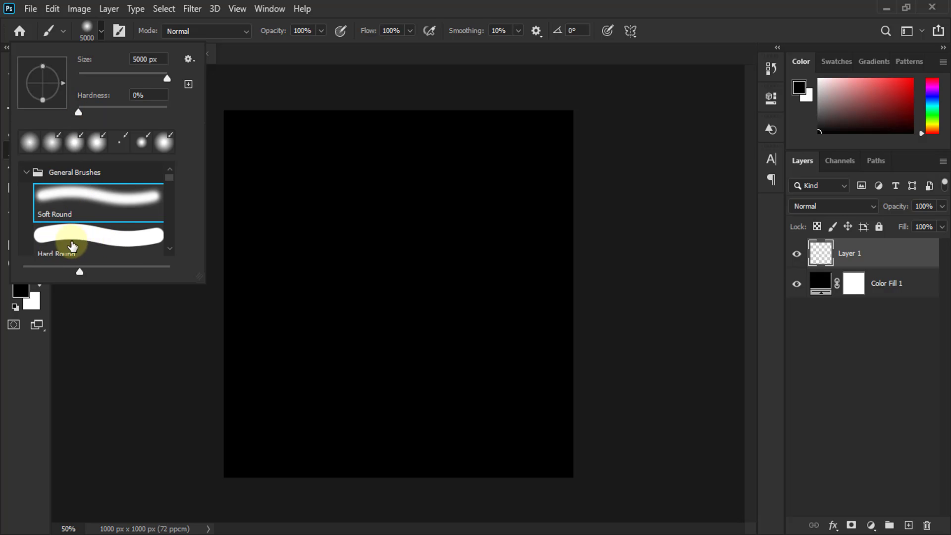
{"action": "left_click", "coordinate": [79, 240]}
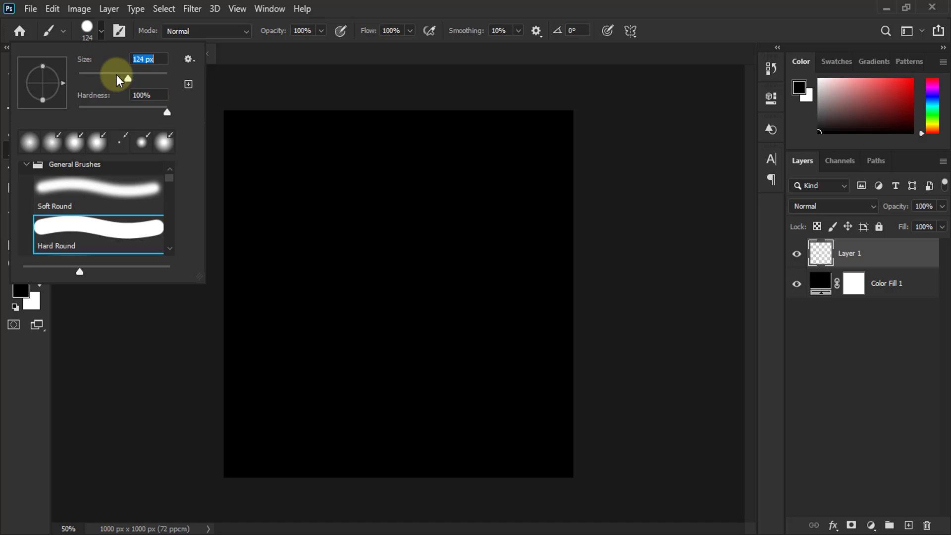
{"action": "key", "text": "Return"}
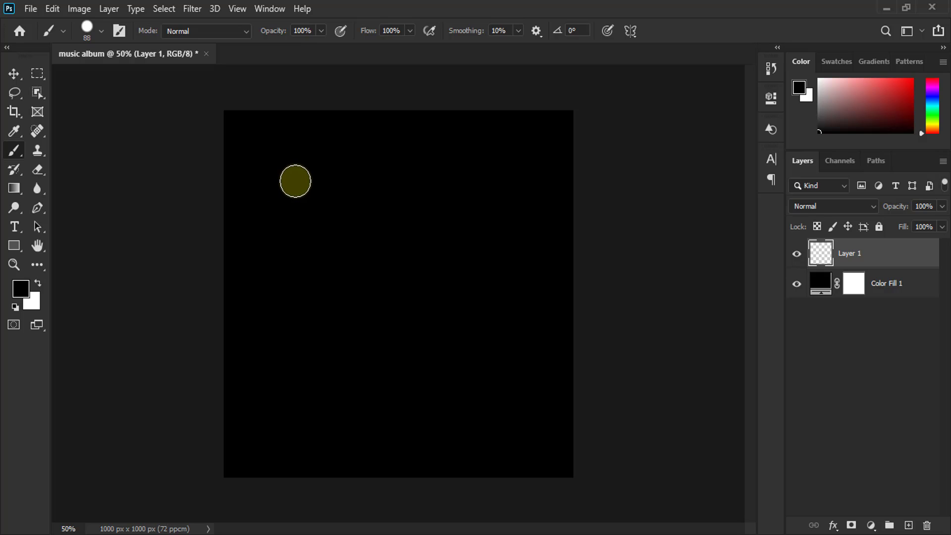
{"action": "key", "text": "bracketleft"}
{"action": "key", "text": "bracketleft"}
{"action": "key", "text": "bracketleft"}
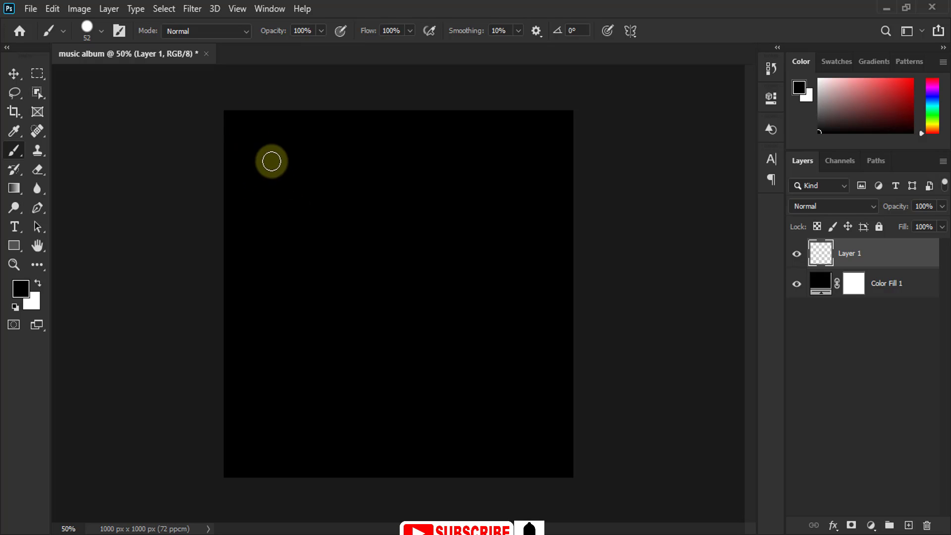
{"action": "left_click", "coordinate": [37, 284]}
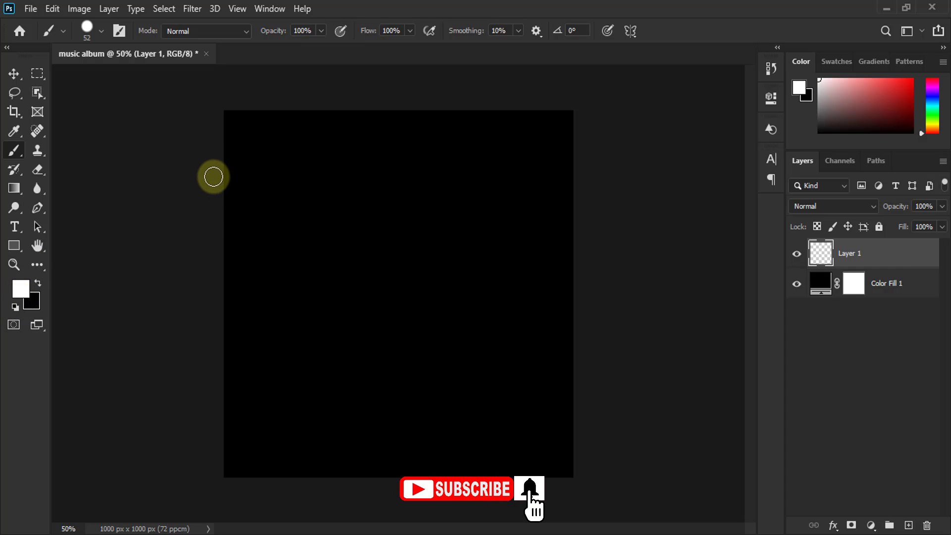
Step: Paint a thick wavy white band across the canvas top, undoing failed strokes
{"action": "left_click_drag", "start_coordinate": [213, 176], "coordinate": [501, 159]}
{"action": "left_click_drag", "start_coordinate": [572, 193], "coordinate": [622, 174]}
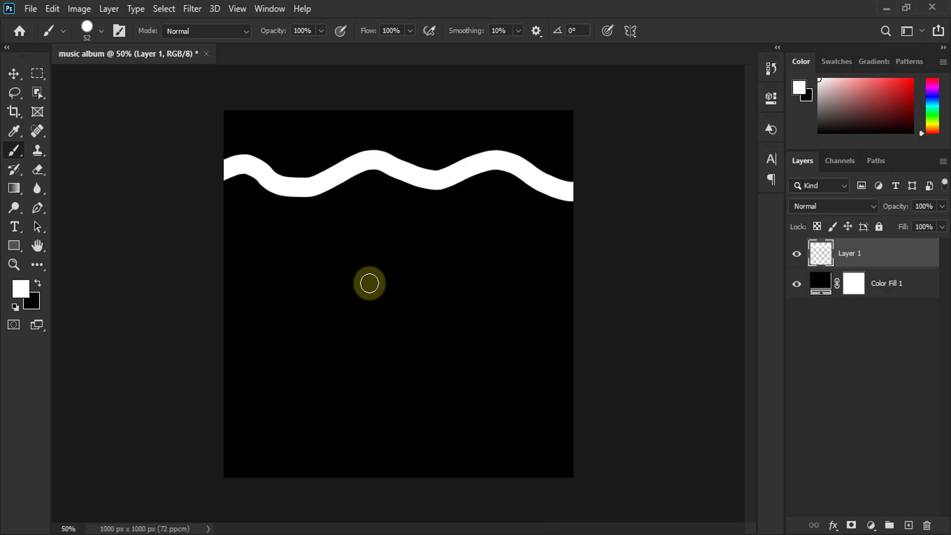
{"action": "key", "text": "ctrl+z"}
{"action": "left_click", "coordinate": [224, 176]}
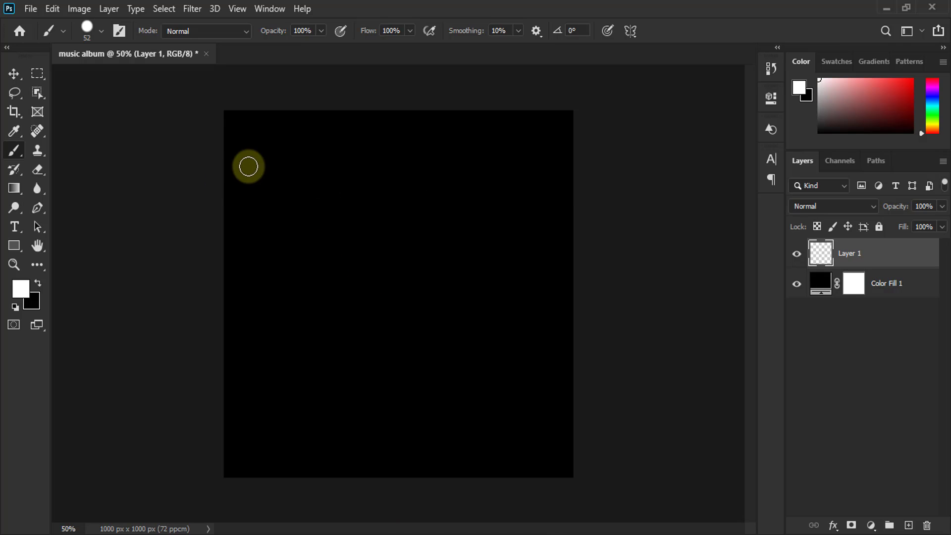
{"action": "left_click_drag", "start_coordinate": [289, 160], "coordinate": [389, 171]}
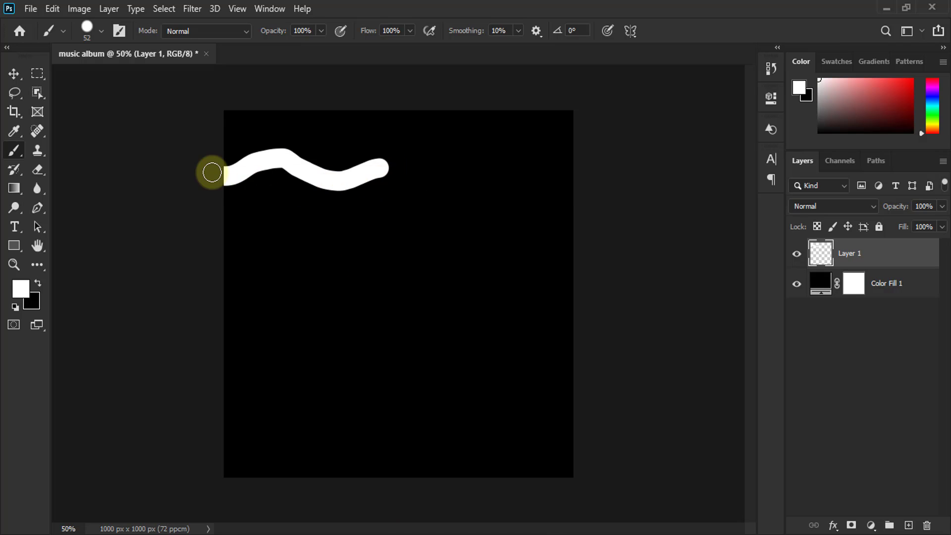
{"action": "key", "text": "ctrl+z"}
{"action": "mouse_move", "coordinate": [220, 184]}
{"action": "left_mouse_down"}
{"action": "mouse_move", "coordinate": [415, 167]}
{"action": "mouse_move", "coordinate": [569, 188]}
{"action": "left_mouse_up"}
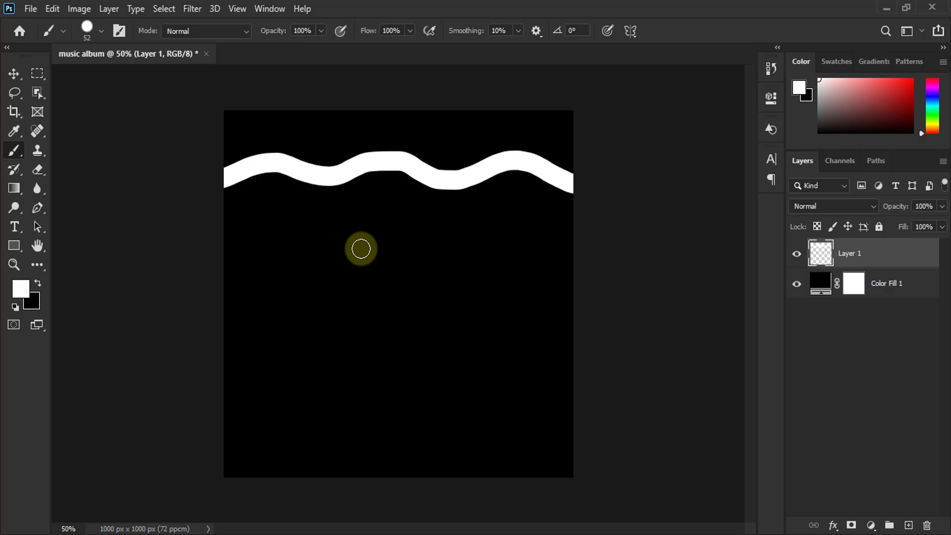
{"action": "left_click", "coordinate": [14, 74]}
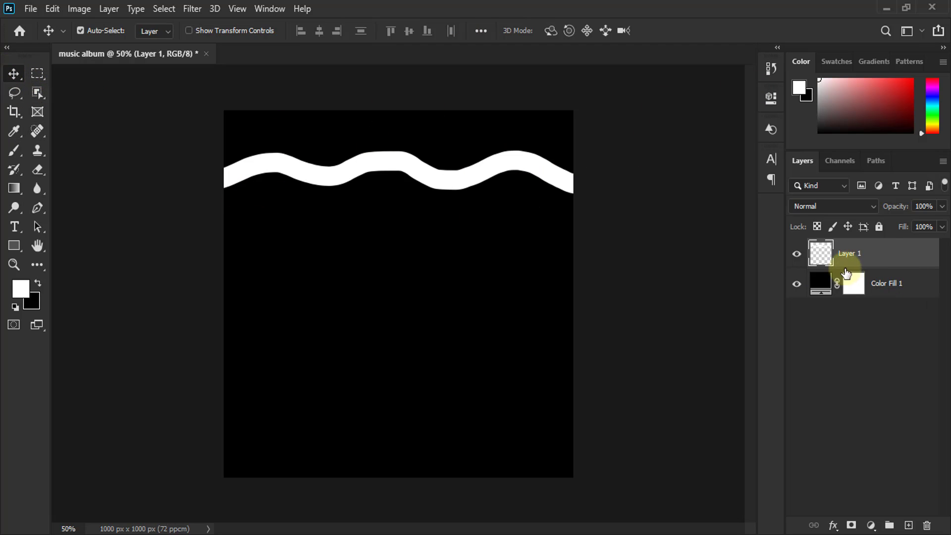
Step: Add a light yellow Color Overlay effect to Layer 1's wave
{"action": "key", "text": "h"}
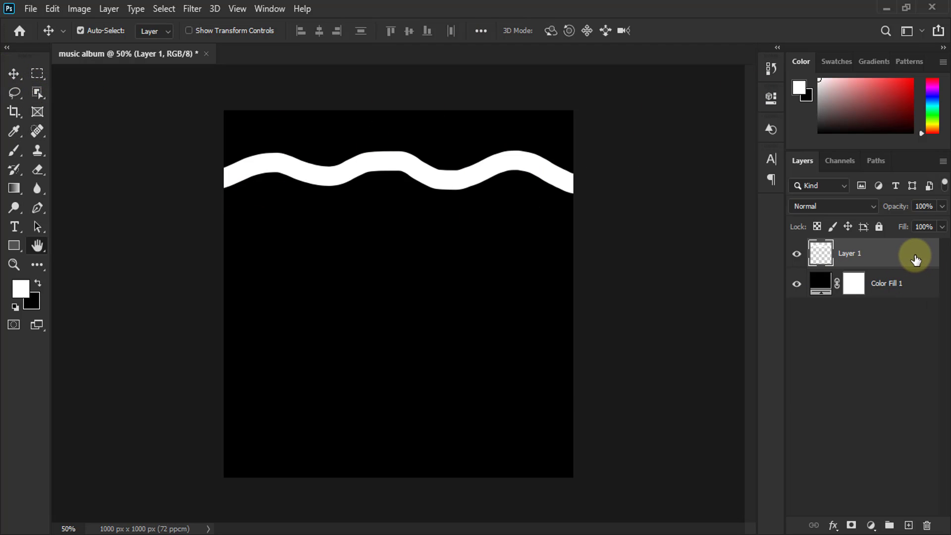
{"action": "double_click", "coordinate": [915, 259]}
{"action": "left_click_drag", "start_coordinate": [399, 46], "coordinate": [608, 42]}
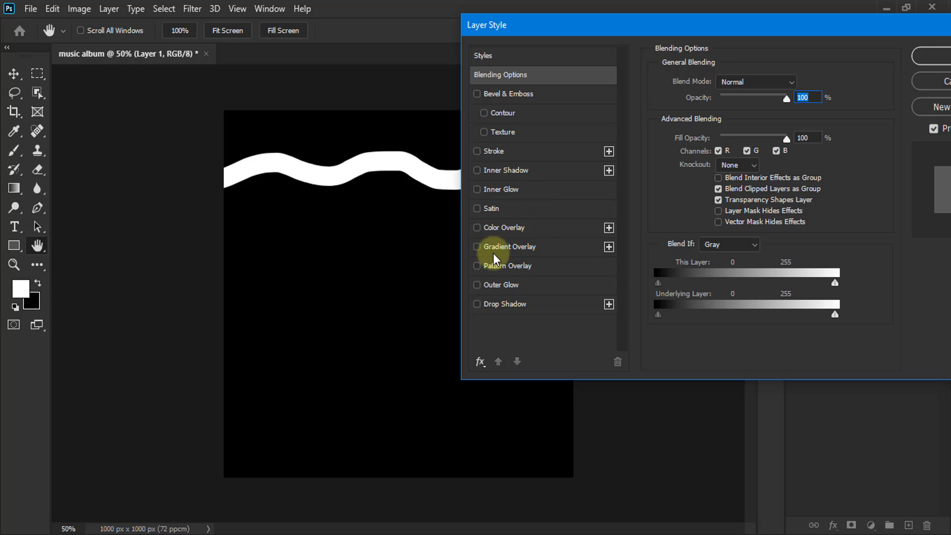
{"action": "left_click", "coordinate": [512, 229]}
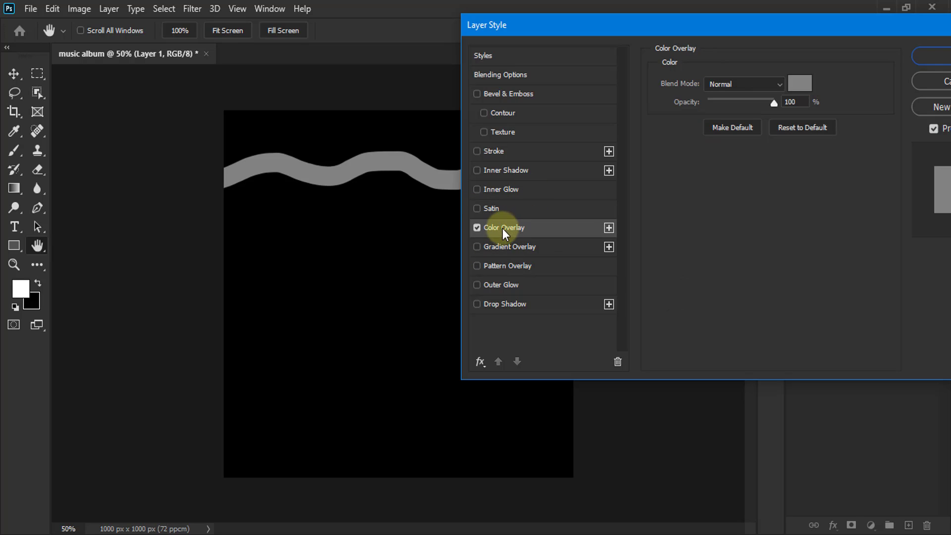
{"action": "left_click", "coordinate": [802, 83]}
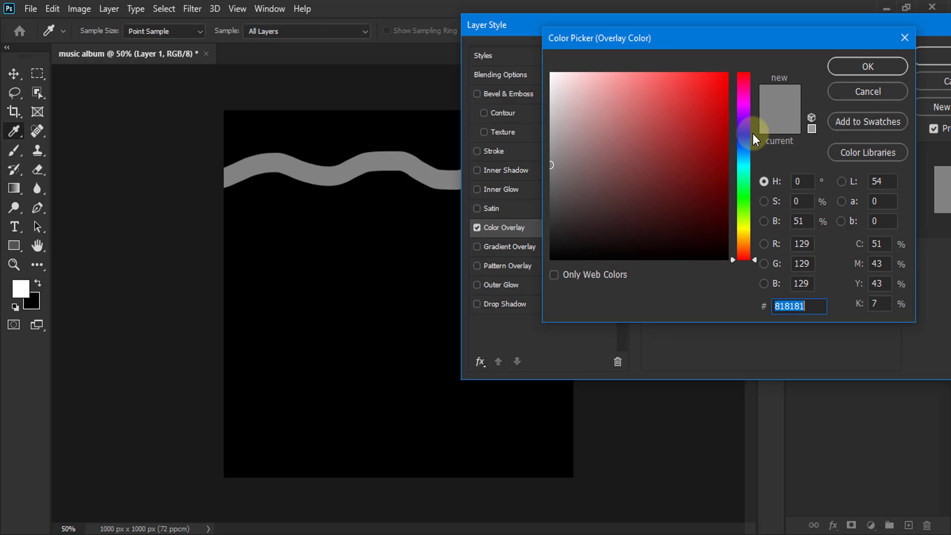
{"action": "left_click_drag", "start_coordinate": [750, 248], "coordinate": [747, 232]}
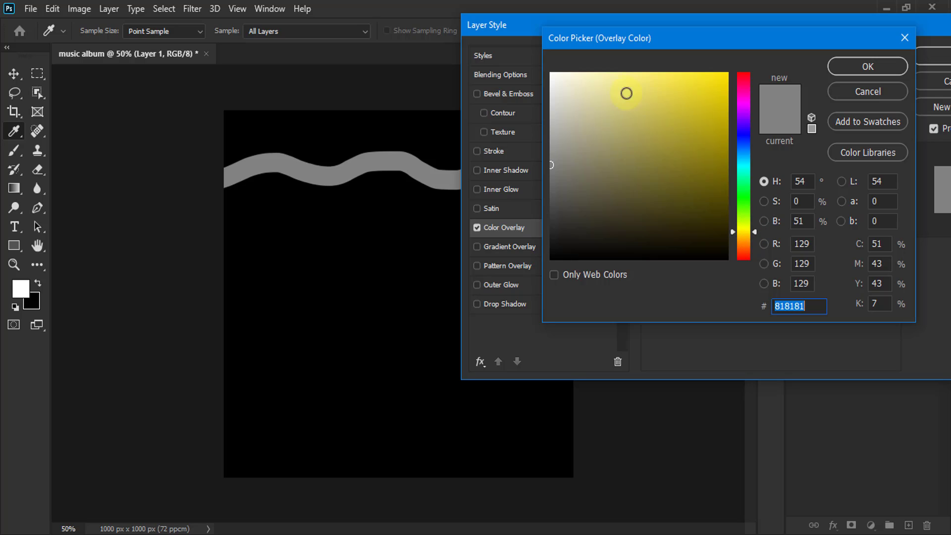
{"action": "left_click_drag", "start_coordinate": [641, 72], "coordinate": [614, 68]}
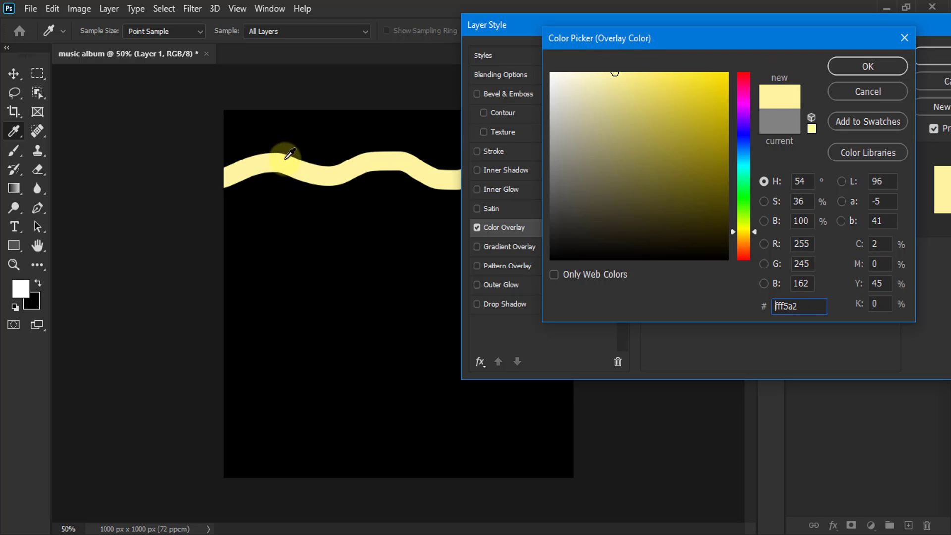
{"action": "left_click", "coordinate": [873, 65]}
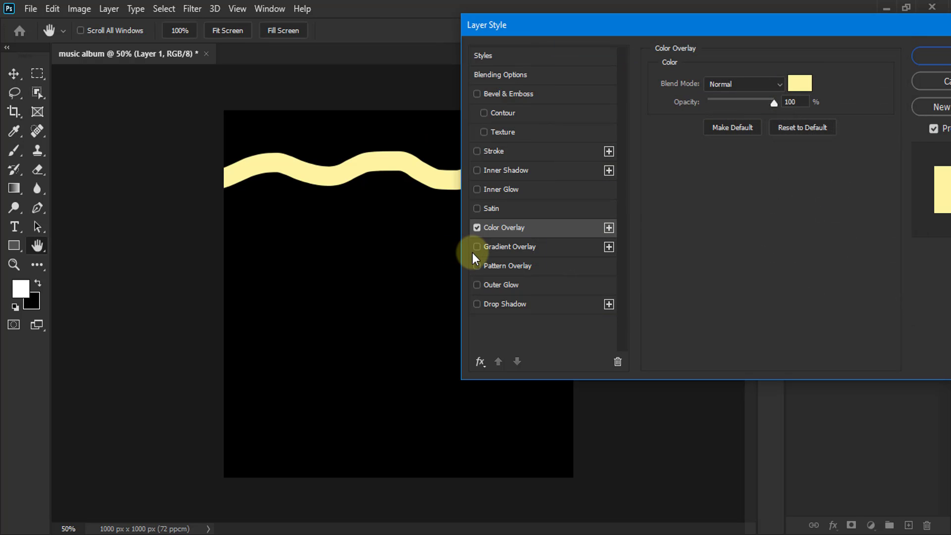
Step: Add an Outer Glow to the wave in orange (ffae00)
{"action": "left_click", "coordinate": [509, 284]}
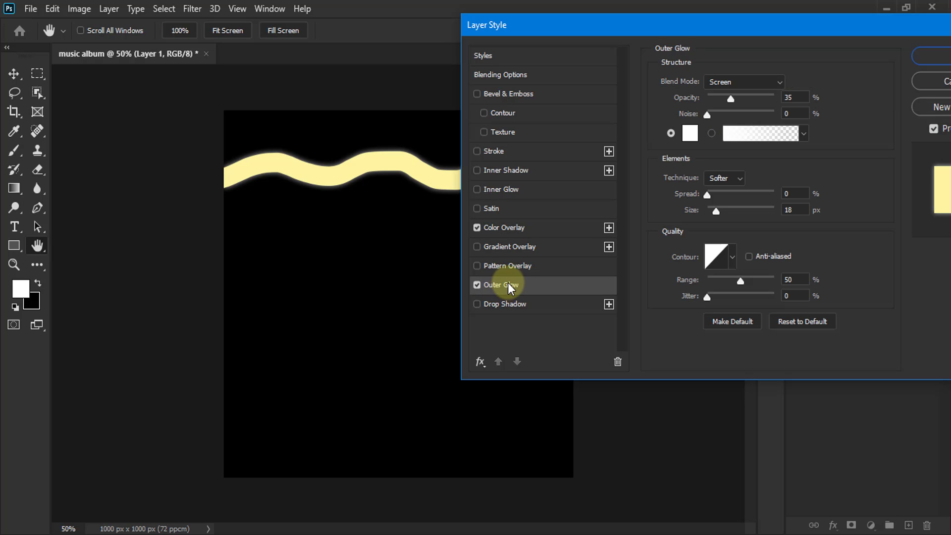
{"action": "left_click", "coordinate": [689, 133]}
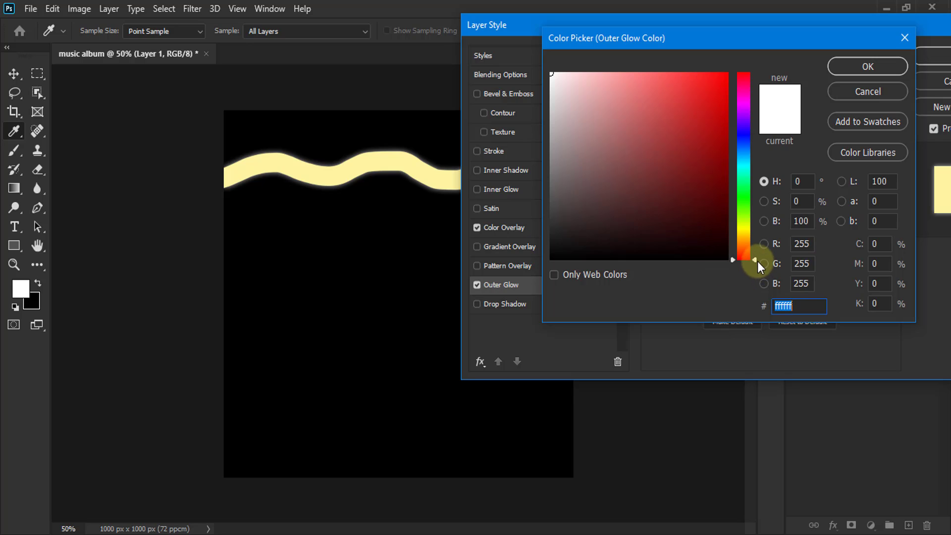
{"action": "left_click_drag", "start_coordinate": [755, 257], "coordinate": [750, 238]}
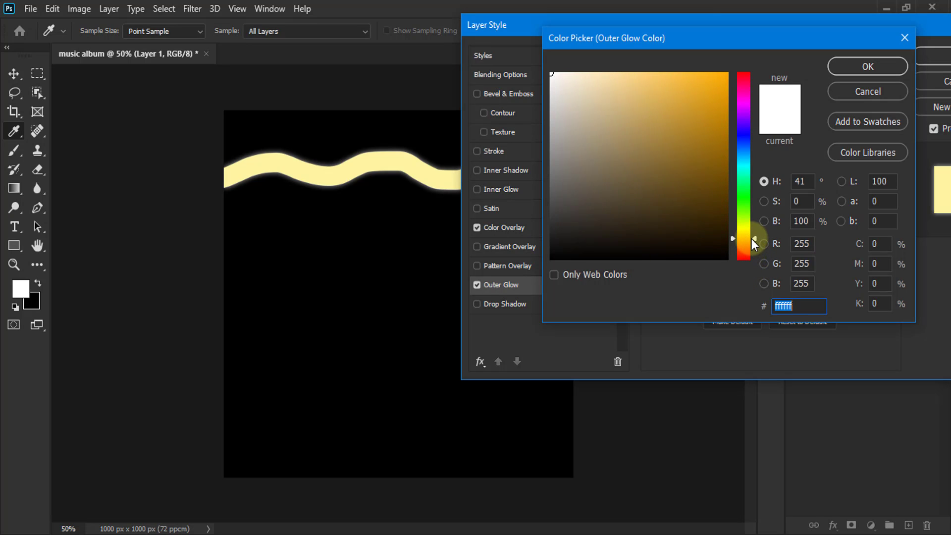
{"action": "left_click_drag", "start_coordinate": [750, 239], "coordinate": [750, 234]}
{"action": "left_click_drag", "start_coordinate": [707, 94], "coordinate": [763, 63]}
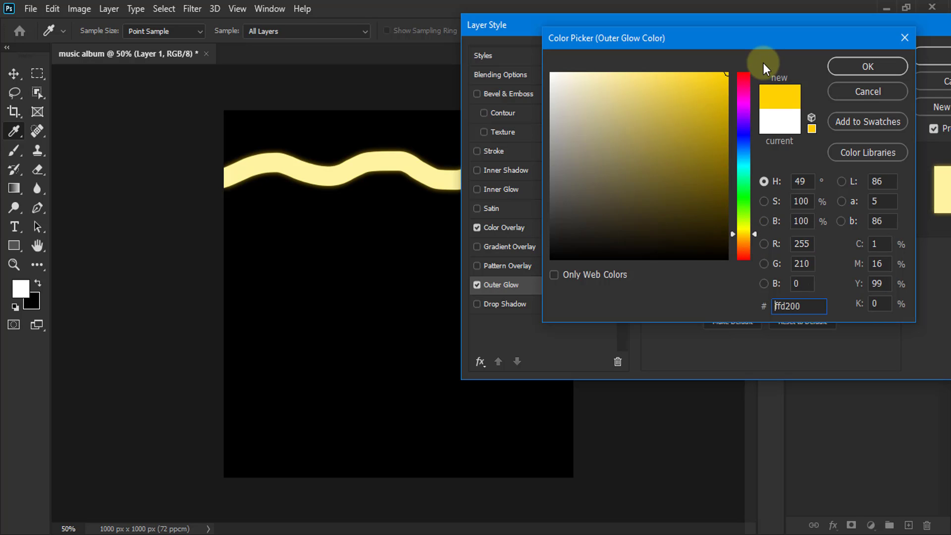
{"action": "left_click_drag", "start_coordinate": [753, 234], "coordinate": [752, 238]}
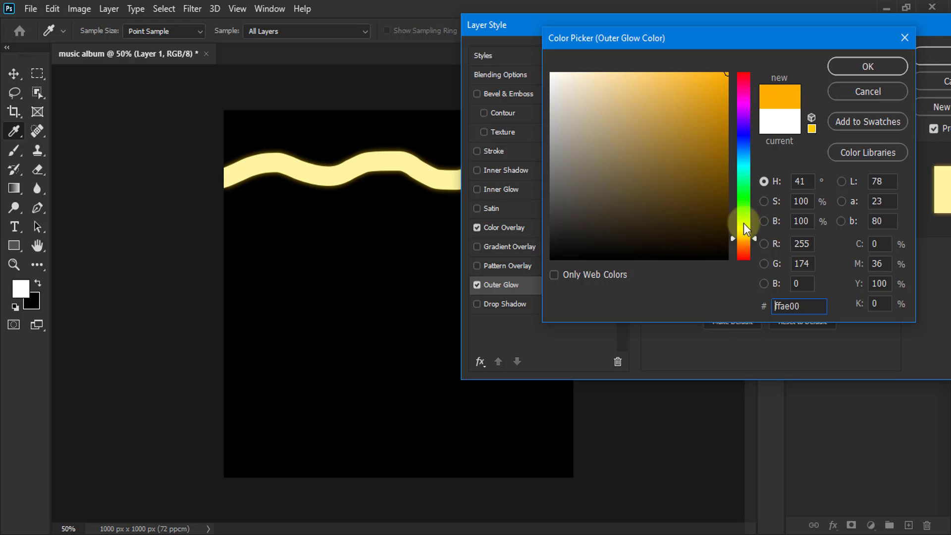
{"action": "left_click", "coordinate": [872, 70]}
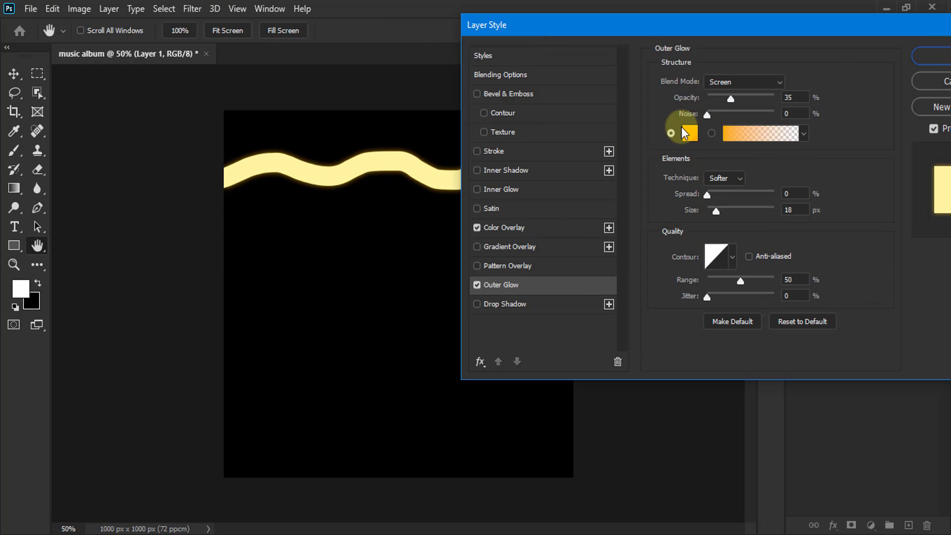
Step: Set the Outer Glow to 69% opacity, Softer technique, 14% spread and 65 px size
{"action": "mouse_move", "coordinate": [737, 99]}
{"action": "left_mouse_down"}
{"action": "mouse_move", "coordinate": [783, 105]}
{"action": "mouse_move", "coordinate": [753, 104]}
{"action": "left_mouse_up"}
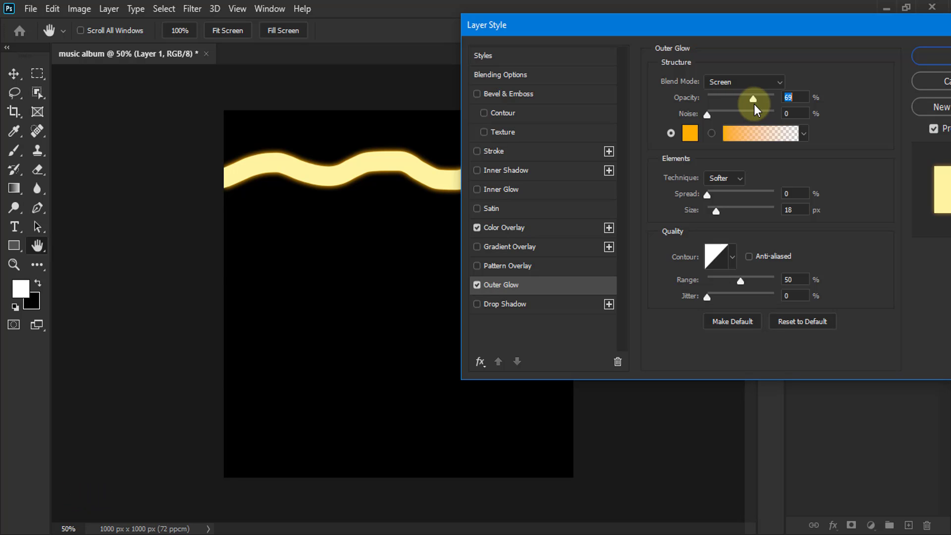
{"action": "left_click", "coordinate": [786, 99]}
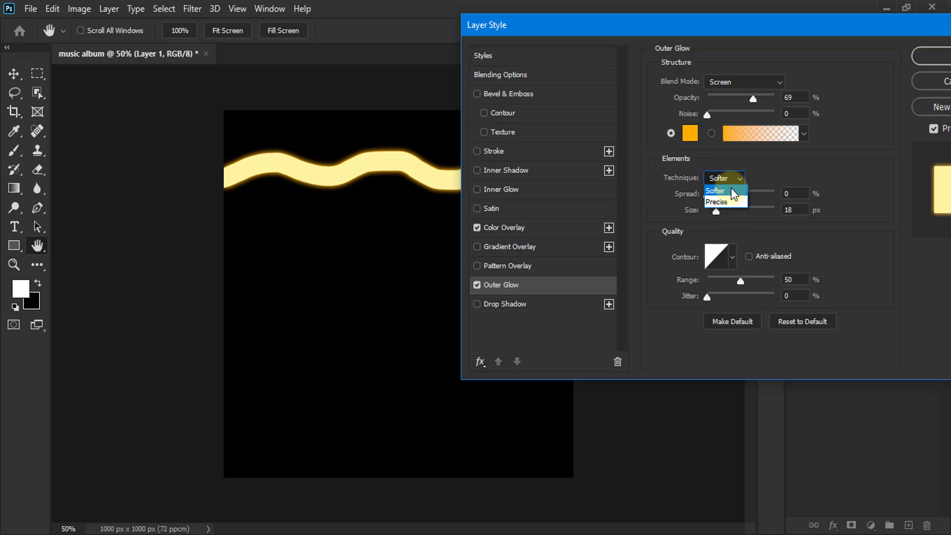
{"action": "left_click", "coordinate": [731, 189]}
{"action": "left_click_drag", "start_coordinate": [708, 197], "coordinate": [717, 198]}
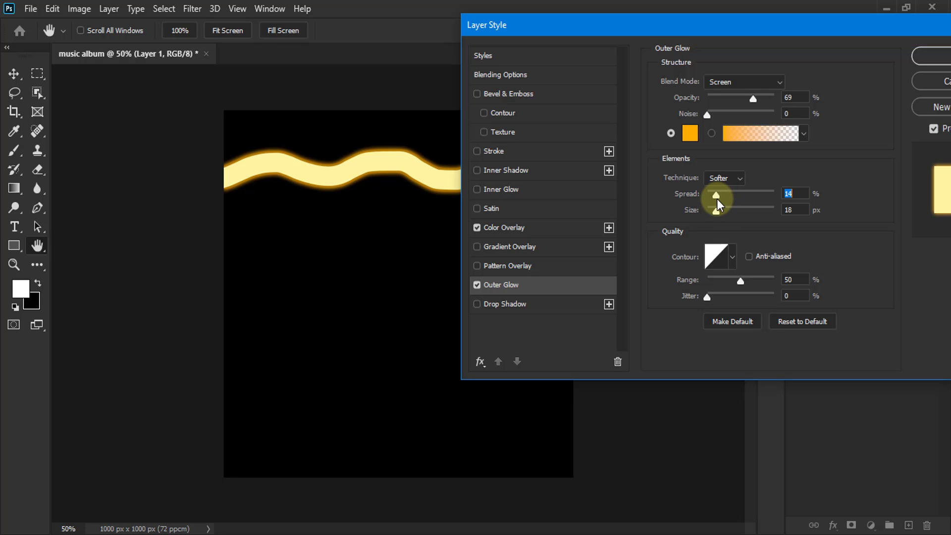
{"action": "left_click", "coordinate": [793, 193]}
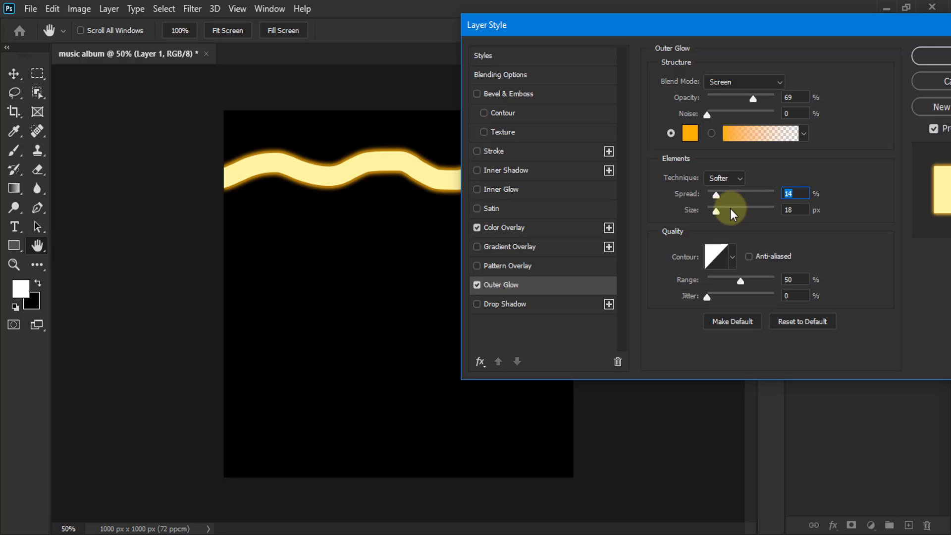
{"action": "left_click_drag", "start_coordinate": [717, 212], "coordinate": [731, 215]}
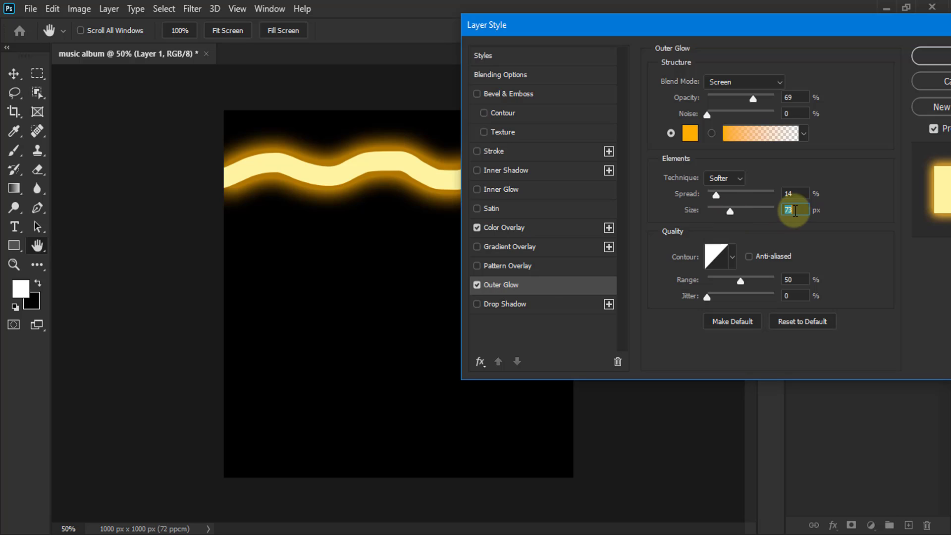
{"action": "type", "text": "7"}
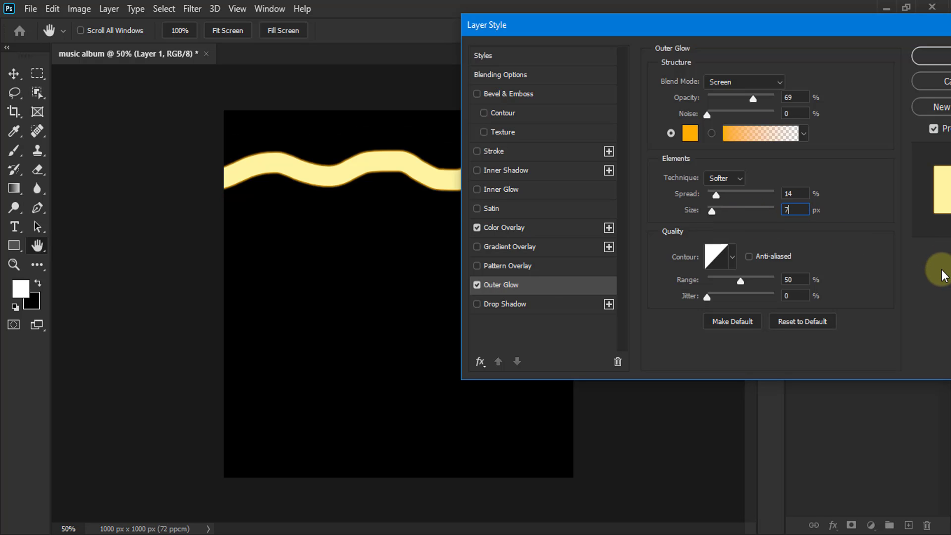
{"action": "type", "text": "0"}
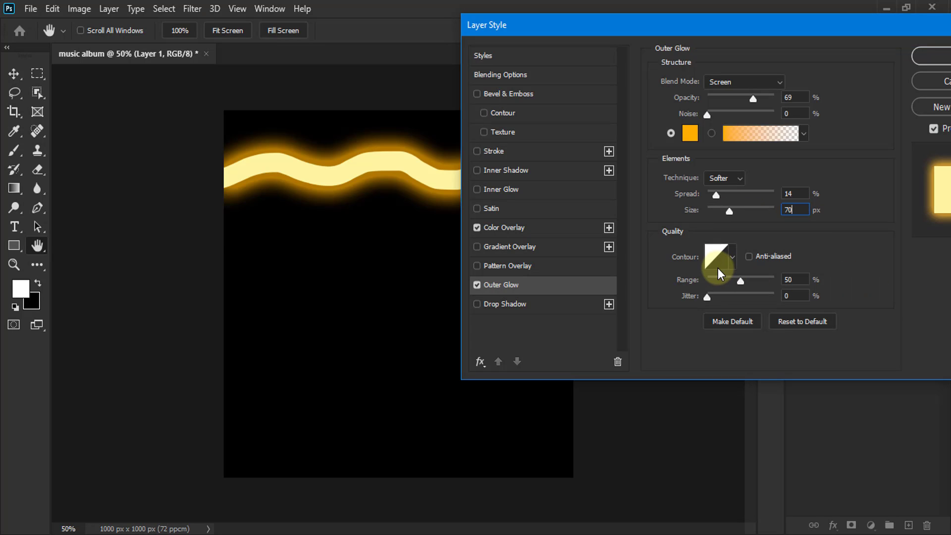
{"action": "left_click_drag", "start_coordinate": [731, 213], "coordinate": [729, 214]}
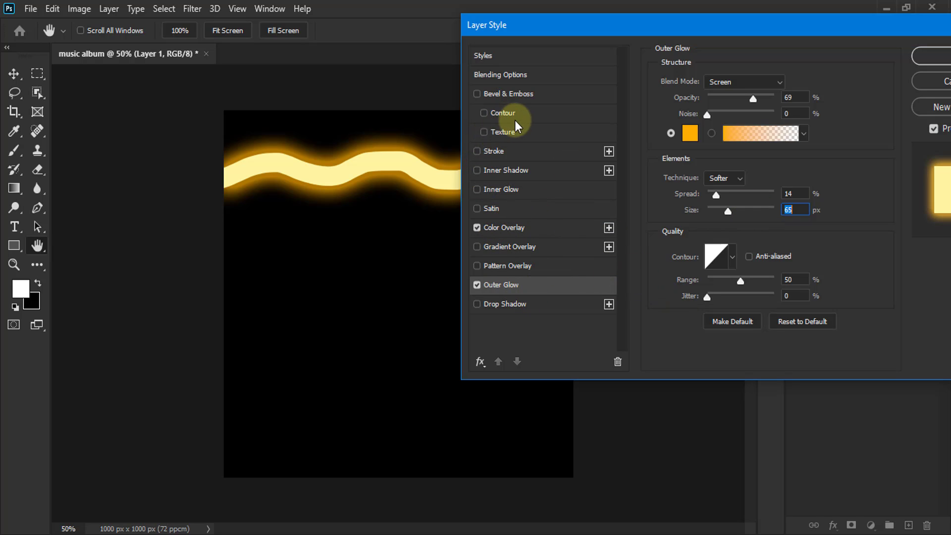
Step: Add a Stroke to the wave, trying a gold colour but keeping it black
{"action": "left_click", "coordinate": [497, 152]}
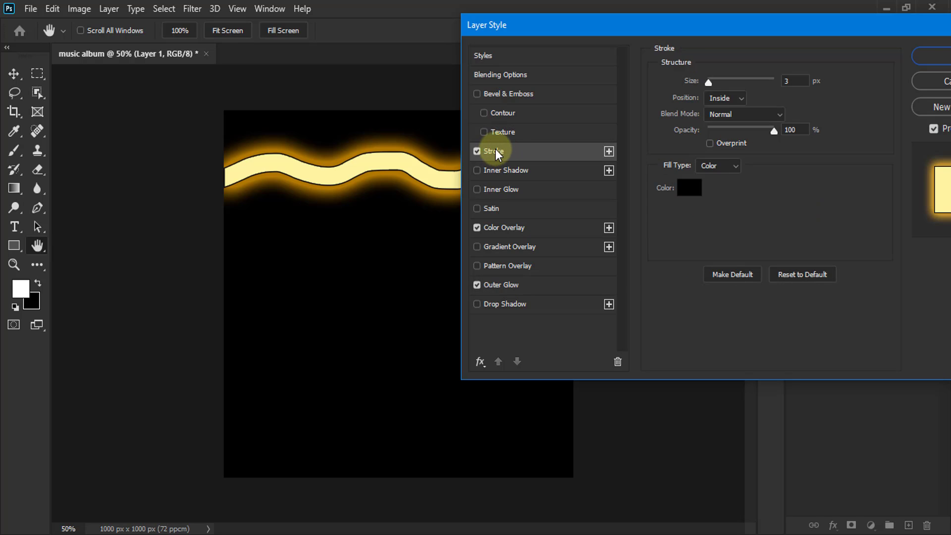
{"action": "left_click", "coordinate": [688, 187]}
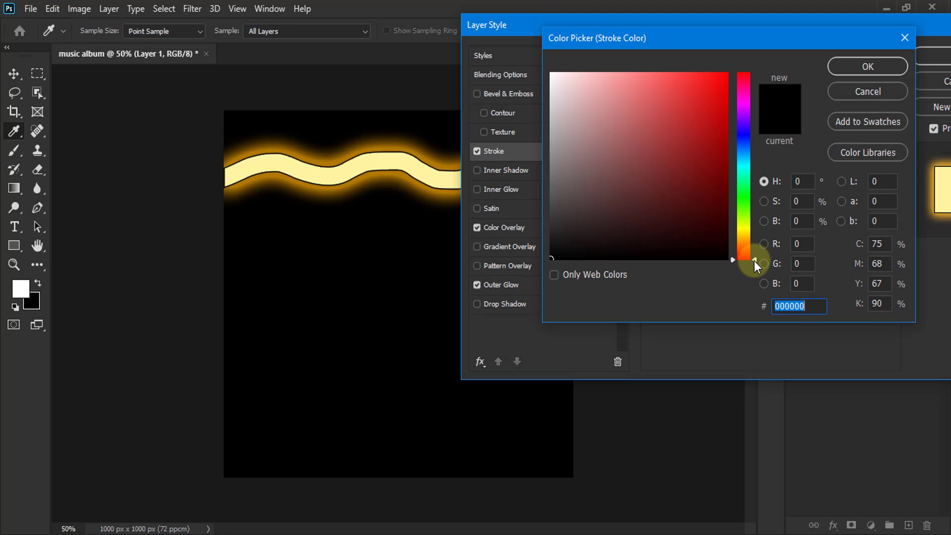
{"action": "left_click_drag", "start_coordinate": [753, 257], "coordinate": [747, 236]}
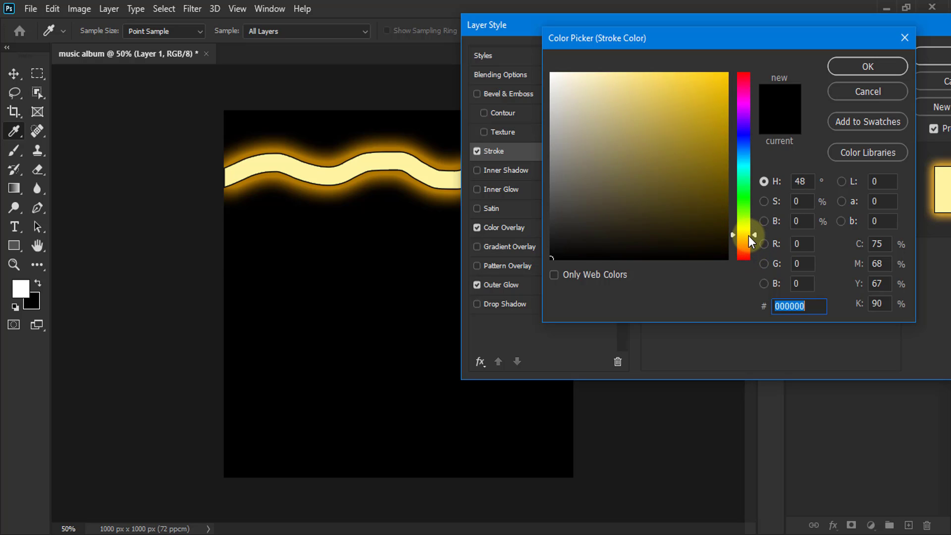
{"action": "left_click_drag", "start_coordinate": [718, 79], "coordinate": [733, 72]}
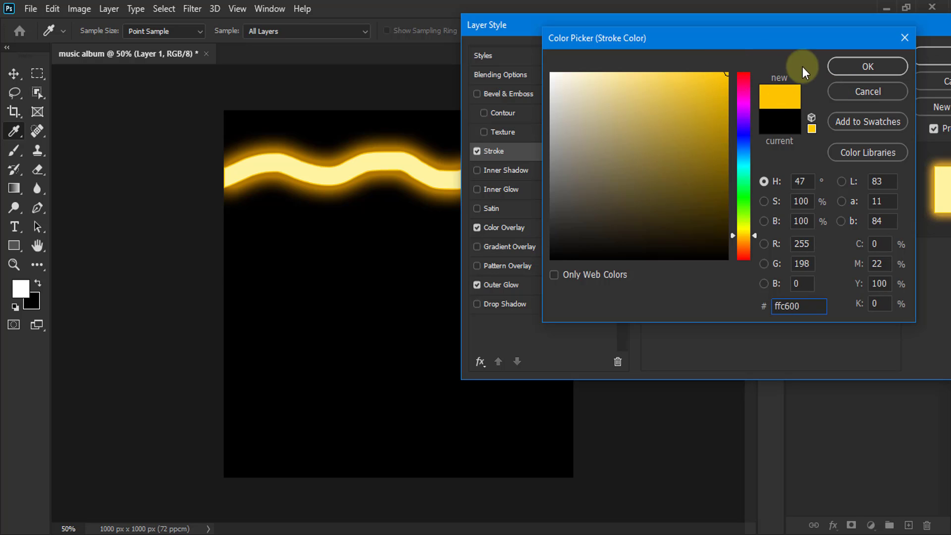
{"action": "left_click", "coordinate": [866, 89]}
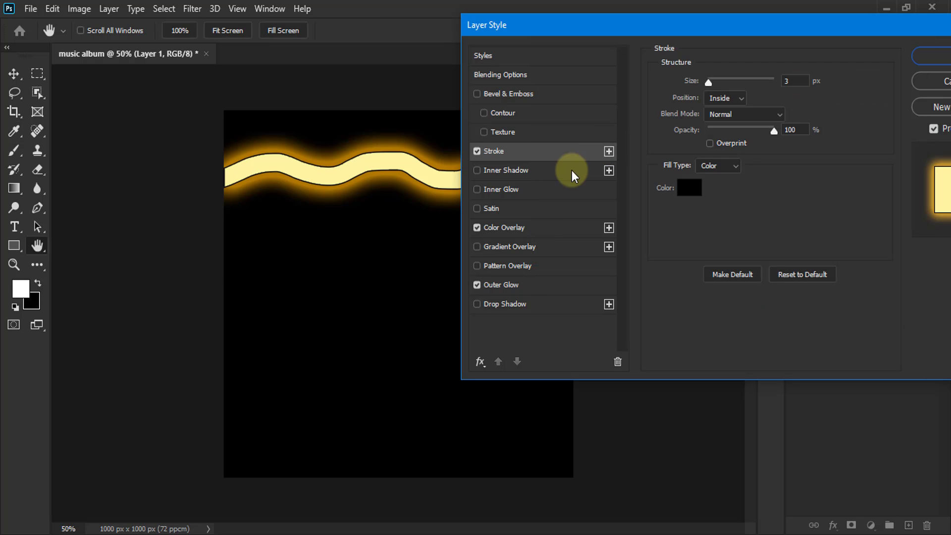
Step: Copy the glow's hex ffae00 and deepen the glow colour to orange ff7800
{"action": "left_click", "coordinate": [506, 285]}
{"action": "left_click", "coordinate": [681, 132]}
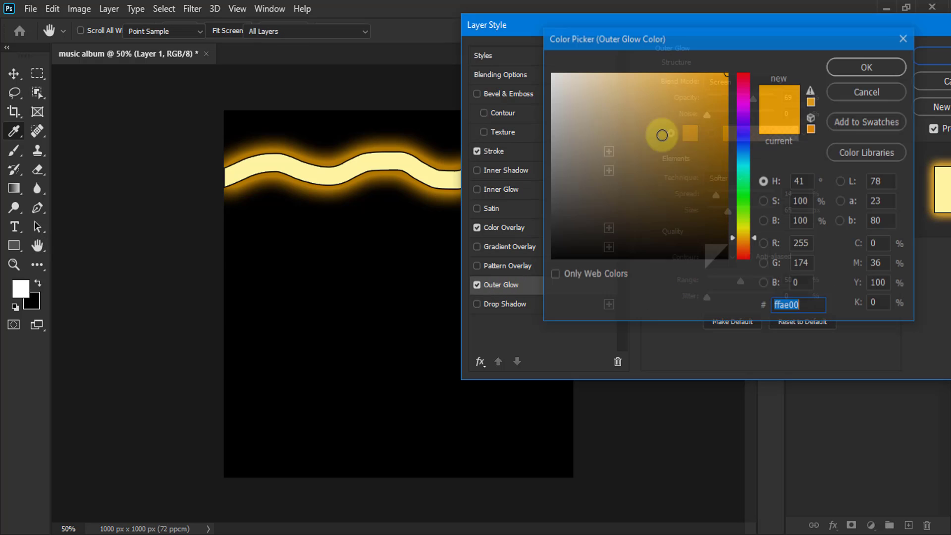
{"action": "right_click", "coordinate": [786, 305]}
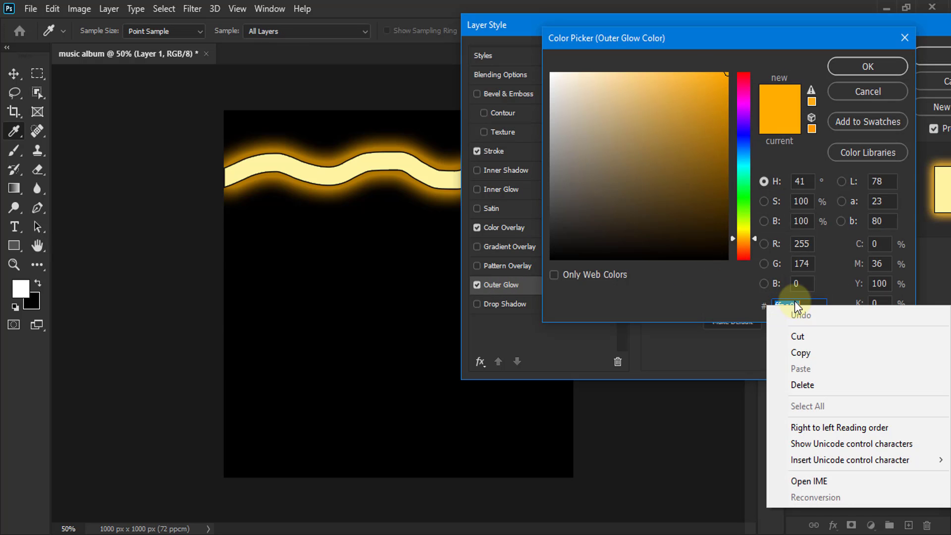
{"action": "left_click", "coordinate": [802, 352]}
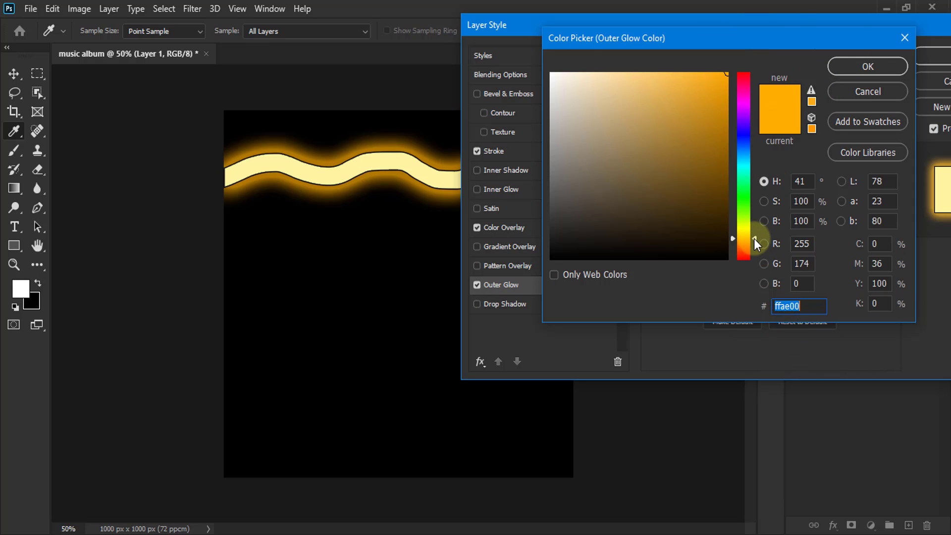
{"action": "left_click_drag", "start_coordinate": [754, 239], "coordinate": [755, 246]}
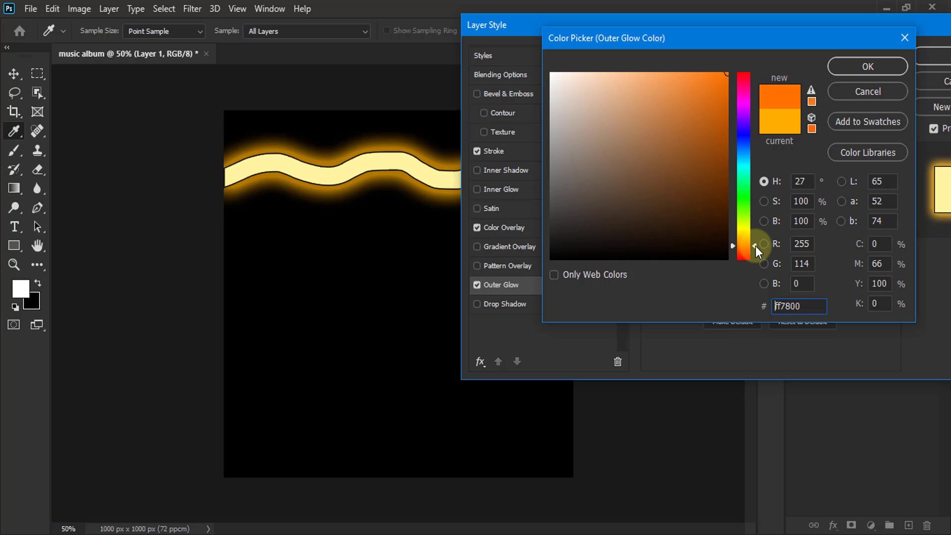
{"action": "left_click", "coordinate": [875, 73]}
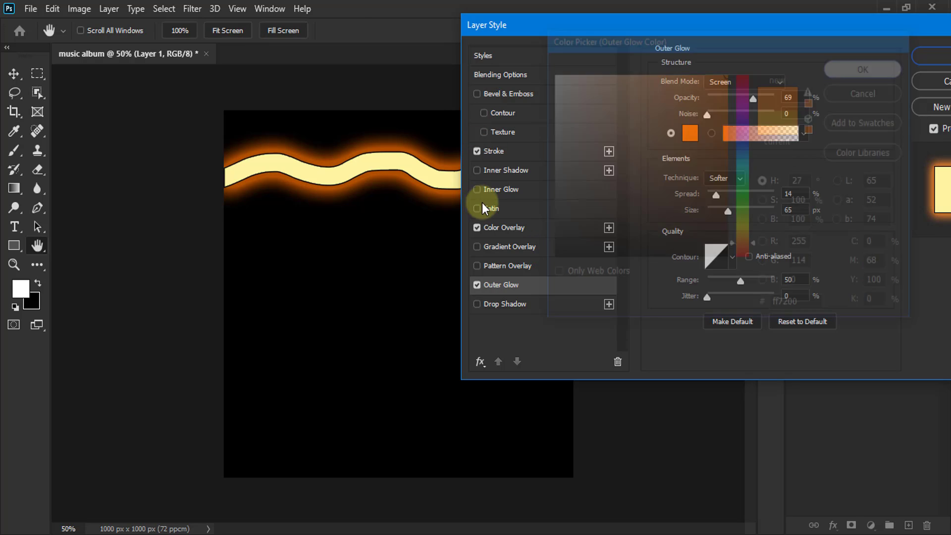
Step: Paste ffae00 into the Stroke colour and nudge it toward golden yellow
{"action": "left_click", "coordinate": [495, 152]}
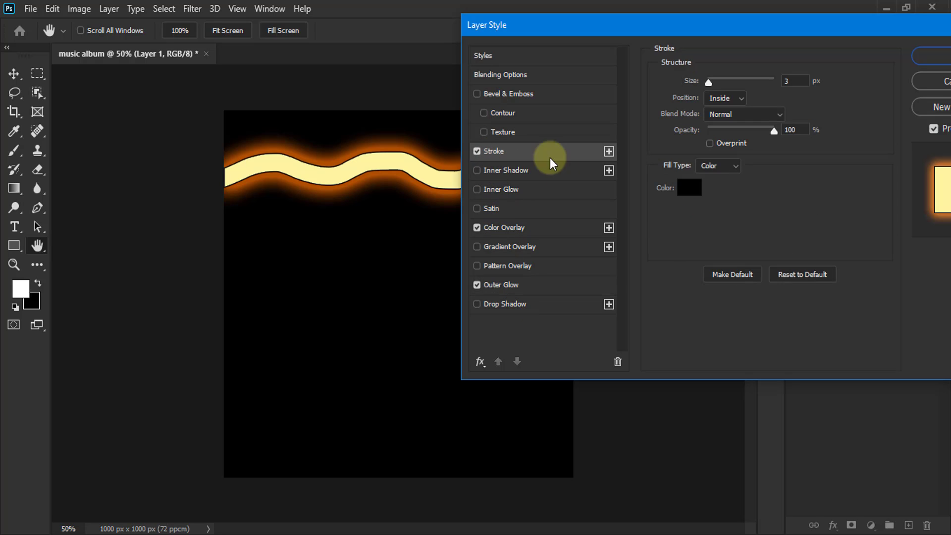
{"action": "left_click", "coordinate": [685, 189]}
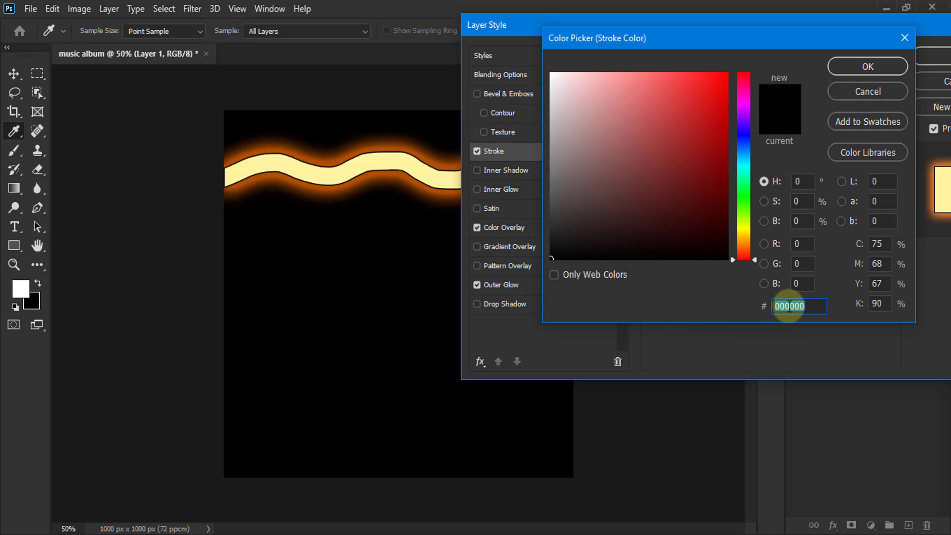
{"action": "right_click", "coordinate": [789, 306]}
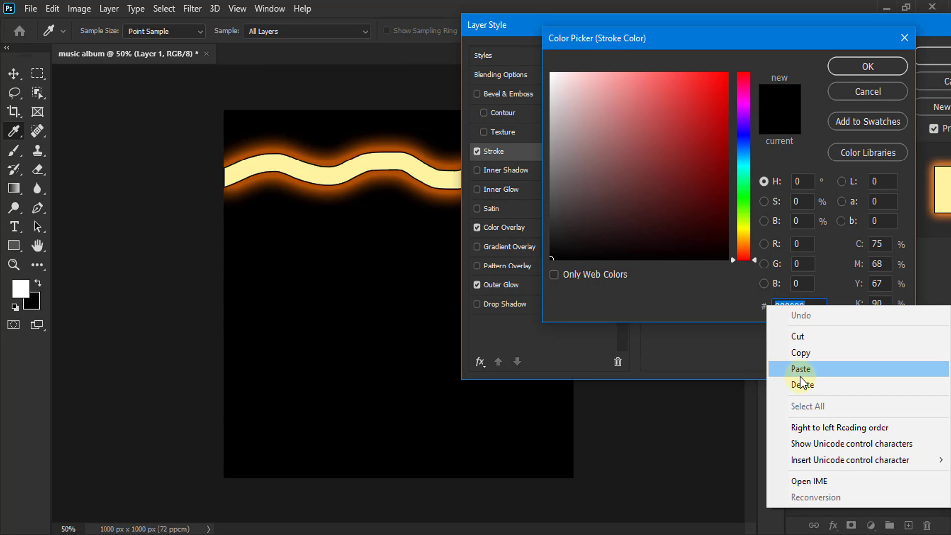
{"action": "left_click", "coordinate": [801, 370]}
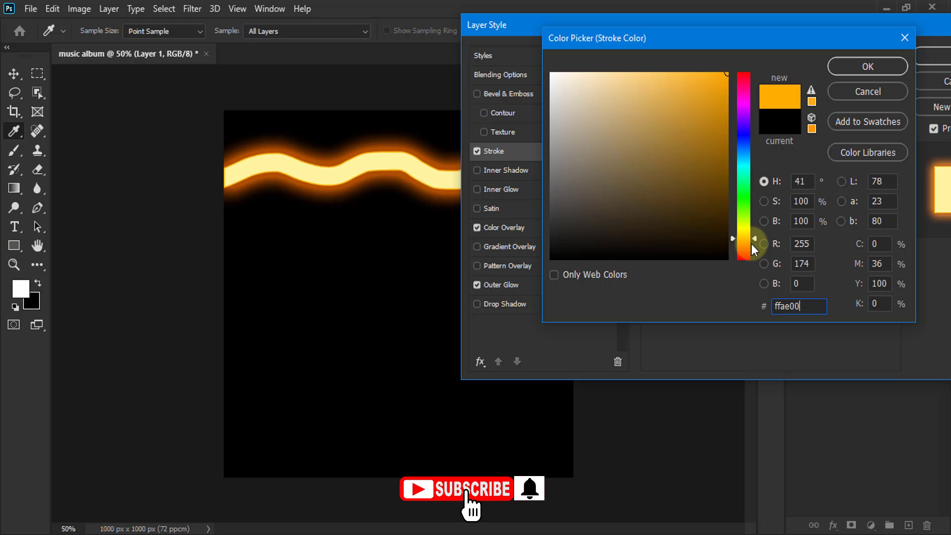
{"action": "left_click_drag", "start_coordinate": [752, 236], "coordinate": [748, 236]}
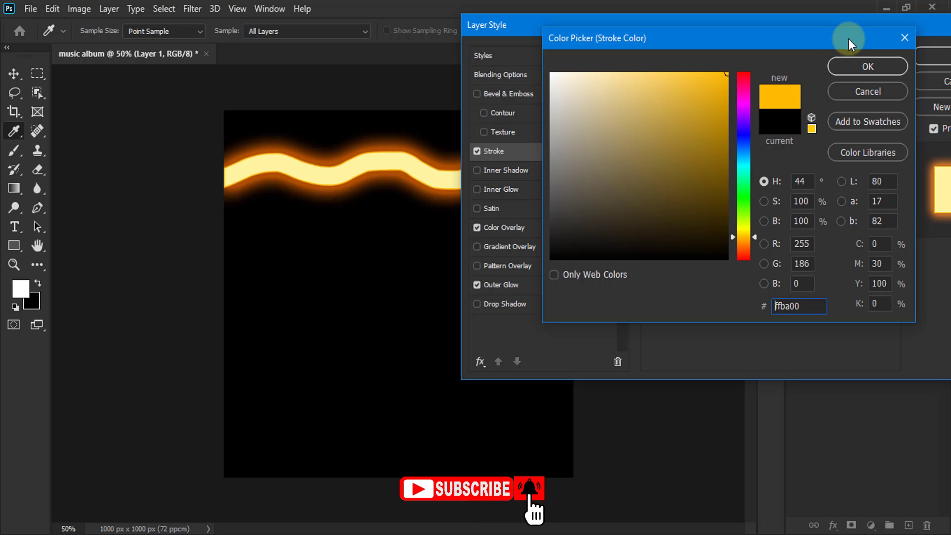
{"action": "left_click", "coordinate": [865, 66]}
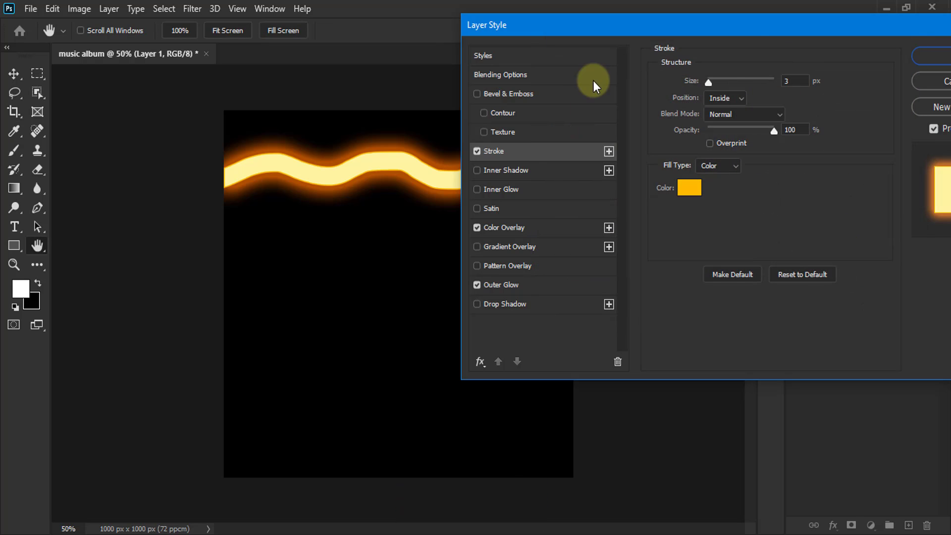
Step: Set the wave's stroke position to Outside and its size to 18 px
{"action": "left_click_drag", "start_coordinate": [711, 83], "coordinate": [713, 85]}
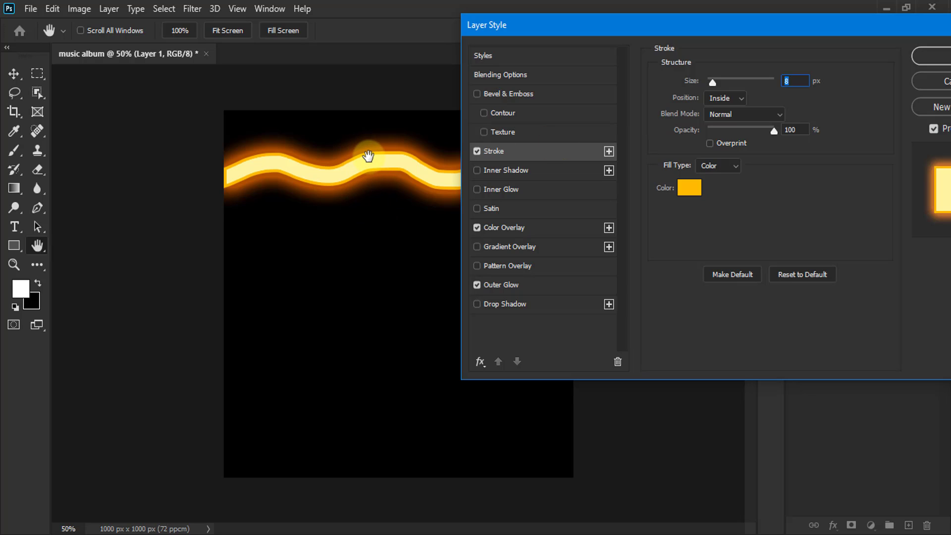
{"action": "key", "text": "alt"}
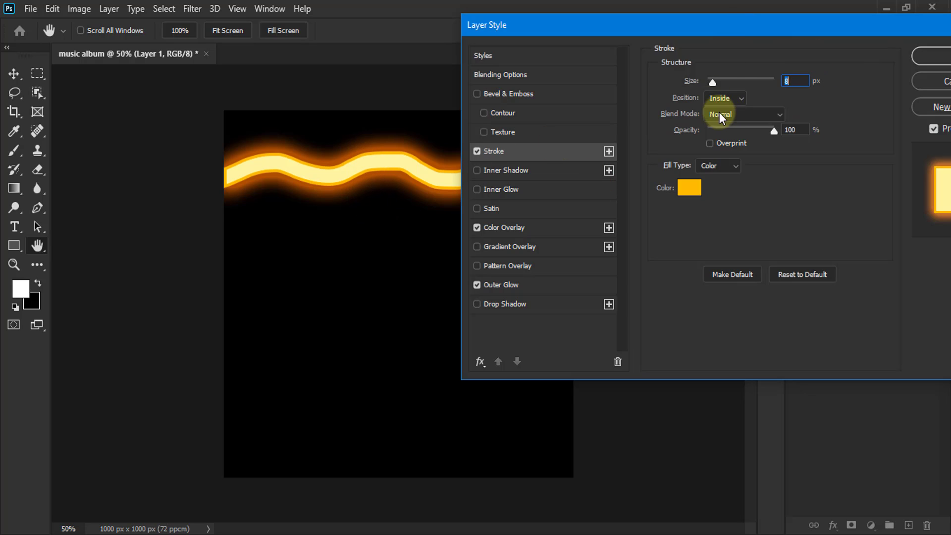
{"action": "left_click", "coordinate": [739, 98]}
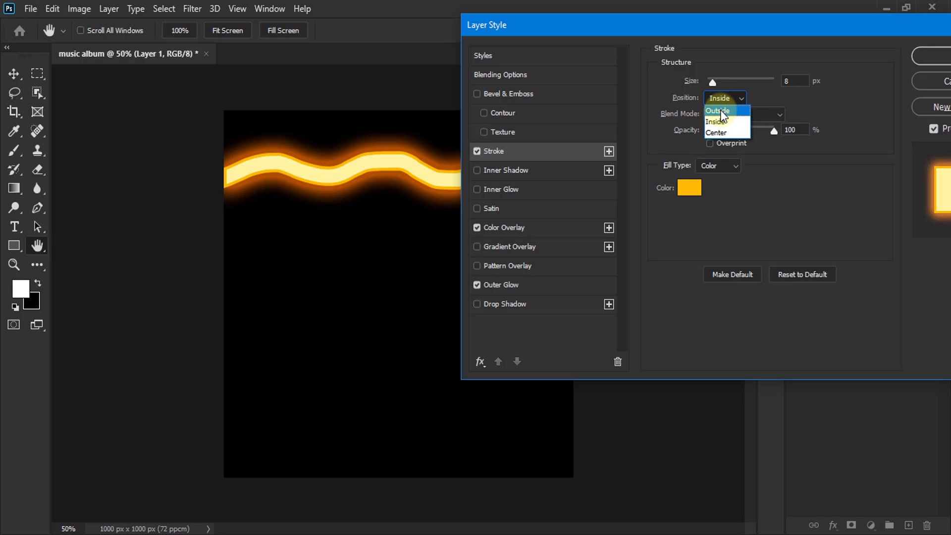
{"action": "left_click", "coordinate": [719, 110]}
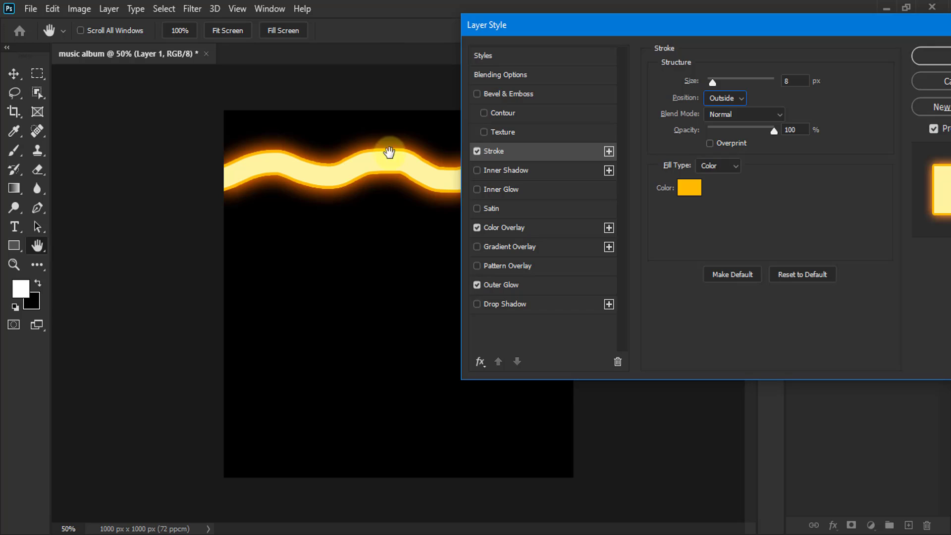
{"action": "mouse_move", "coordinate": [711, 86]}
{"action": "left_mouse_down"}
{"action": "mouse_move", "coordinate": [702, 86]}
{"action": "mouse_move", "coordinate": [717, 87]}
{"action": "left_mouse_up"}
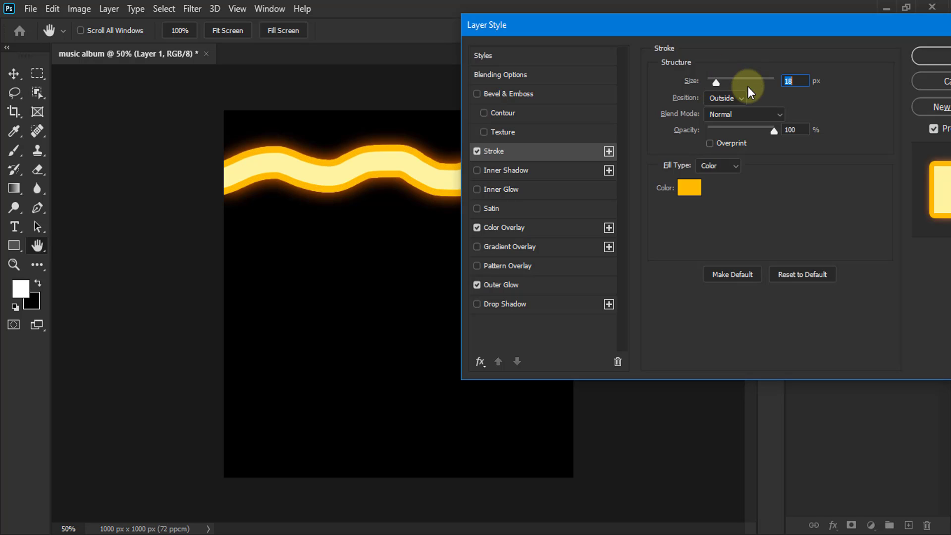
{"action": "left_click", "coordinate": [804, 84]}
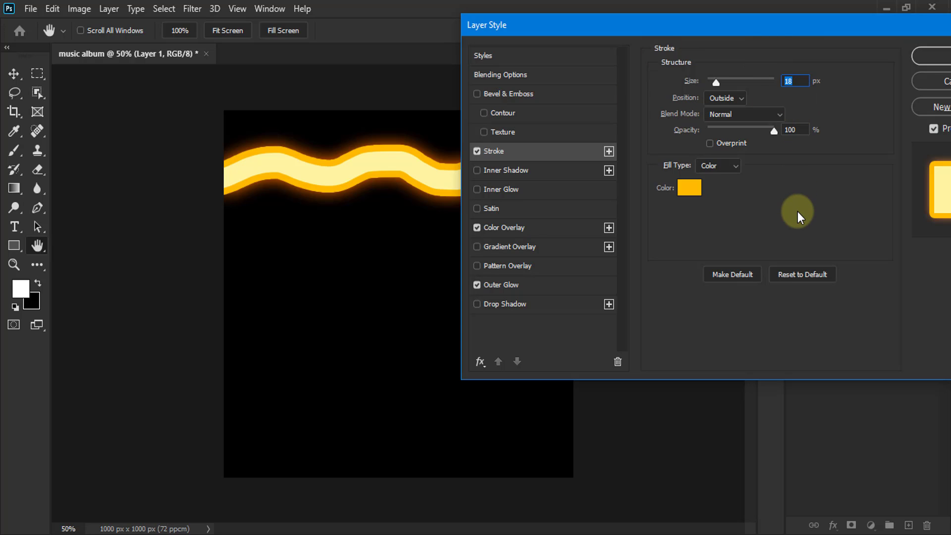
Step: Widen the Outer Glow size to 87 px and apply the layer style
{"action": "left_click", "coordinate": [504, 287]}
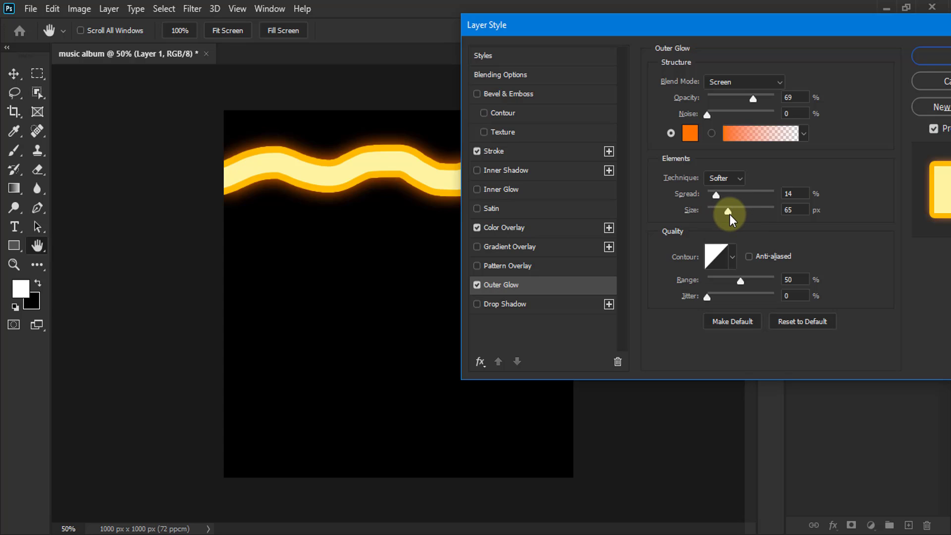
{"action": "left_click_drag", "start_coordinate": [729, 215], "coordinate": [735, 215]}
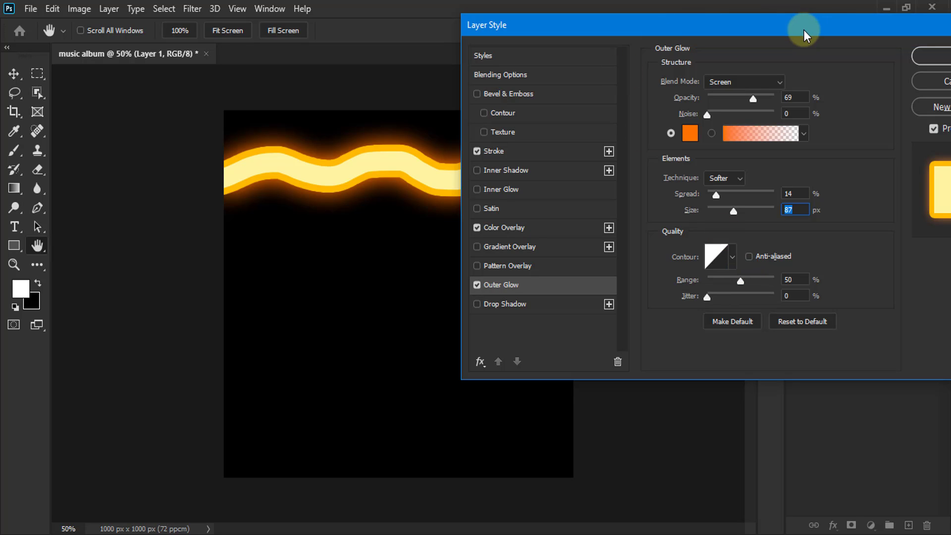
{"action": "left_click_drag", "start_coordinate": [803, 29], "coordinate": [670, 16]}
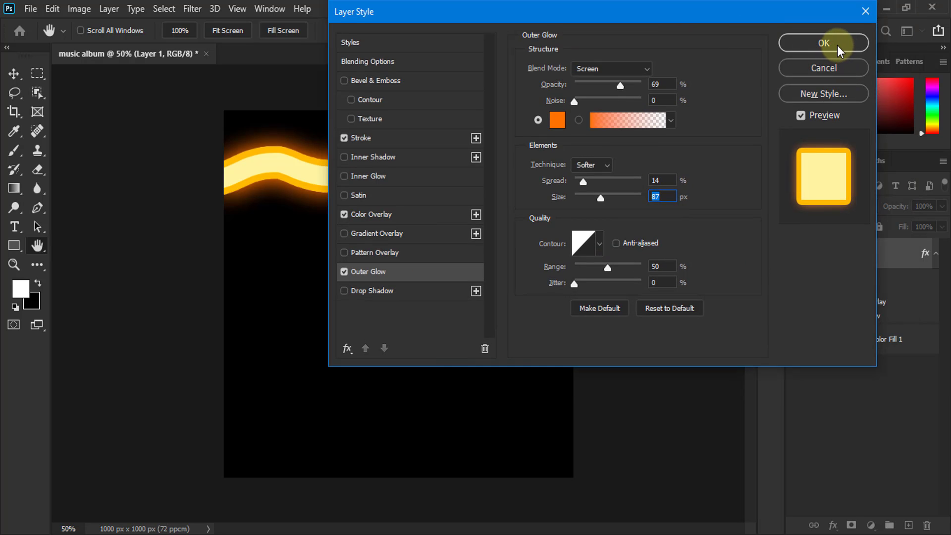
{"action": "left_click", "coordinate": [837, 45]}
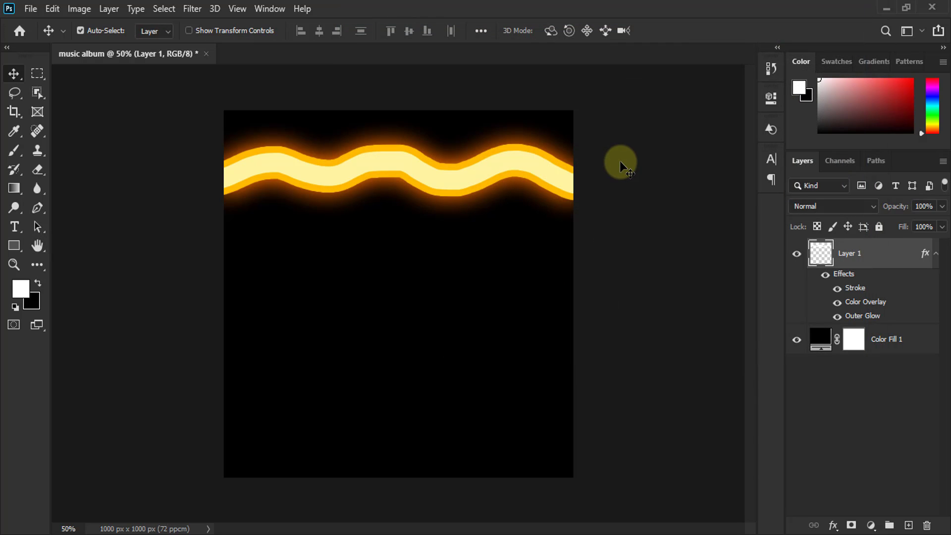
{"action": "left_click", "coordinate": [13, 231]}
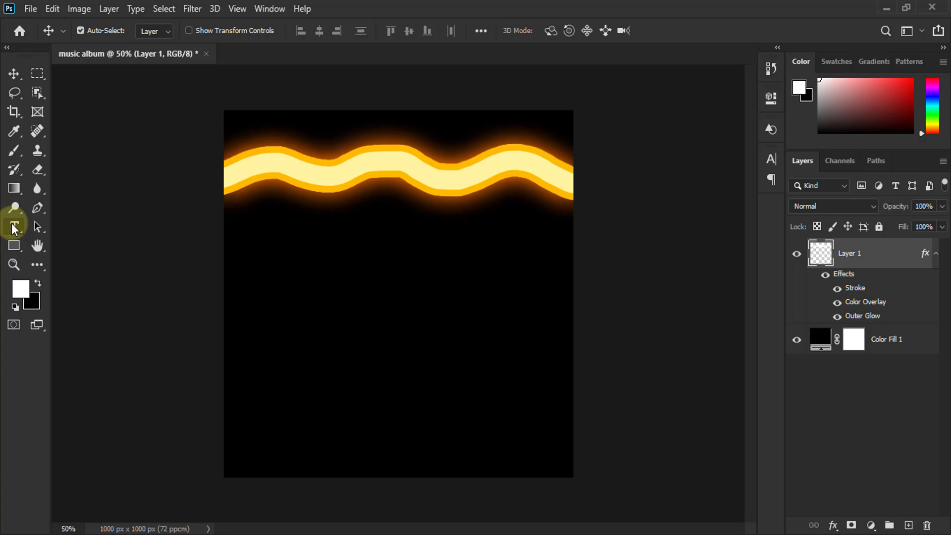
Step: Type 'Electro' in the middle of the cover, correcting a typo
{"action": "left_click", "coordinate": [348, 302]}
{"action": "key", "text": "BackSpace"}
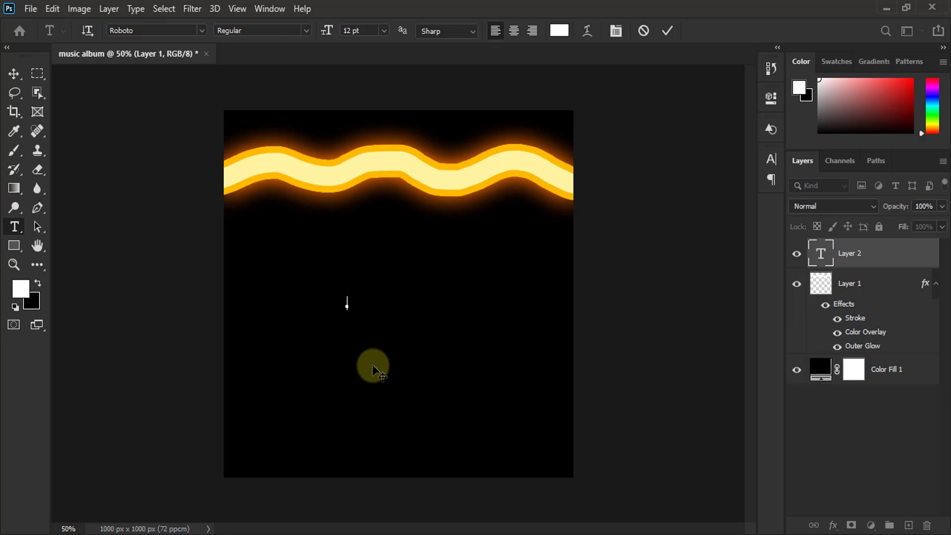
{"action": "type", "text": "E"}
{"action": "type", "text": "lect"}
{"action": "type", "text": "tro"}
{"action": "key", "text": "BackSpace"}
{"action": "key", "text": "BackSpace"}
{"action": "key", "text": "BackSpace"}
{"action": "type", "text": "ro"}
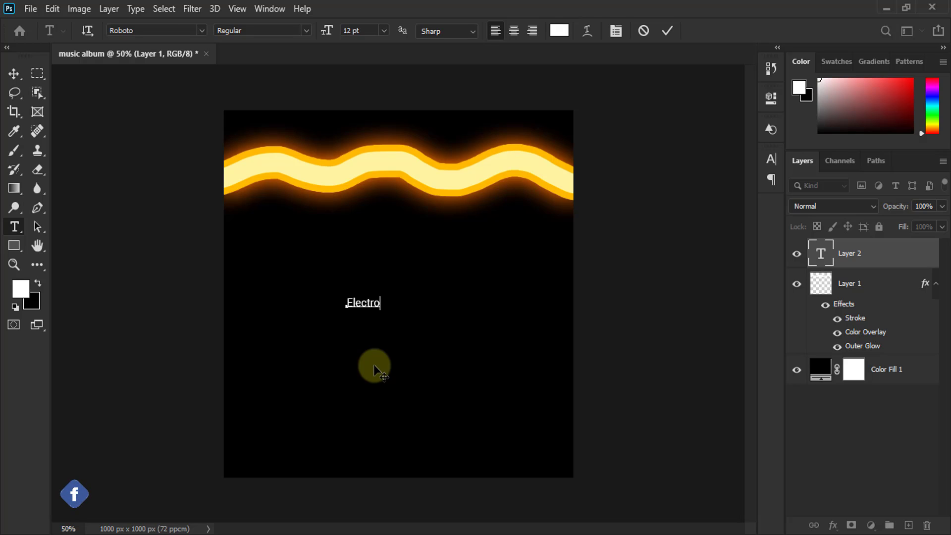
{"action": "left_click", "coordinate": [667, 31]}
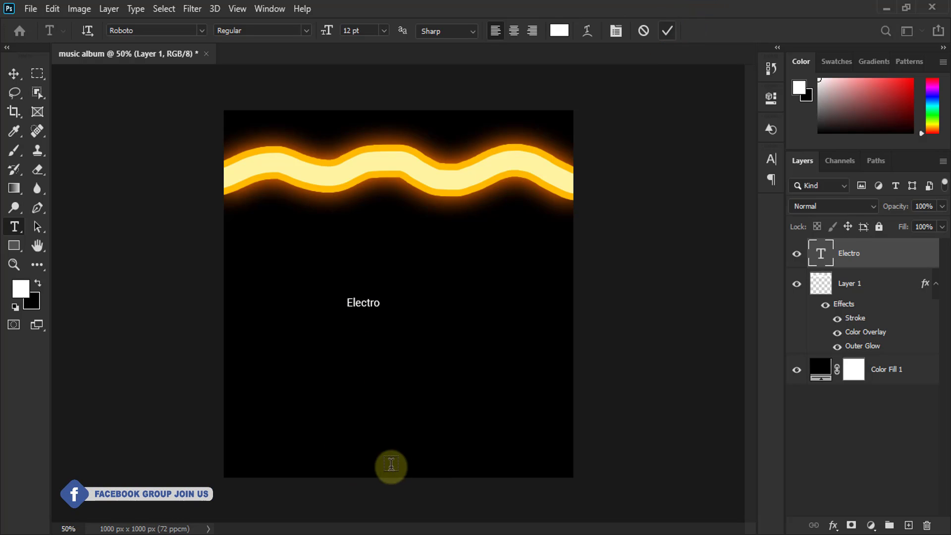
Step: Scale the Electro text up with Free Transform and commit it
{"action": "key", "text": "ctrl+t"}
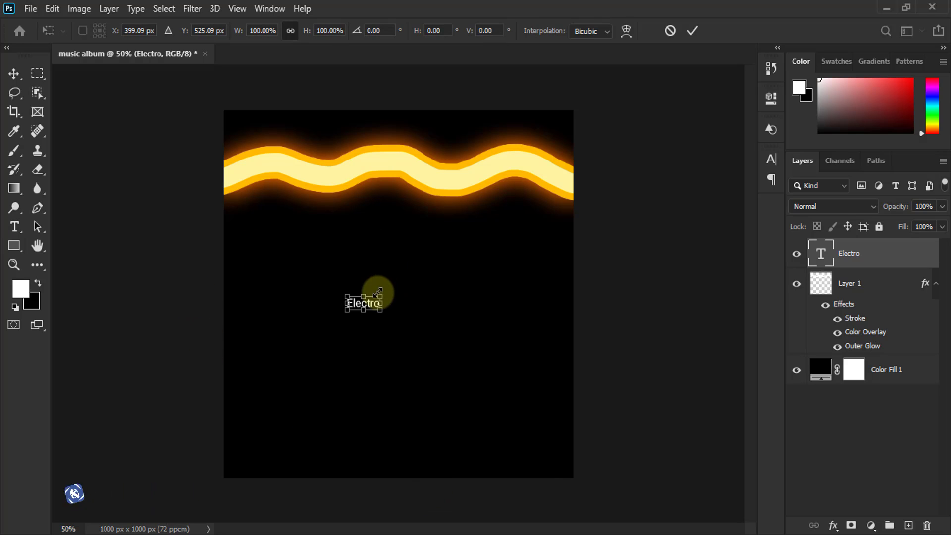
{"action": "left_click_drag", "start_coordinate": [381, 295], "coordinate": [499, 210]}
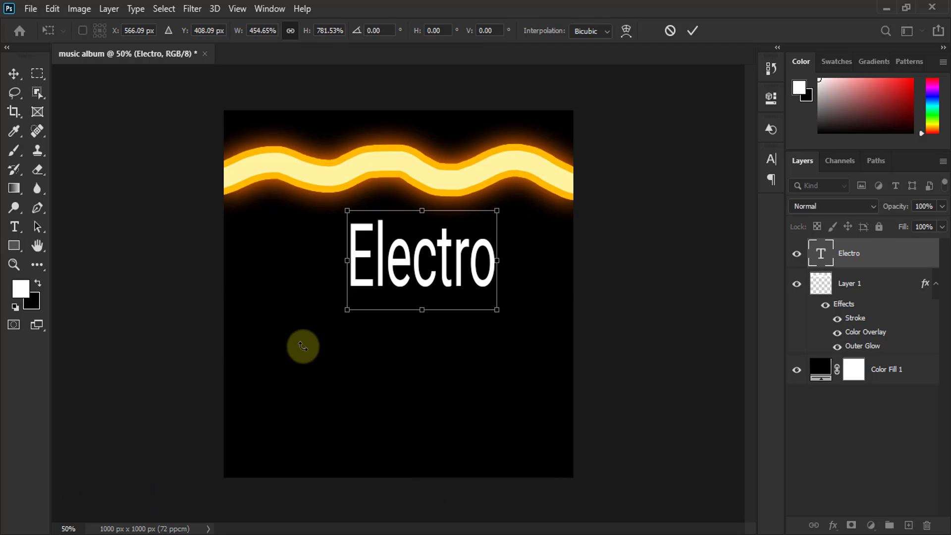
{"action": "mouse_move", "coordinate": [347, 309]}
{"action": "left_mouse_down"}
{"action": "mouse_move", "coordinate": [279, 379]}
{"action": "mouse_move", "coordinate": [291, 374]}
{"action": "left_mouse_up"}
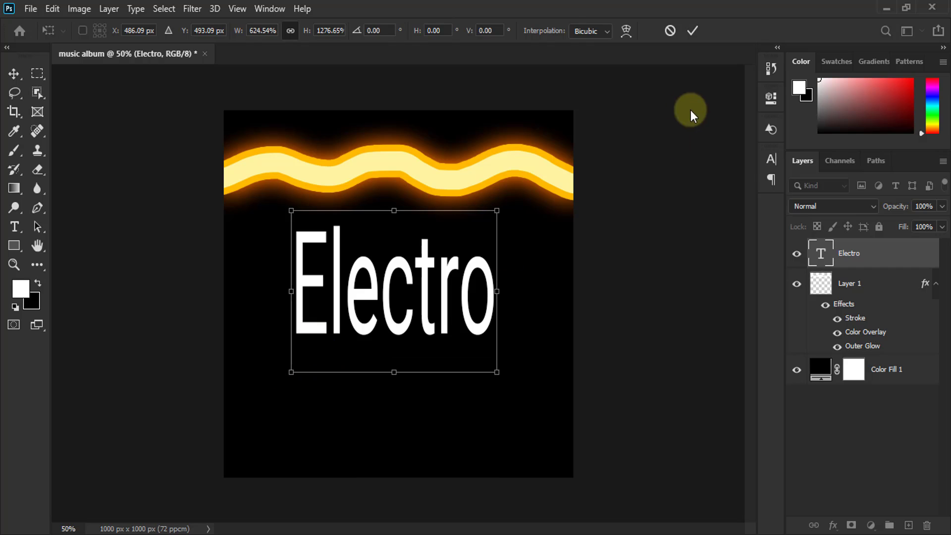
{"action": "left_click", "coordinate": [692, 30]}
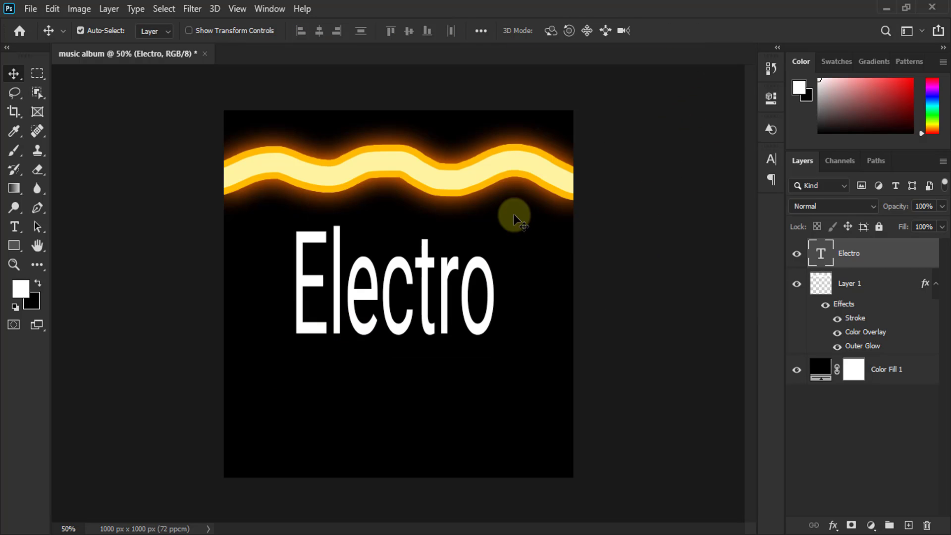
Step: Switch the Electro title to the Resolve-Regular font and nudge it slightly lower
{"action": "left_click", "coordinate": [771, 159]}
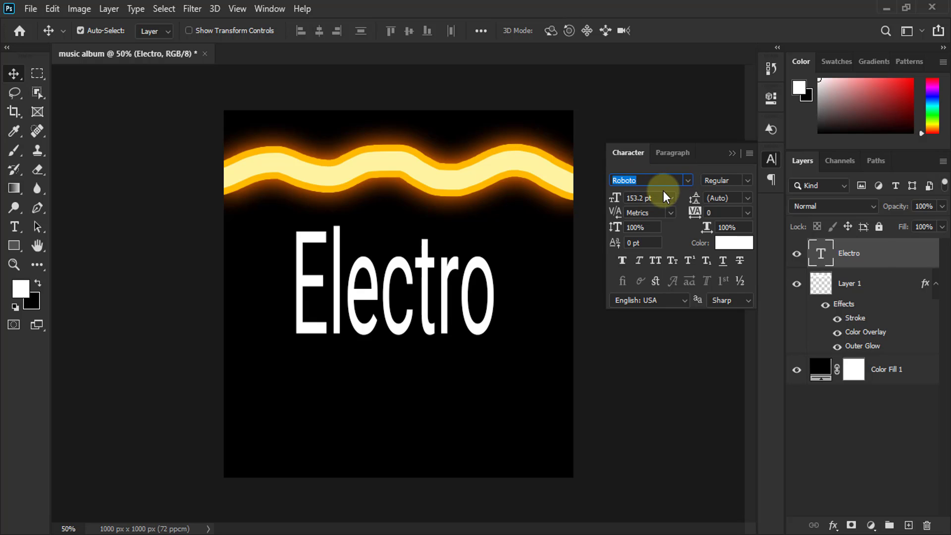
{"action": "type", "text": "re"}
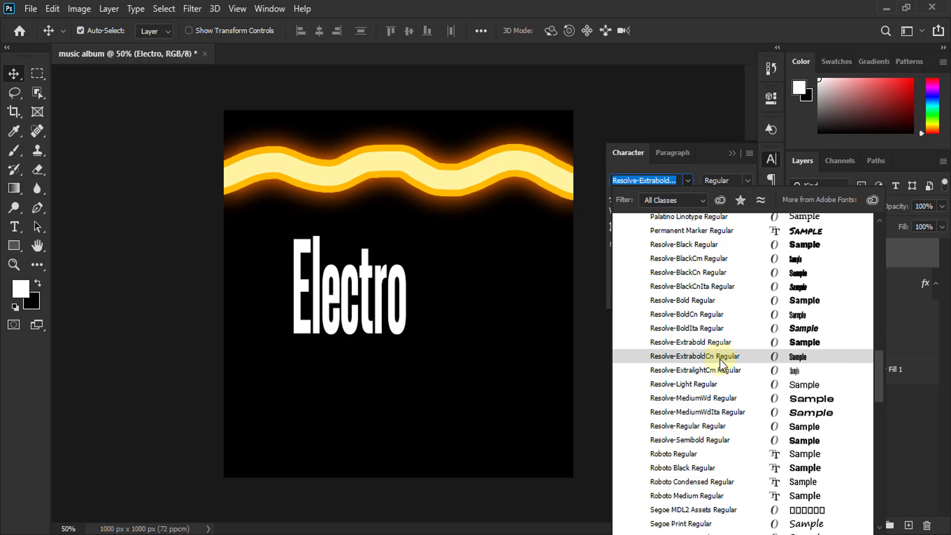
{"action": "left_click", "coordinate": [727, 429]}
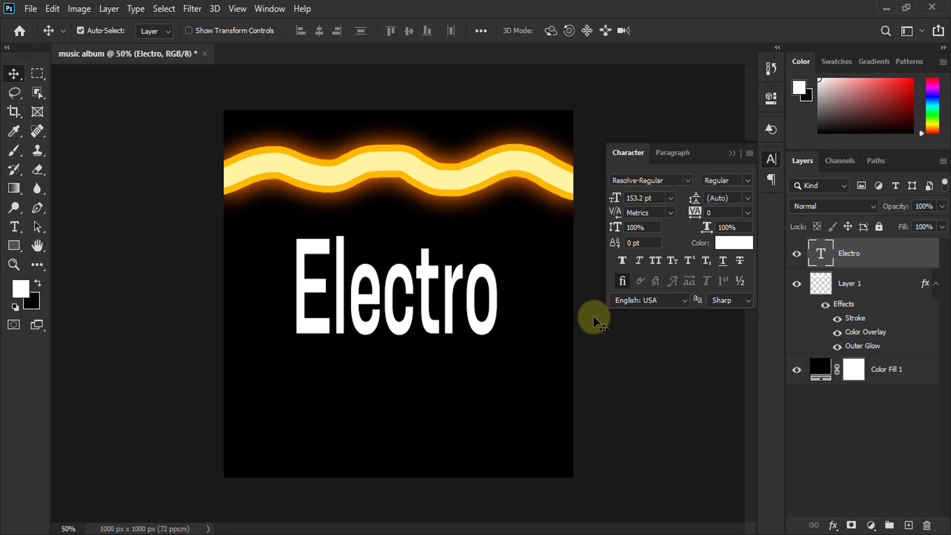
{"action": "left_click_drag", "start_coordinate": [405, 280], "coordinate": [407, 288]}
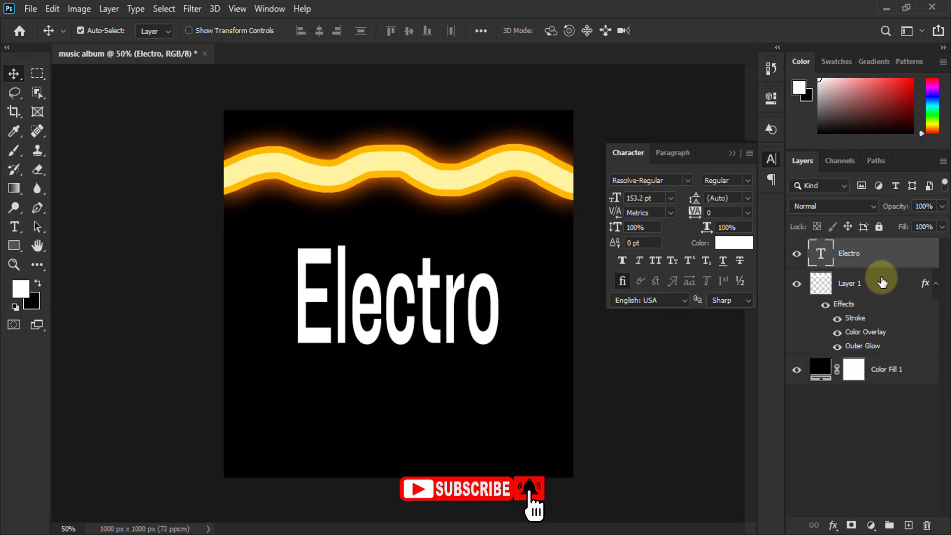
Step: Copy Layer 1's glow style, paste it onto the Electro text layer, and hide Layer 1
{"action": "left_click", "coordinate": [844, 284]}
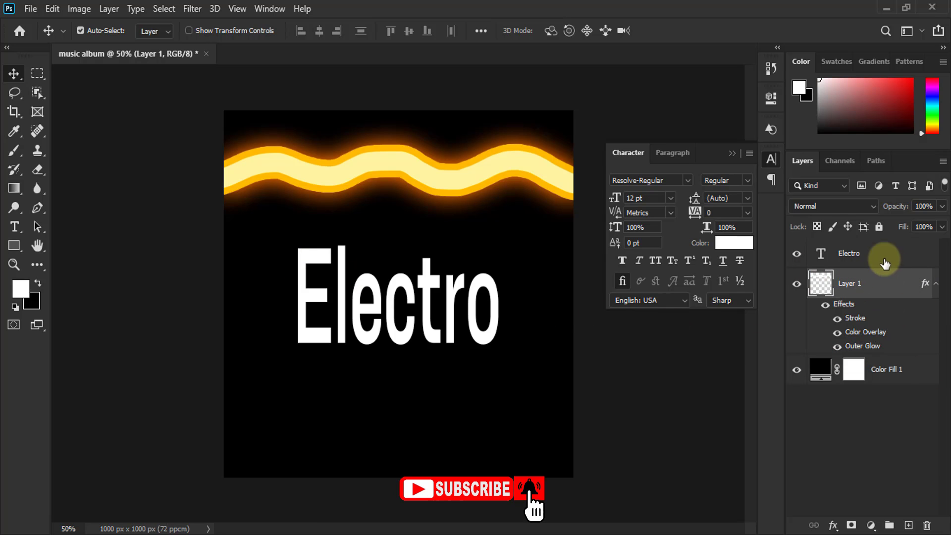
{"action": "right_click", "coordinate": [901, 286]}
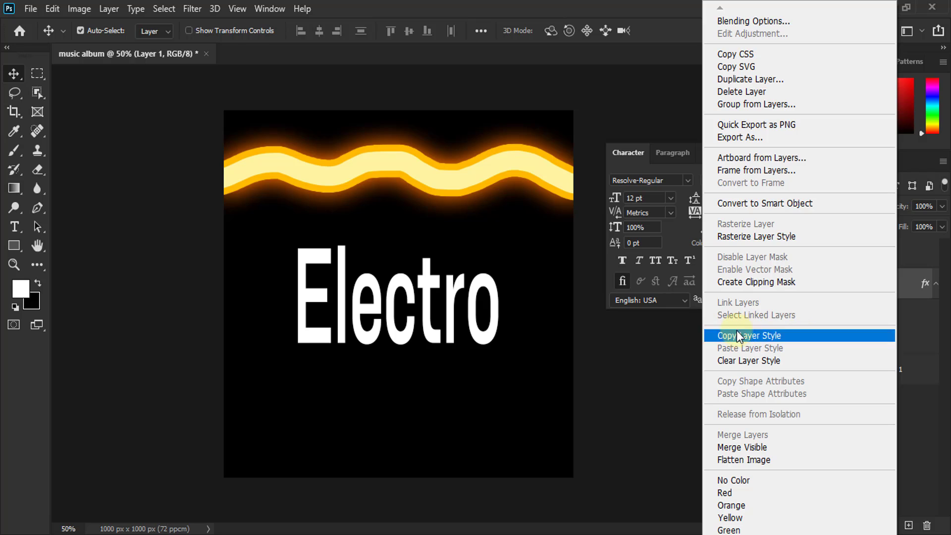
{"action": "left_click", "coordinate": [768, 335]}
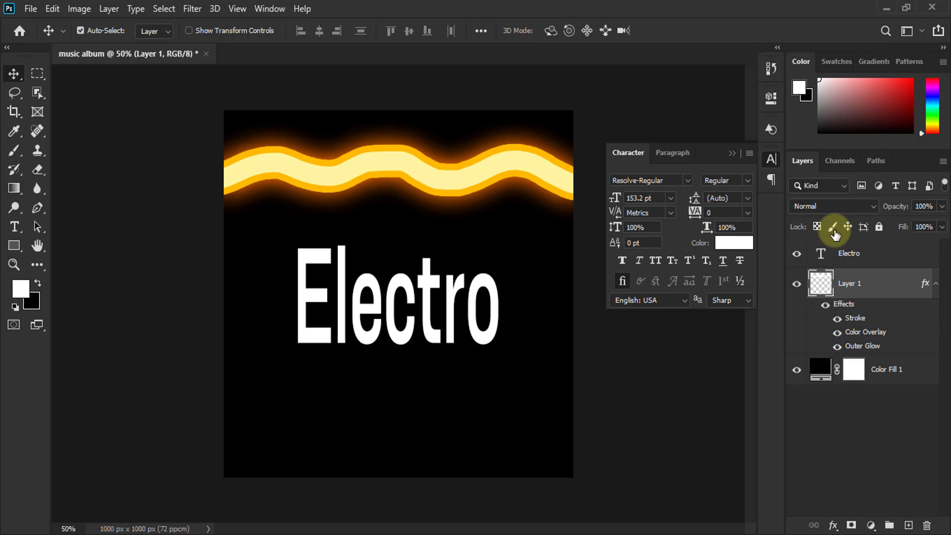
{"action": "left_click", "coordinate": [899, 259]}
{"action": "right_click", "coordinate": [895, 261]}
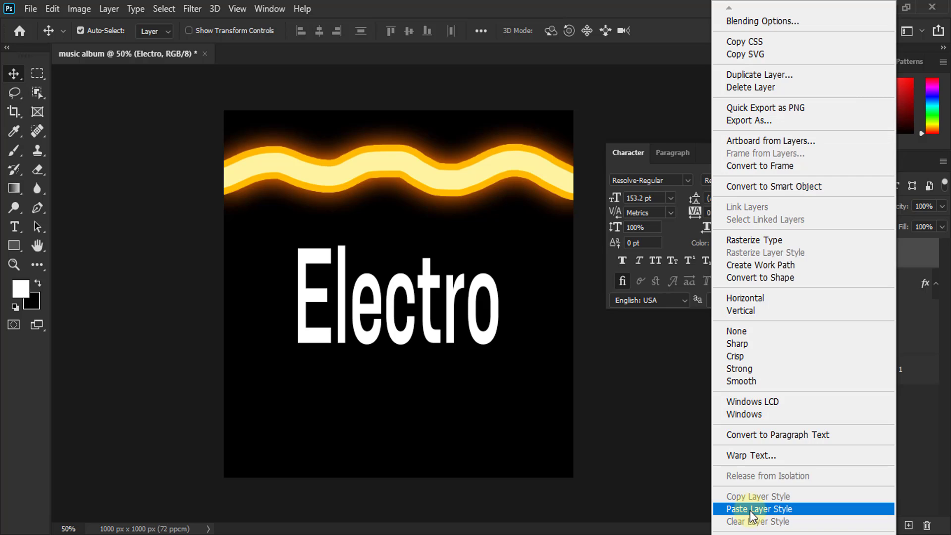
{"action": "left_click", "coordinate": [749, 509]}
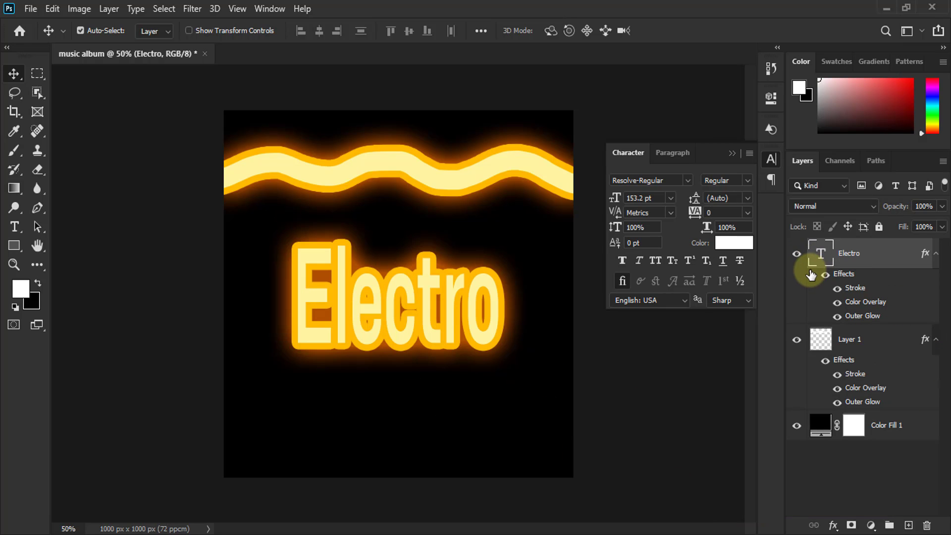
{"action": "left_click", "coordinate": [792, 345]}
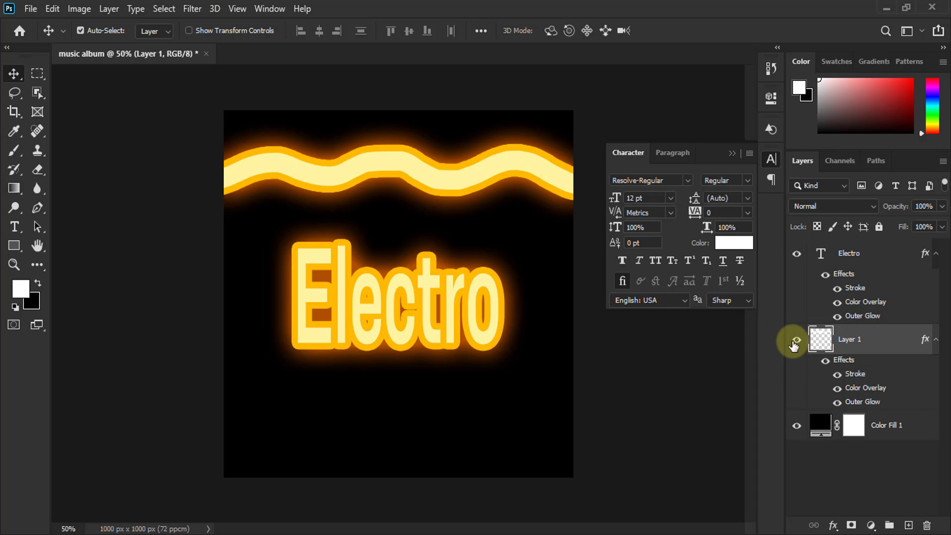
{"action": "left_click", "coordinate": [797, 342]}
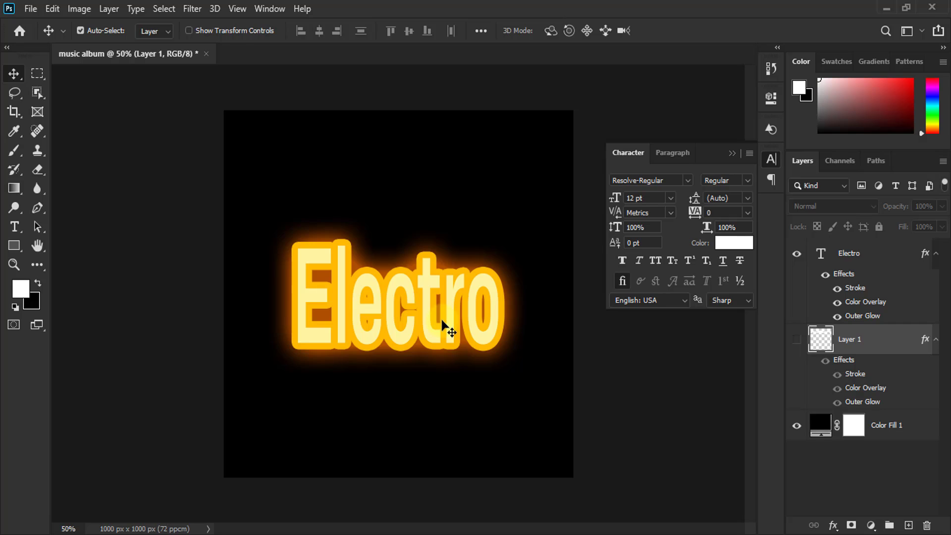
Step: Widen Electro's tracking to 200, reduce it to 133.2 pt, and re-centre the title
{"action": "left_click", "coordinate": [872, 250]}
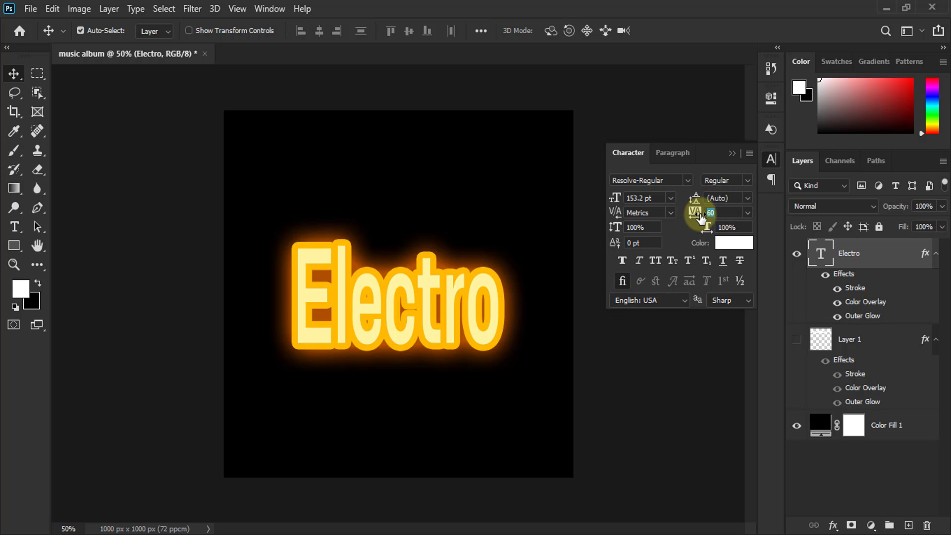
{"action": "left_click_drag", "start_coordinate": [699, 217], "coordinate": [703, 219]}
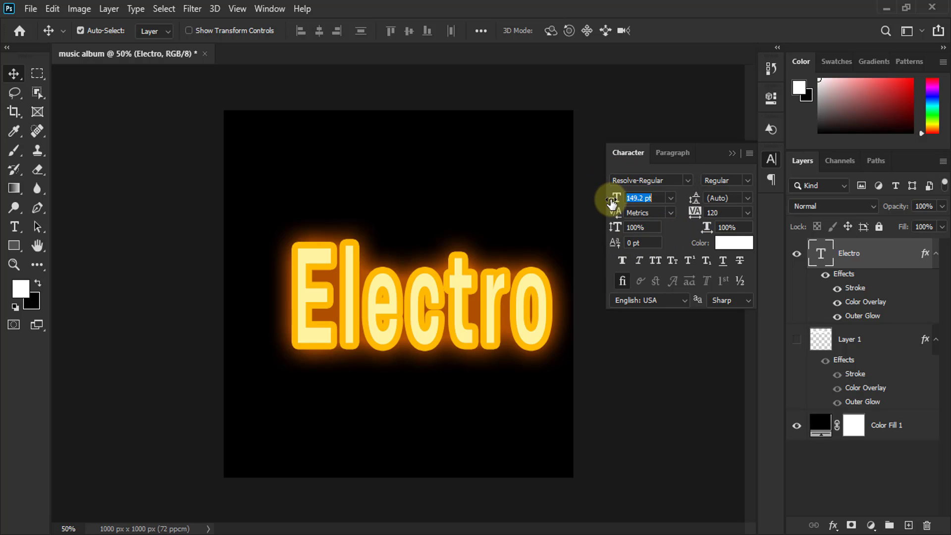
{"action": "left_click_drag", "start_coordinate": [611, 202], "coordinate": [603, 205]}
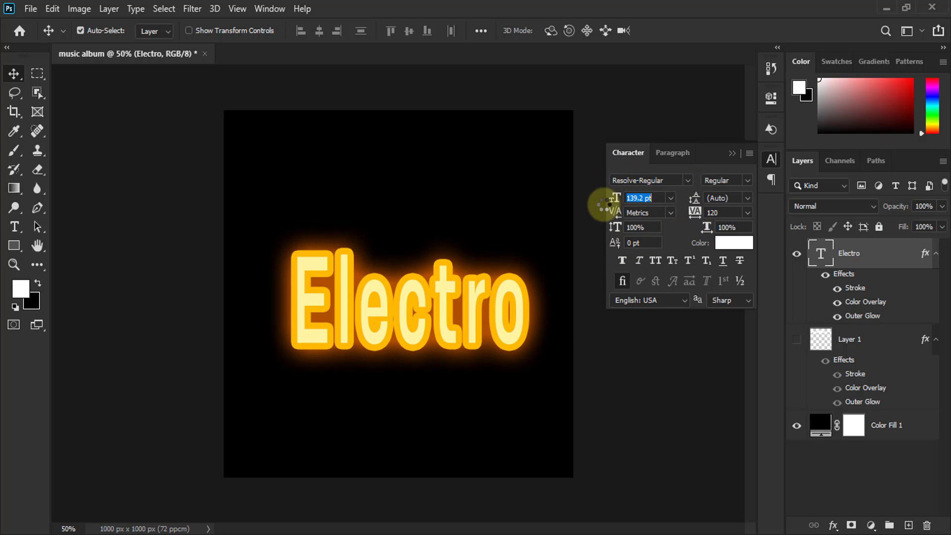
{"action": "left_click_drag", "start_coordinate": [599, 206], "coordinate": [597, 206]}
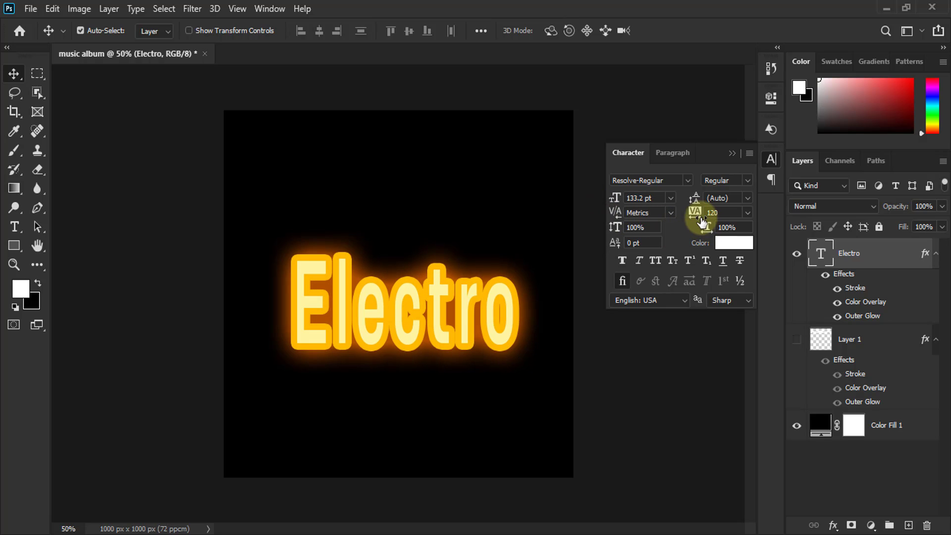
{"action": "left_click_drag", "start_coordinate": [695, 217], "coordinate": [700, 219]}
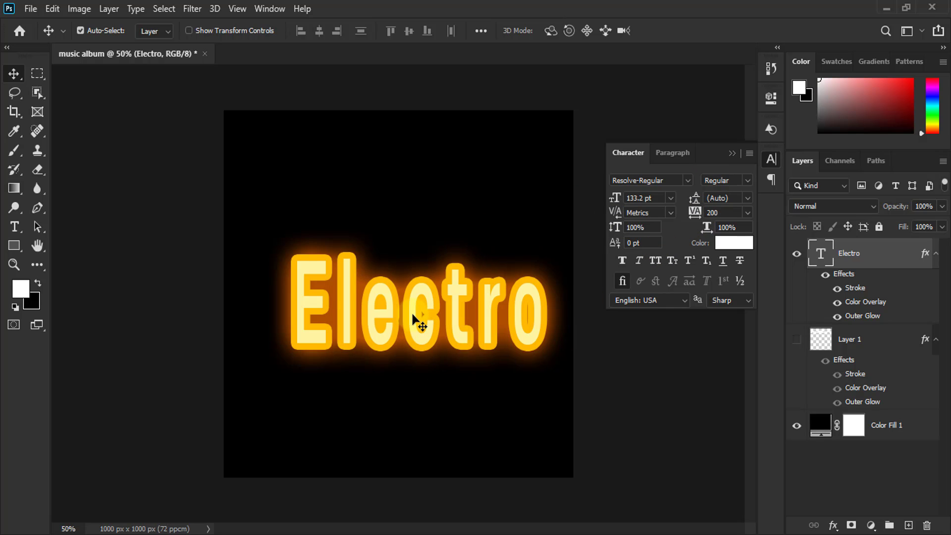
{"action": "left_click_drag", "start_coordinate": [412, 315], "coordinate": [398, 309]}
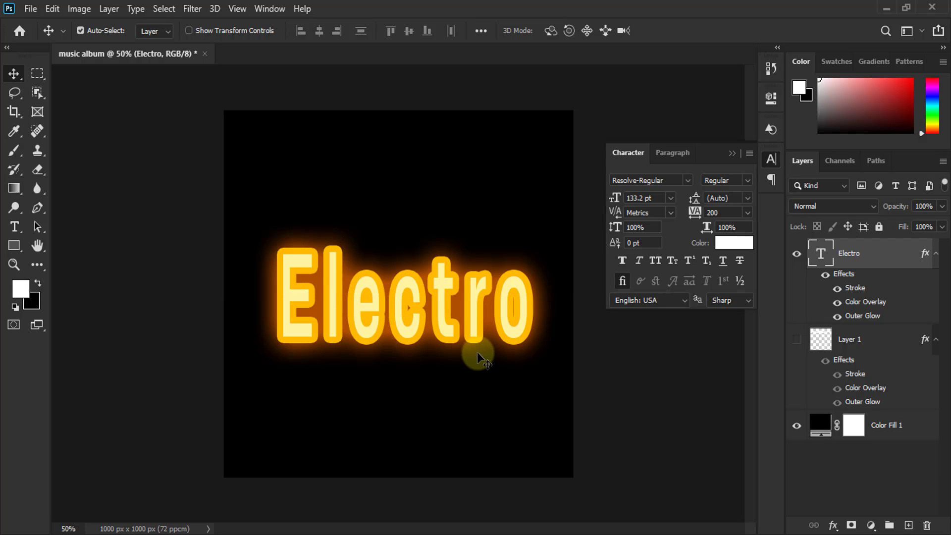
Step: Rasterize the Electro layer style and bring the title into Filter > Liquify
{"action": "right_click", "coordinate": [902, 254]}
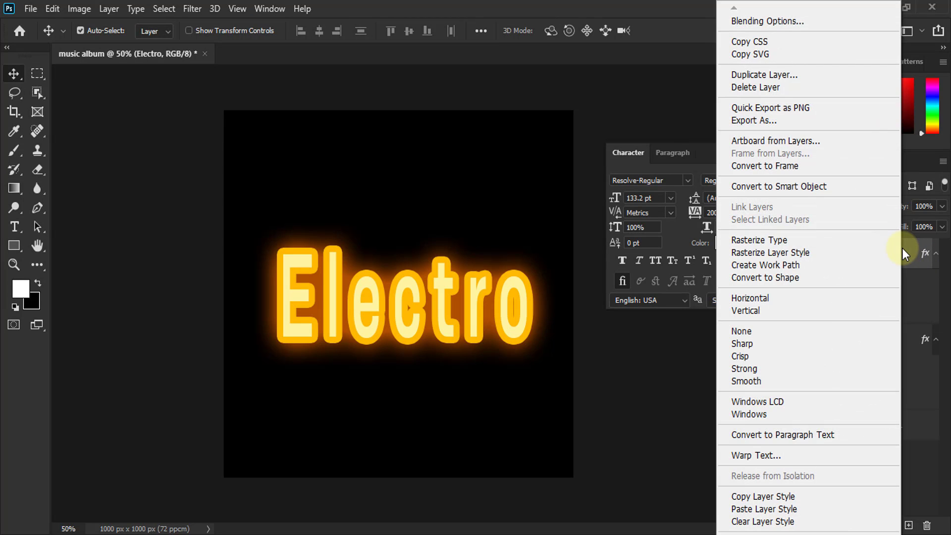
{"action": "left_click", "coordinate": [805, 253]}
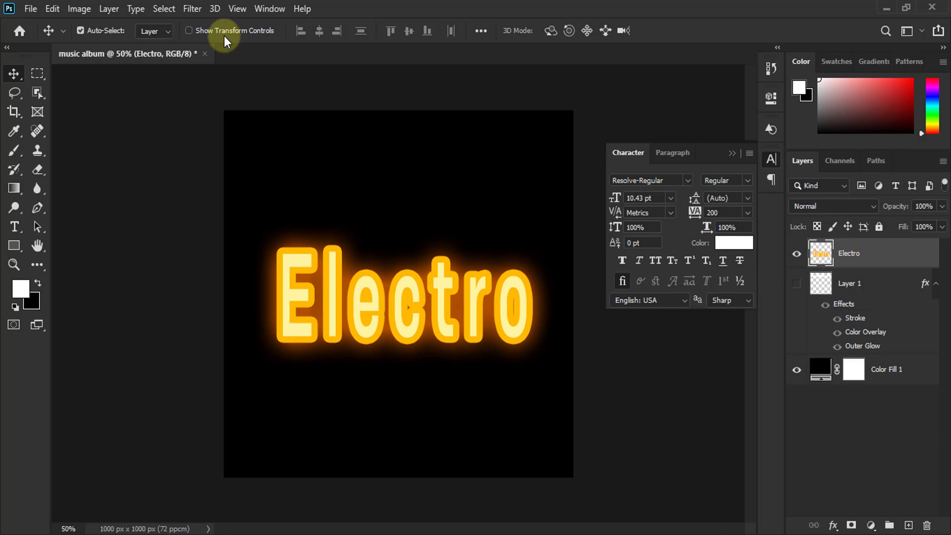
{"action": "left_click", "coordinate": [197, 10]}
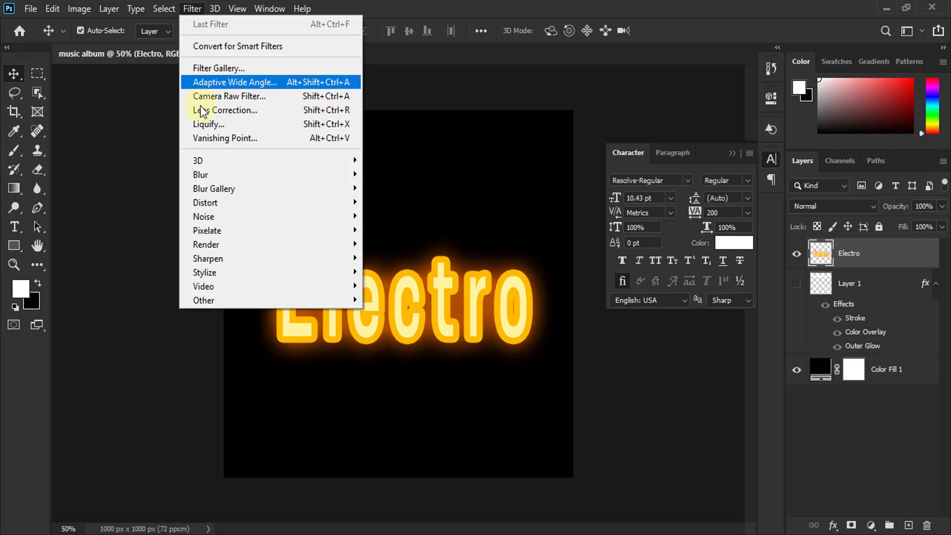
{"action": "left_click", "coordinate": [210, 126]}
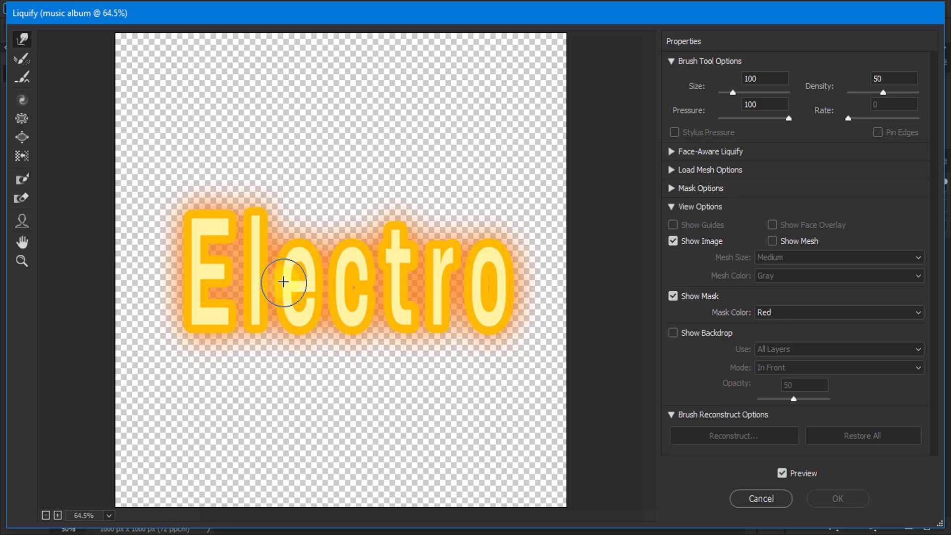
Step: Reset the first Liquify smear, warp the top of the E, and shrink the brush
{"action": "left_click_drag", "start_coordinate": [288, 276], "coordinate": [283, 277]}
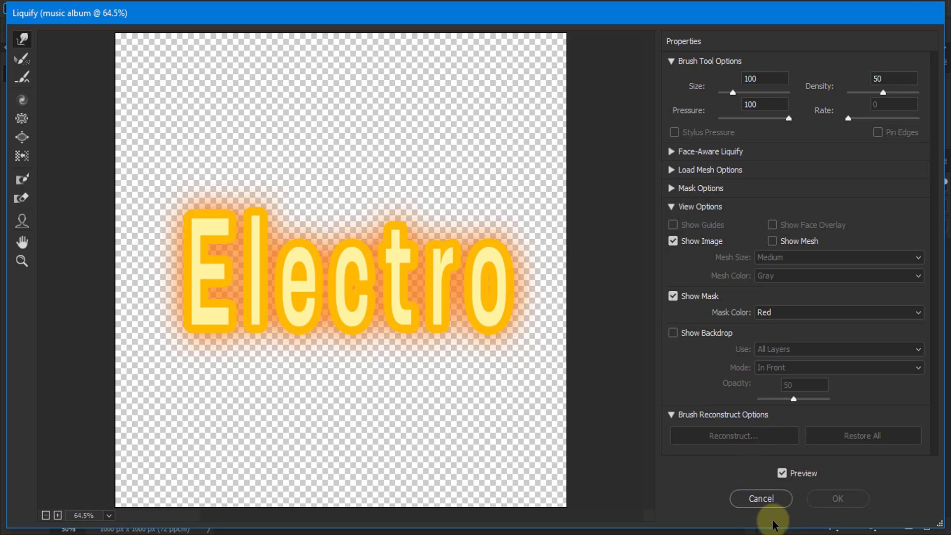
{"action": "left_click", "coordinate": [761, 497], "text": "alt"}
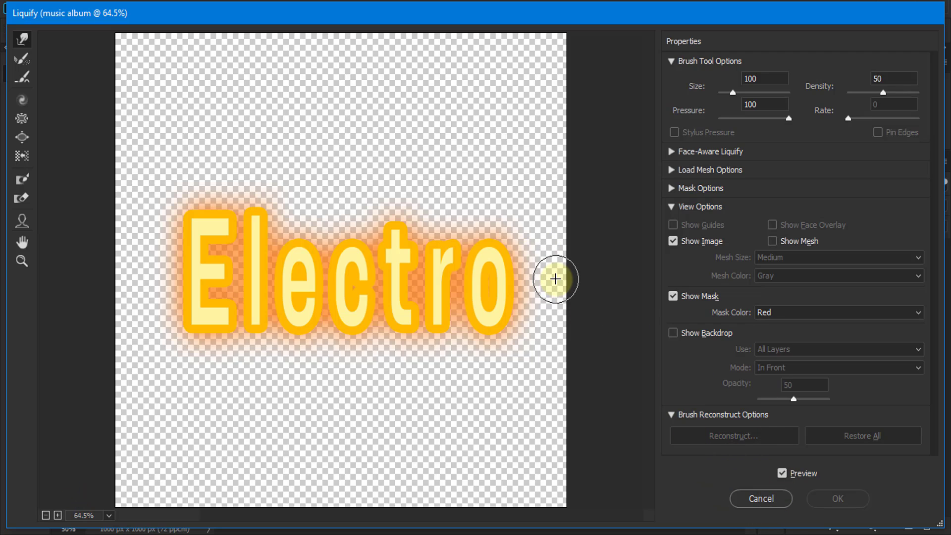
{"action": "mouse_move", "coordinate": [191, 251]}
{"action": "left_mouse_down"}
{"action": "mouse_move", "coordinate": [215, 220]}
{"action": "mouse_move", "coordinate": [190, 235]}
{"action": "left_mouse_up"}
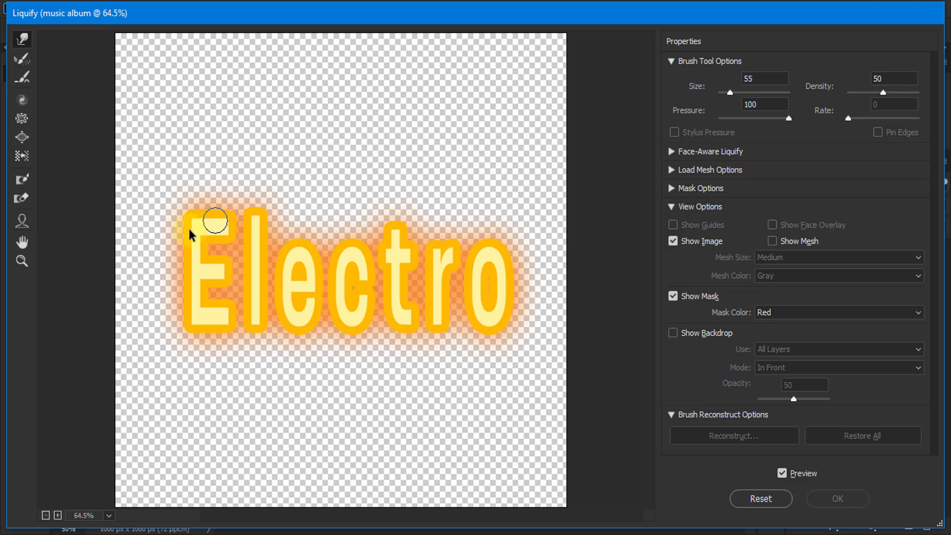
{"action": "scroll", "coordinate": [218, 253], "scroll_direction": "up", "scroll_amount": 2}
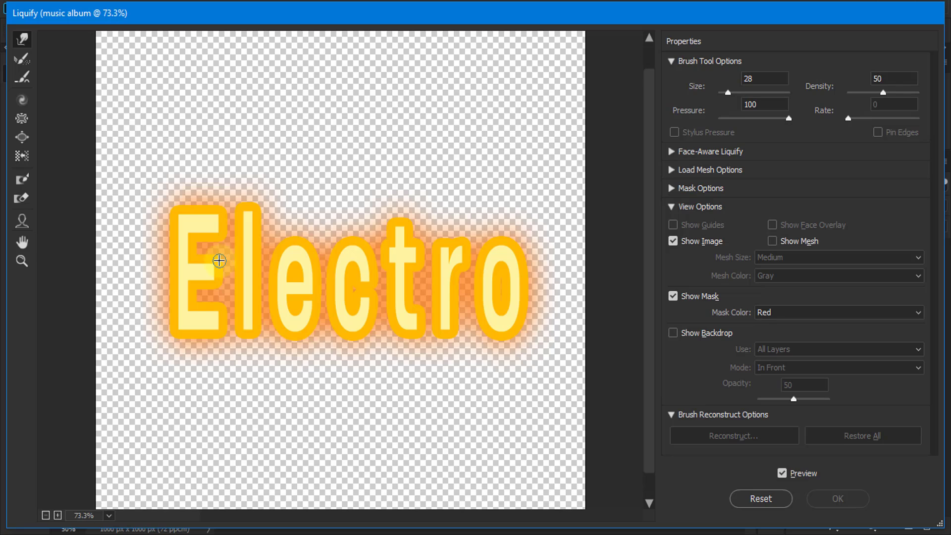
Step: Roughen the edges of the E, l and e with Forward Warp, enlarging the brush
{"action": "scroll", "coordinate": [215, 260], "scroll_direction": "up", "scroll_amount": 2}
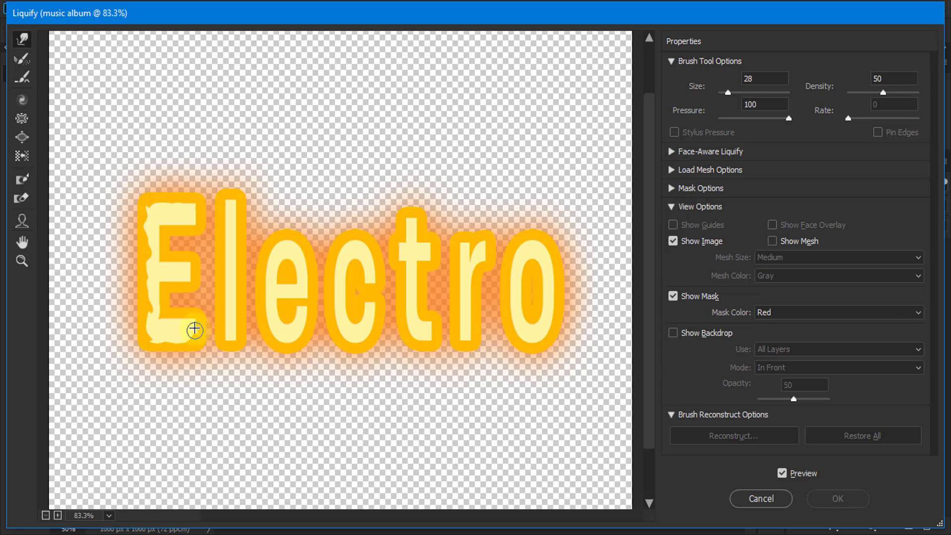
{"action": "left_click_drag", "start_coordinate": [181, 323], "coordinate": [170, 320]}
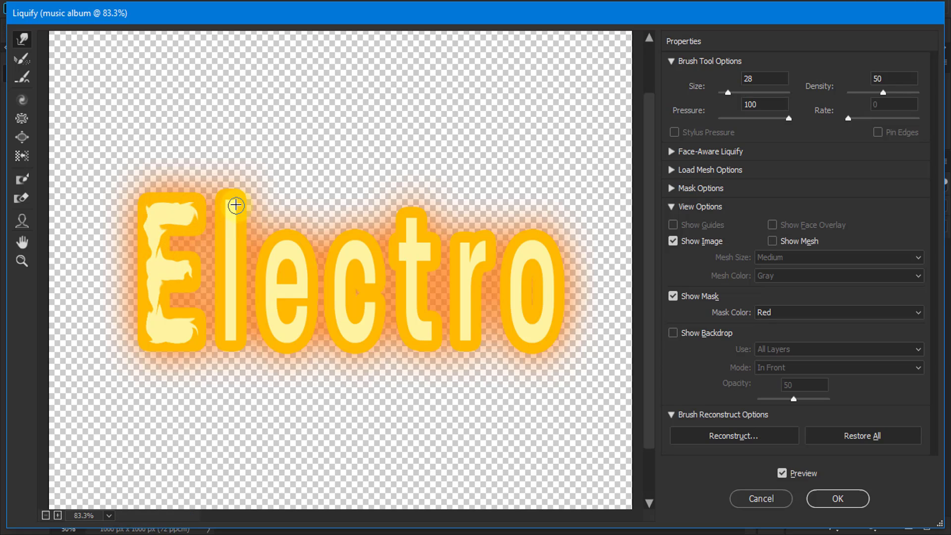
{"action": "left_click_drag", "start_coordinate": [236, 295], "coordinate": [238, 322]}
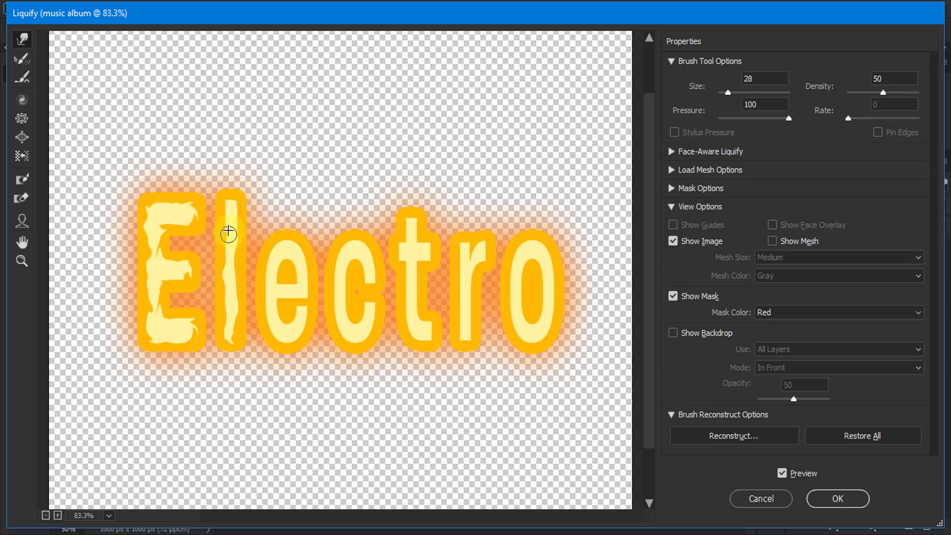
{"action": "mouse_move", "coordinate": [277, 250]}
{"action": "left_mouse_down"}
{"action": "mouse_move", "coordinate": [303, 273]}
{"action": "mouse_move", "coordinate": [371, 276]}
{"action": "mouse_move", "coordinate": [335, 272]}
{"action": "mouse_move", "coordinate": [365, 333]}
{"action": "mouse_move", "coordinate": [348, 307]}
{"action": "mouse_move", "coordinate": [418, 233]}
{"action": "mouse_move", "coordinate": [407, 269]}
{"action": "mouse_move", "coordinate": [427, 324]}
{"action": "mouse_move", "coordinate": [462, 248]}
{"action": "mouse_move", "coordinate": [471, 335]}
{"action": "mouse_move", "coordinate": [486, 246]}
{"action": "mouse_move", "coordinate": [510, 291]}
{"action": "mouse_move", "coordinate": [545, 323]}
{"action": "mouse_move", "coordinate": [530, 246]}
{"action": "mouse_move", "coordinate": [526, 317]}
{"action": "left_mouse_up"}
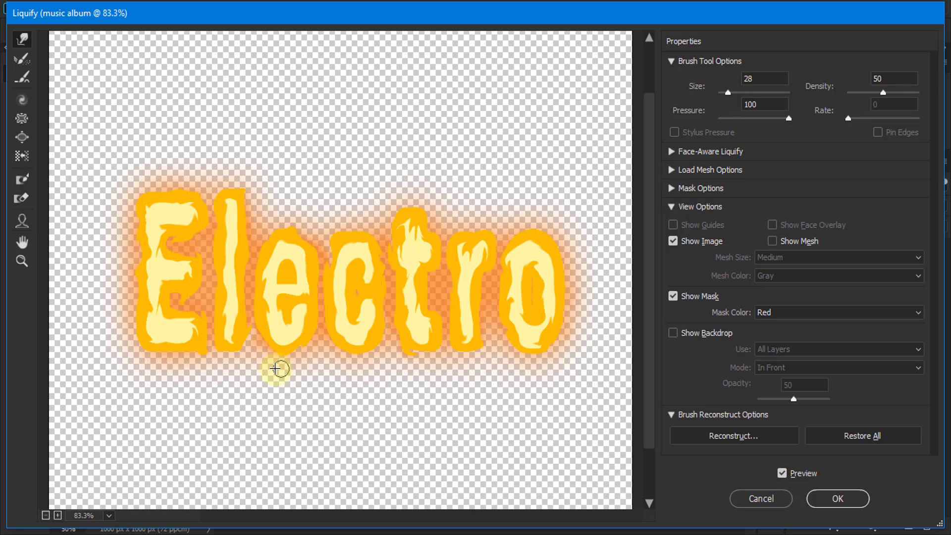
{"action": "left_click_drag", "start_coordinate": [209, 367], "coordinate": [222, 314]}
{"action": "left_click_drag", "start_coordinate": [275, 121], "coordinate": [286, 121]}
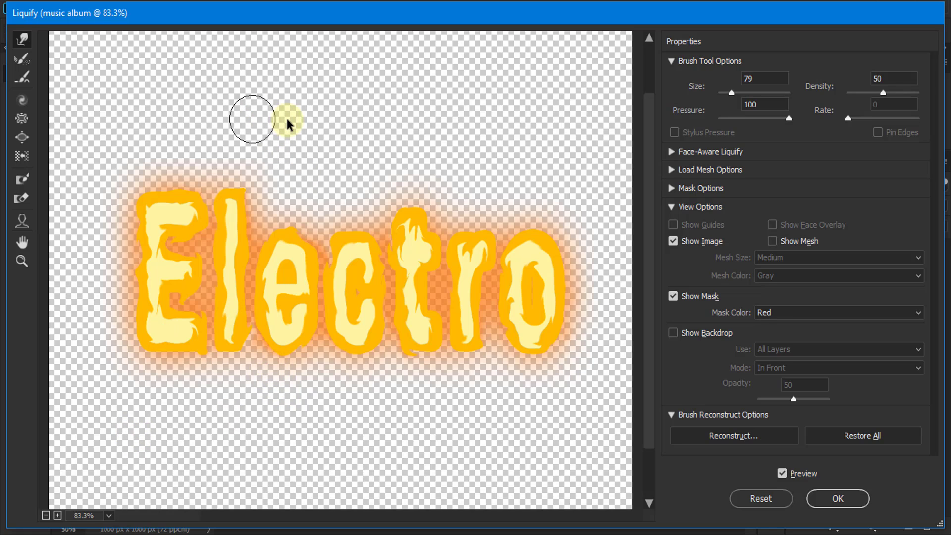
{"action": "mouse_move", "coordinate": [159, 365]}
{"action": "left_mouse_down"}
{"action": "mouse_move", "coordinate": [163, 337]}
{"action": "mouse_move", "coordinate": [149, 470]}
{"action": "left_mouse_up"}
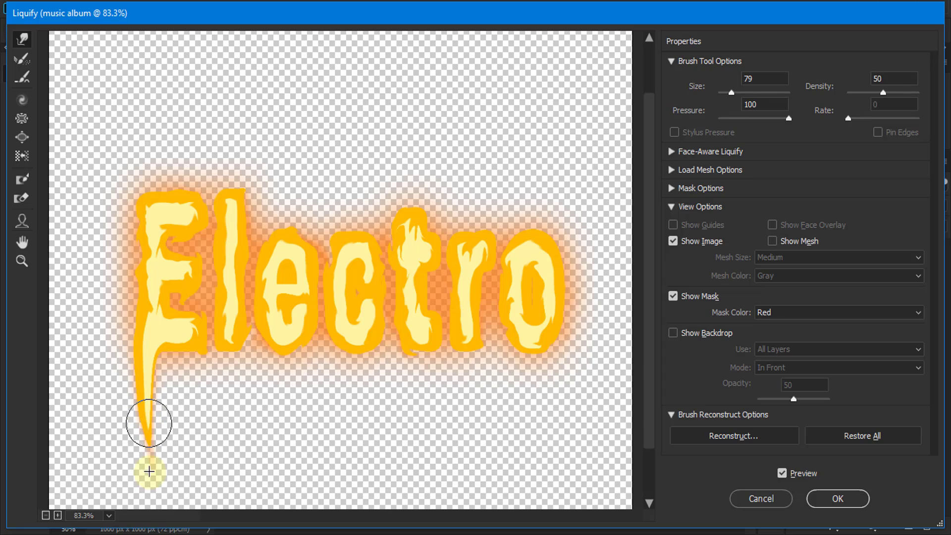
Step: Stretch the bottom of the o into a long, thick drip
{"action": "scroll", "coordinate": [384, 157], "scroll_direction": "down", "scroll_amount": 1}
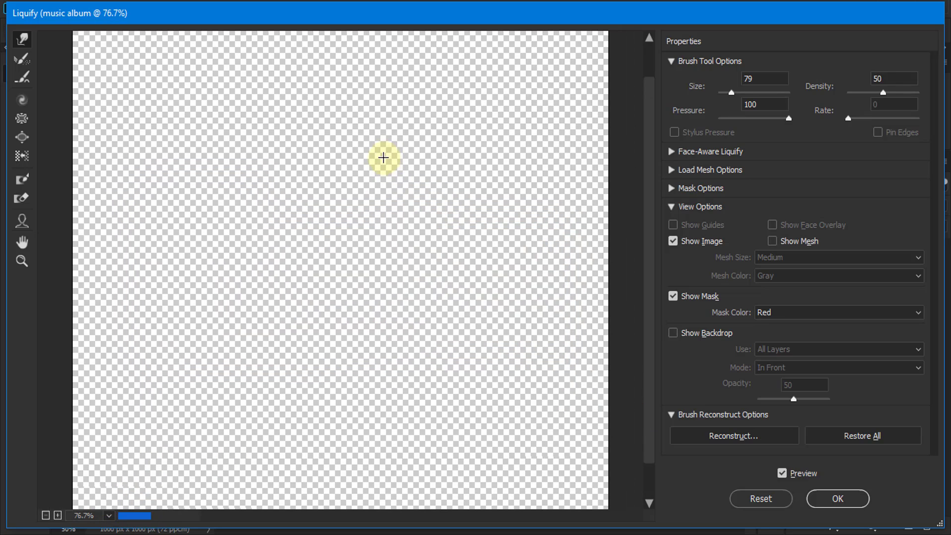
{"action": "left_click_drag", "start_coordinate": [535, 313], "coordinate": [503, 397]}
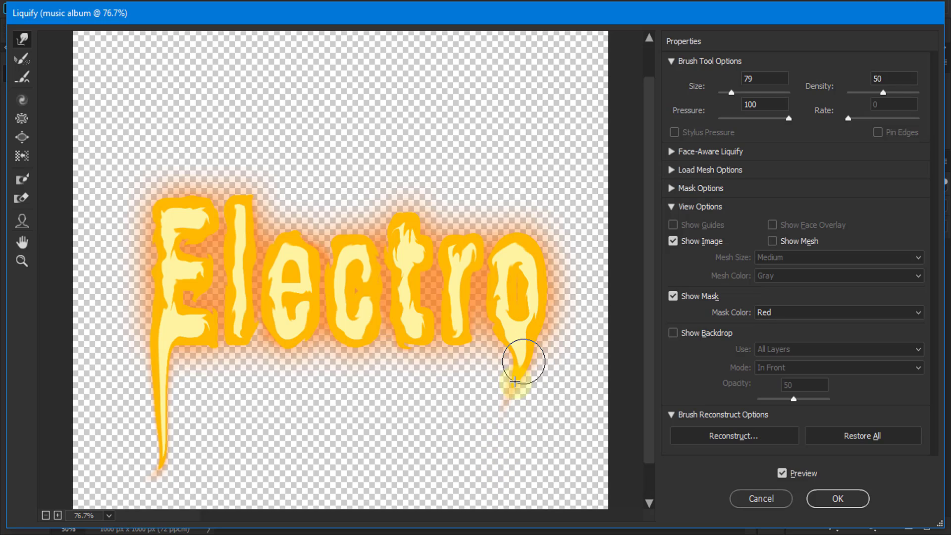
{"action": "left_click_drag", "start_coordinate": [520, 361], "coordinate": [516, 448]}
{"action": "left_click_drag", "start_coordinate": [514, 372], "coordinate": [499, 467]}
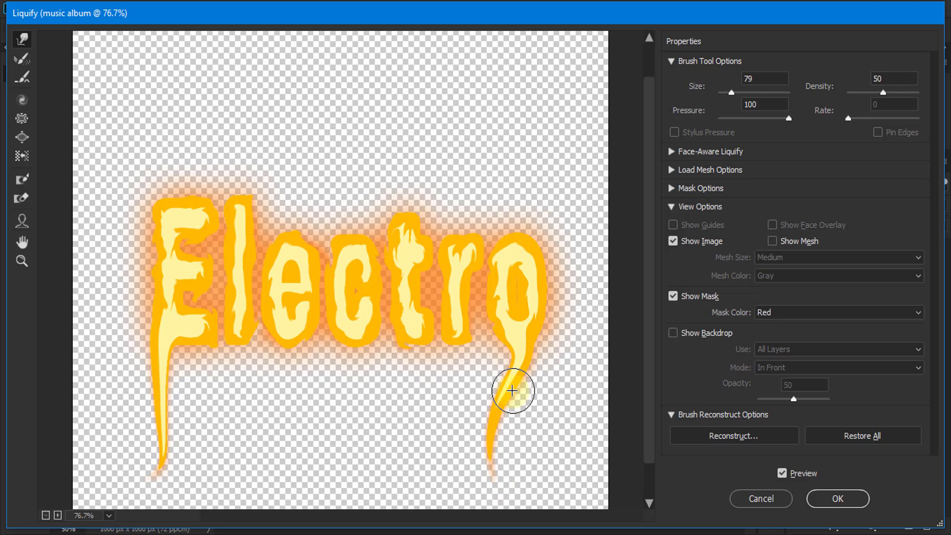
{"action": "left_click_drag", "start_coordinate": [509, 389], "coordinate": [501, 502]}
{"action": "left_click", "coordinate": [503, 402]}
{"action": "left_click_drag", "start_coordinate": [500, 479], "coordinate": [494, 511]}
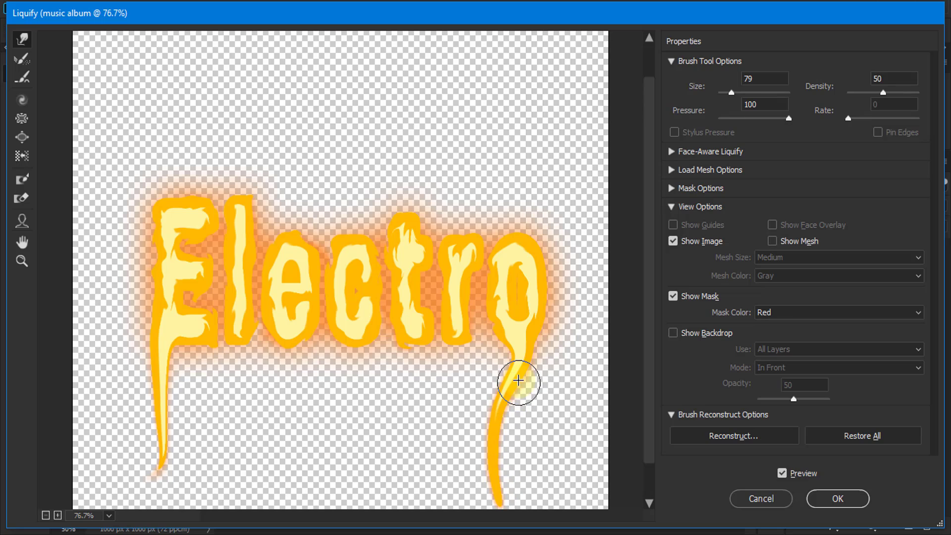
Step: Pull drips down from the r, t, c, e and l, then apply the Liquify warp
{"action": "scroll", "coordinate": [540, 410], "scroll_direction": "down", "scroll_amount": 2}
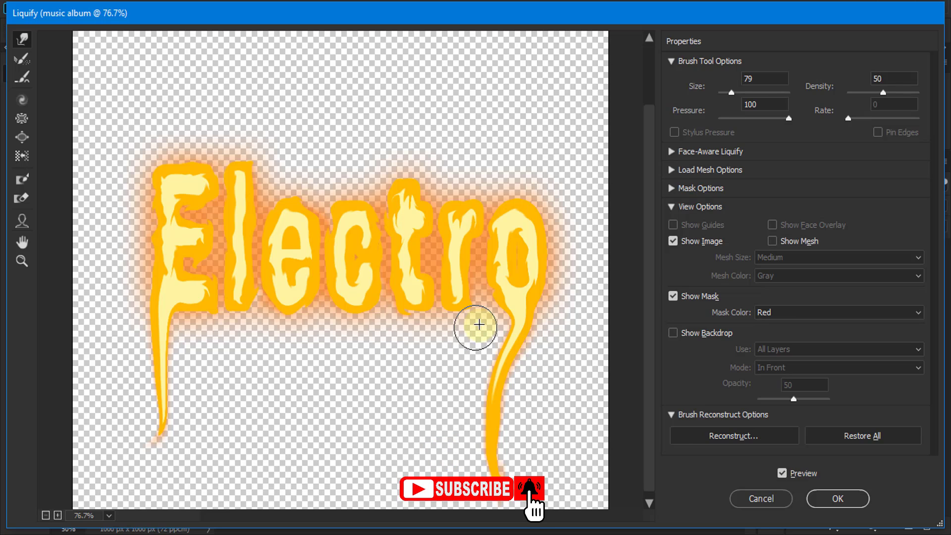
{"action": "left_click_drag", "start_coordinate": [453, 300], "coordinate": [441, 439]}
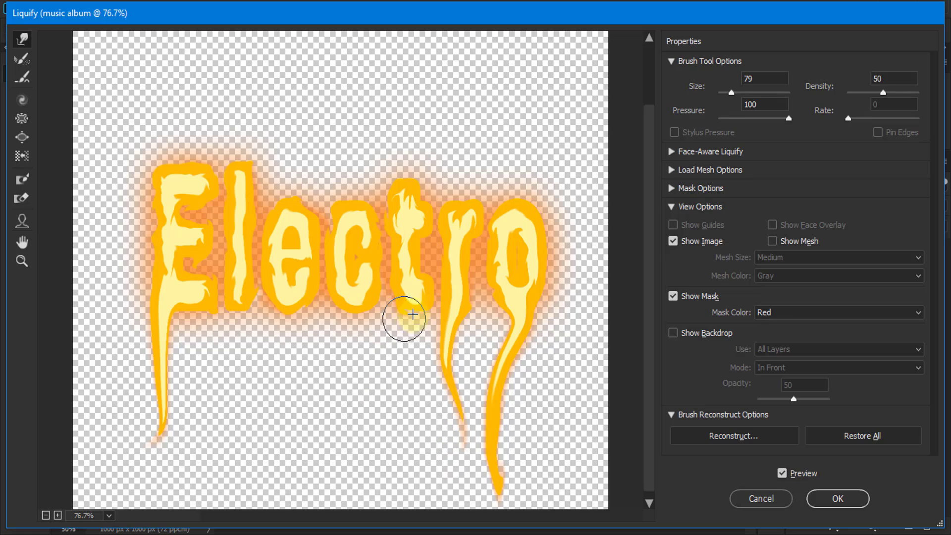
{"action": "left_click_drag", "start_coordinate": [411, 309], "coordinate": [391, 423]}
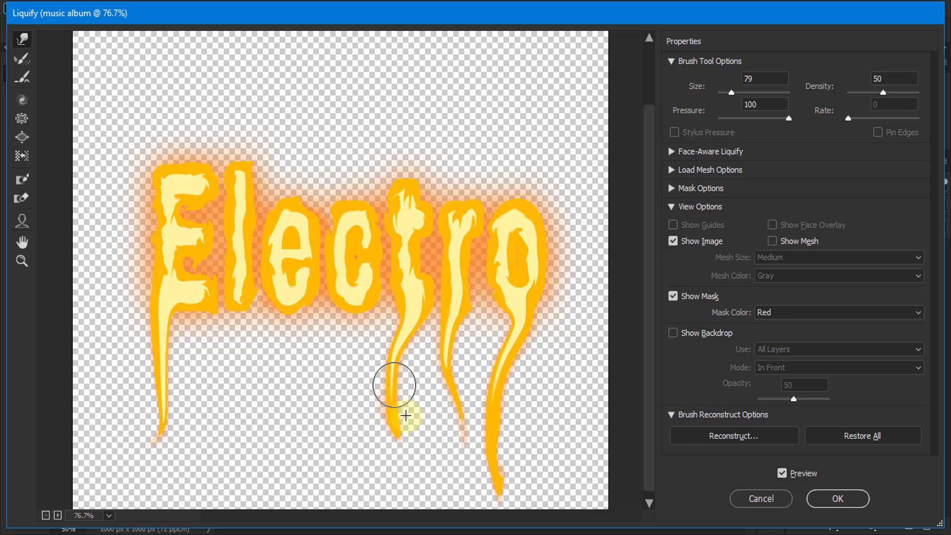
{"action": "mouse_move", "coordinate": [350, 297]}
{"action": "left_mouse_down"}
{"action": "mouse_move", "coordinate": [342, 346]}
{"action": "mouse_move", "coordinate": [349, 391]}
{"action": "left_mouse_up"}
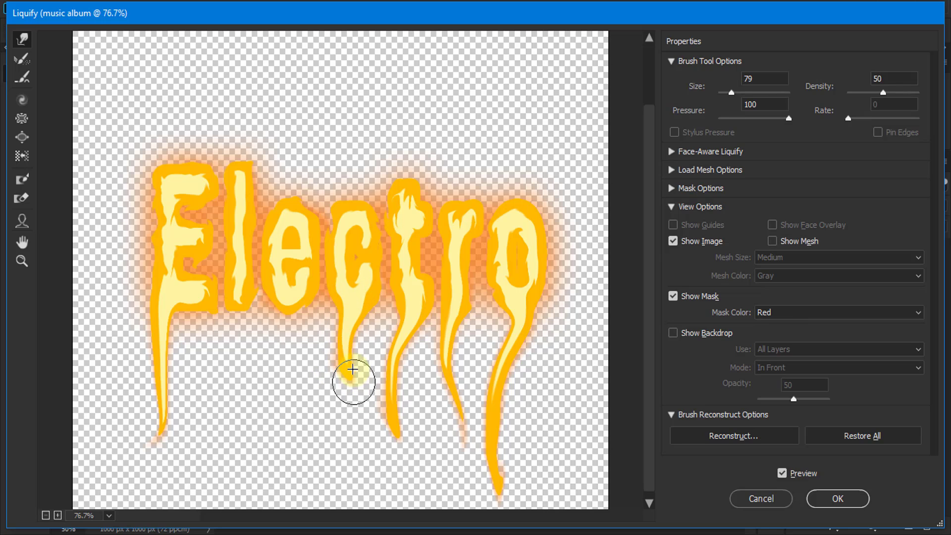
{"action": "left_click_drag", "start_coordinate": [286, 312], "coordinate": [302, 392]}
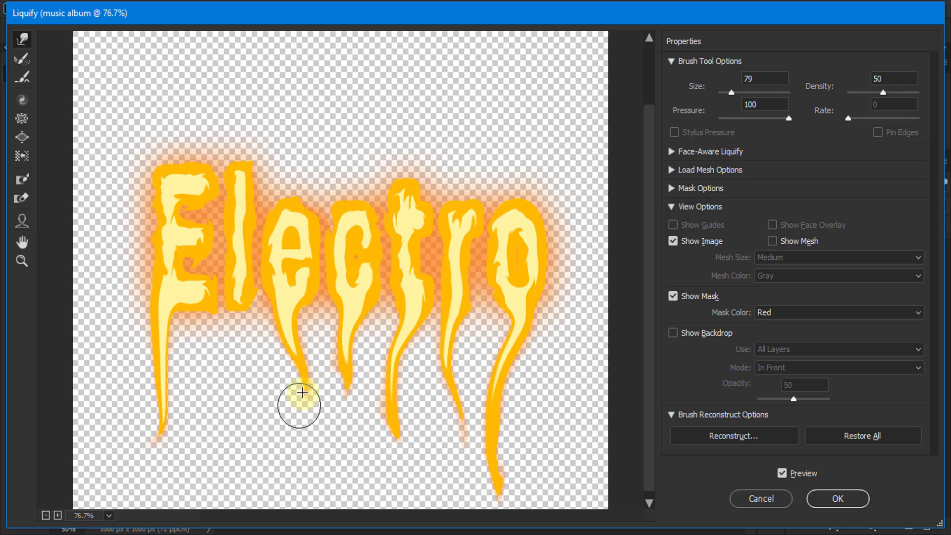
{"action": "left_click_drag", "start_coordinate": [293, 354], "coordinate": [282, 430]}
{"action": "left_click_drag", "start_coordinate": [291, 368], "coordinate": [290, 412]}
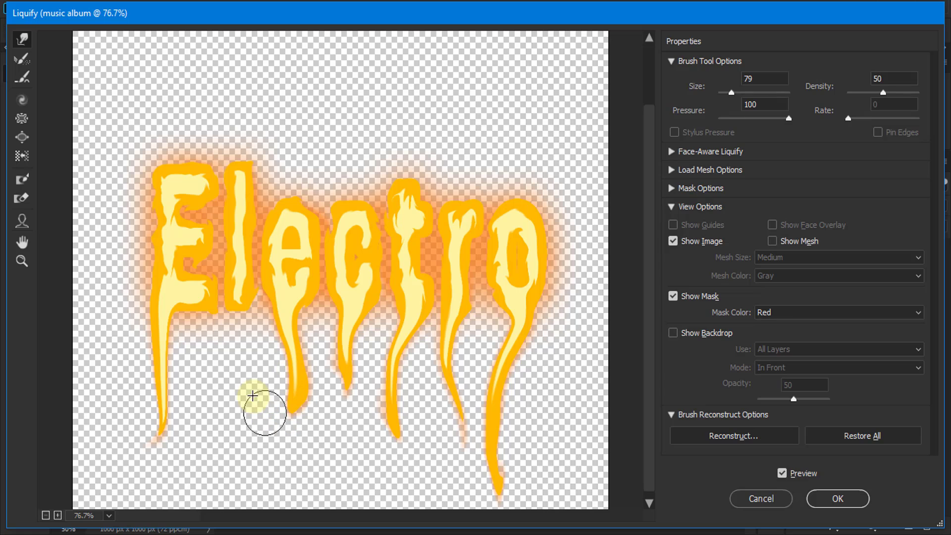
{"action": "left_click_drag", "start_coordinate": [240, 330], "coordinate": [211, 383]}
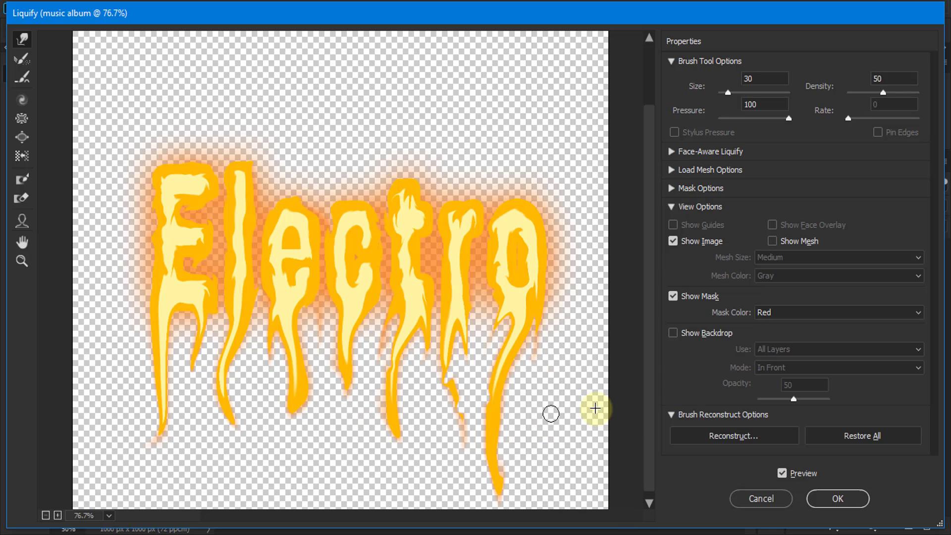
{"action": "left_click", "coordinate": [844, 498]}
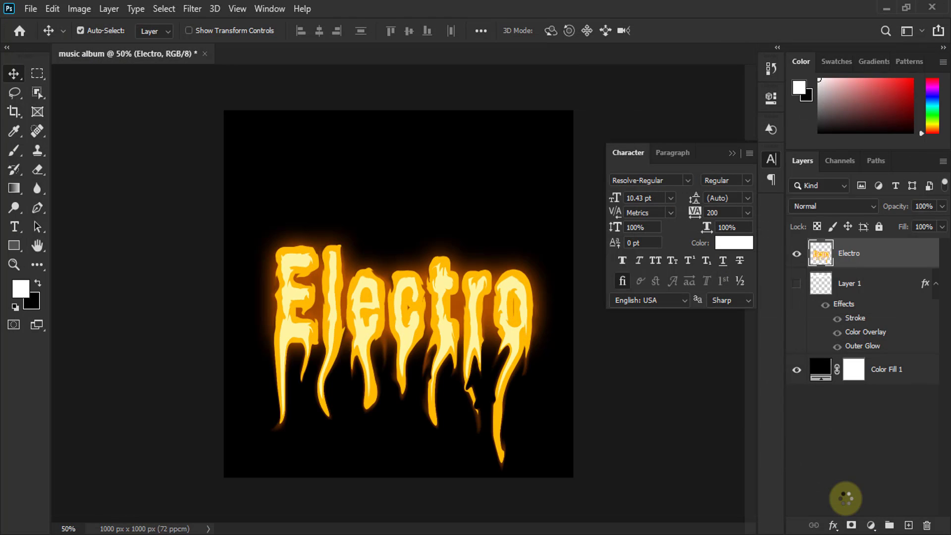
Step: Zoom in and out to inspect the dripping Electro text, then bring up the Filter menu
{"action": "scroll", "coordinate": [481, 416], "scroll_direction": "up", "scroll_amount": 1}
{"action": "scroll", "coordinate": [482, 420], "scroll_direction": "up", "scroll_amount": 1}
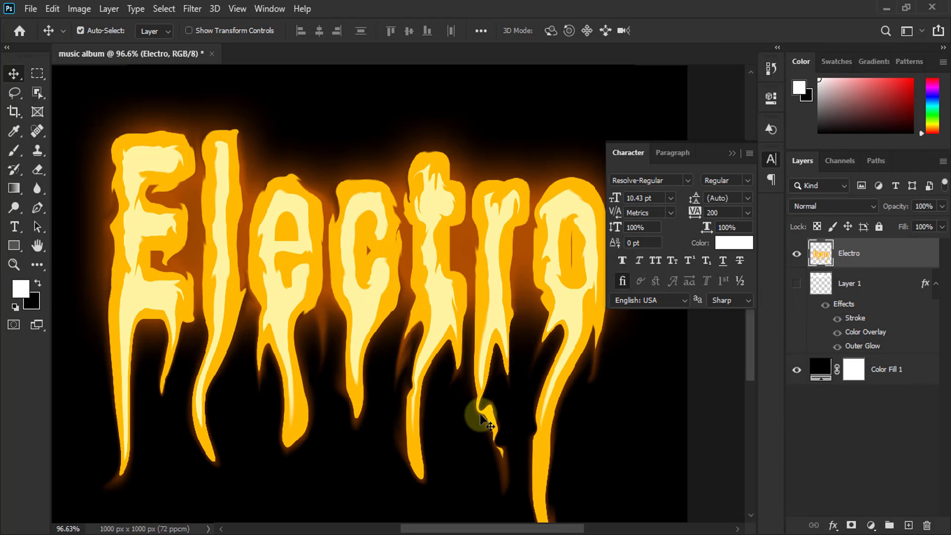
{"action": "scroll", "coordinate": [422, 368], "scroll_direction": "up", "scroll_amount": 1}
{"action": "scroll", "coordinate": [424, 333], "scroll_direction": "down", "scroll_amount": 1}
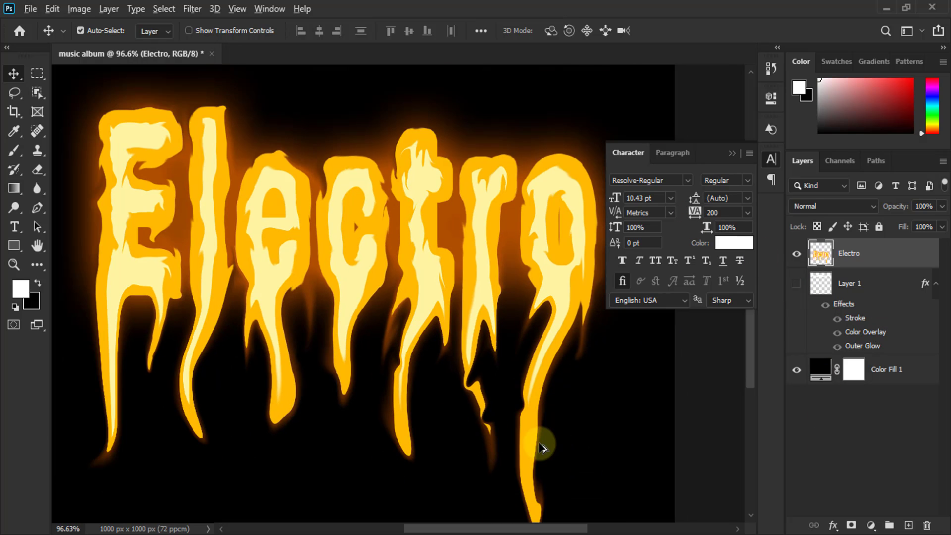
{"action": "scroll", "coordinate": [540, 445], "scroll_direction": "down", "scroll_amount": 1}
{"action": "scroll", "coordinate": [503, 411], "scroll_direction": "up", "scroll_amount": 2}
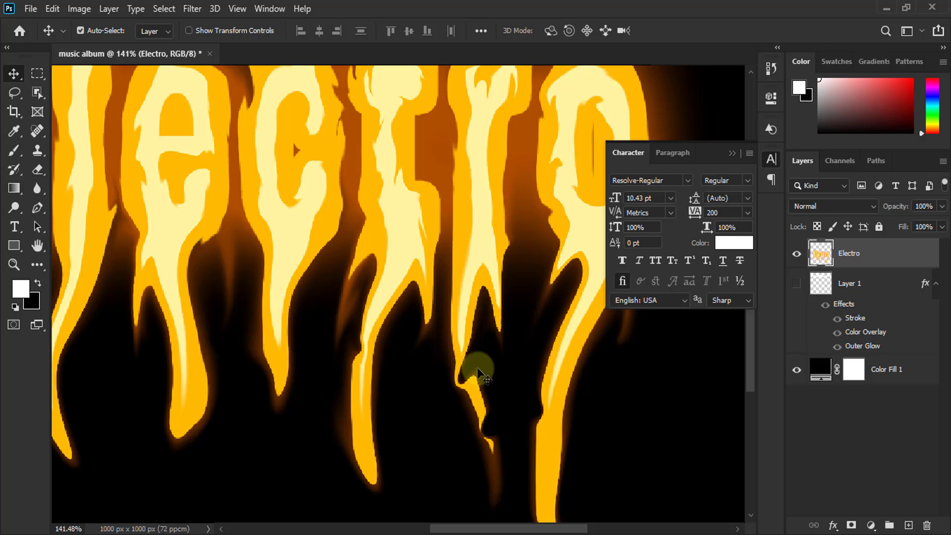
{"action": "scroll", "coordinate": [517, 403], "scroll_direction": "down", "scroll_amount": 1}
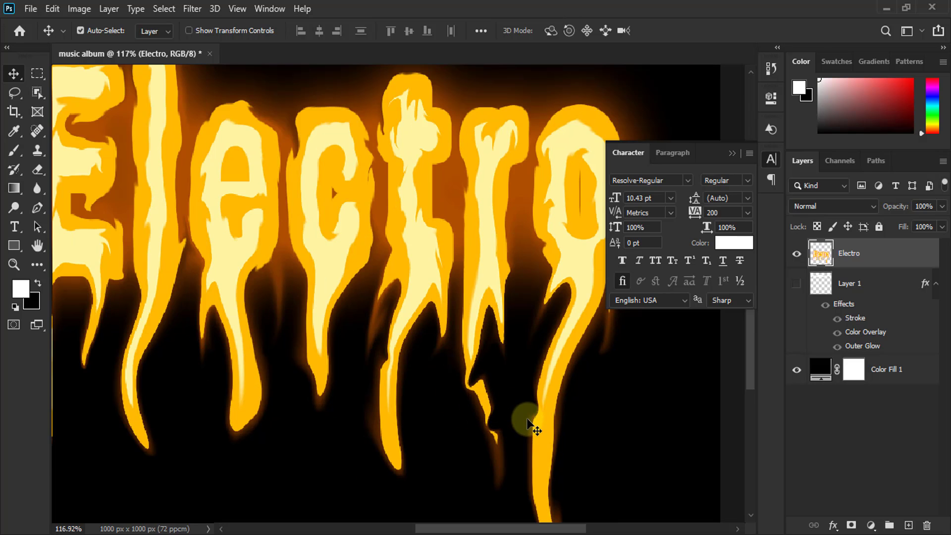
{"action": "left_click", "coordinate": [192, 8]}
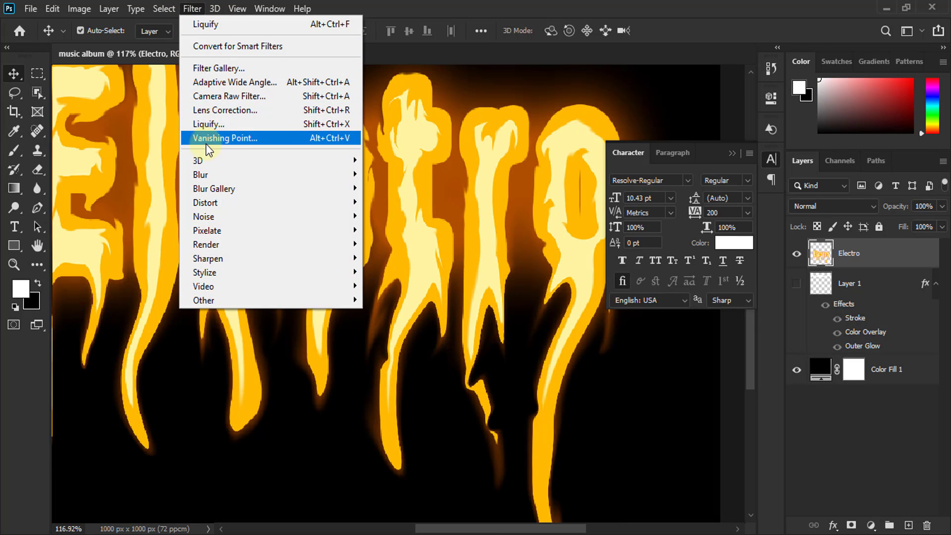
Step: Reopen Liquify and zoom in on the drips beneath the Electro letters
{"action": "left_click", "coordinate": [207, 124]}
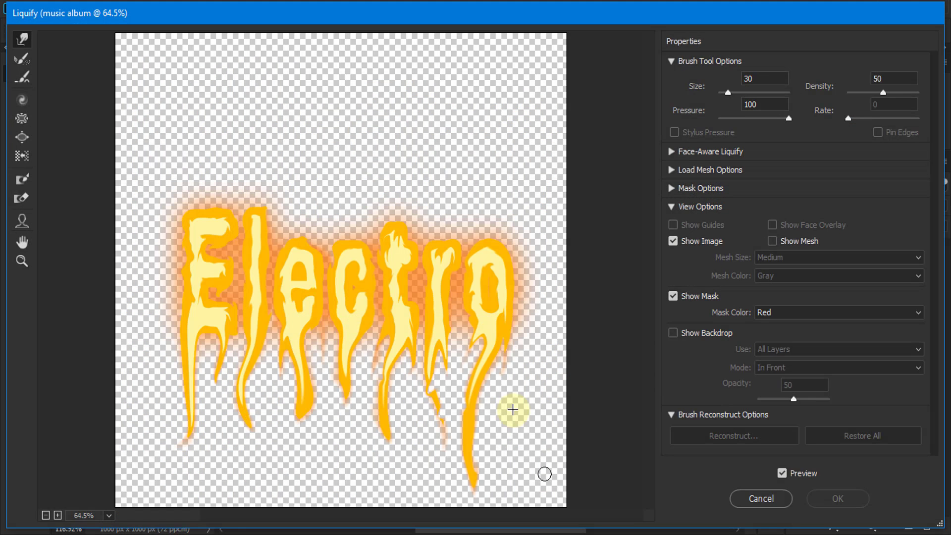
{"action": "scroll", "coordinate": [434, 411], "scroll_direction": "up", "scroll_amount": 1, "text": "alt"}
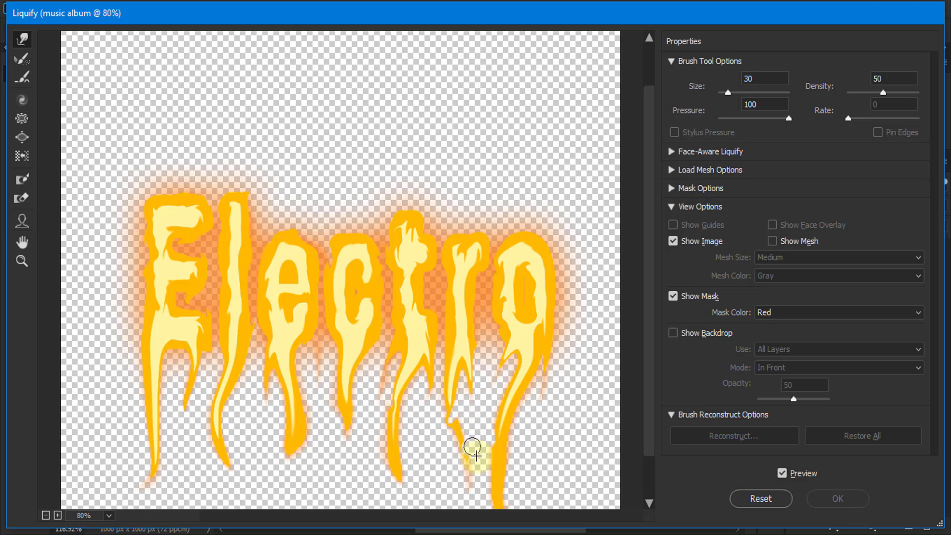
{"action": "scroll", "coordinate": [475, 449], "scroll_direction": "up", "scroll_amount": 1, "text": "alt"}
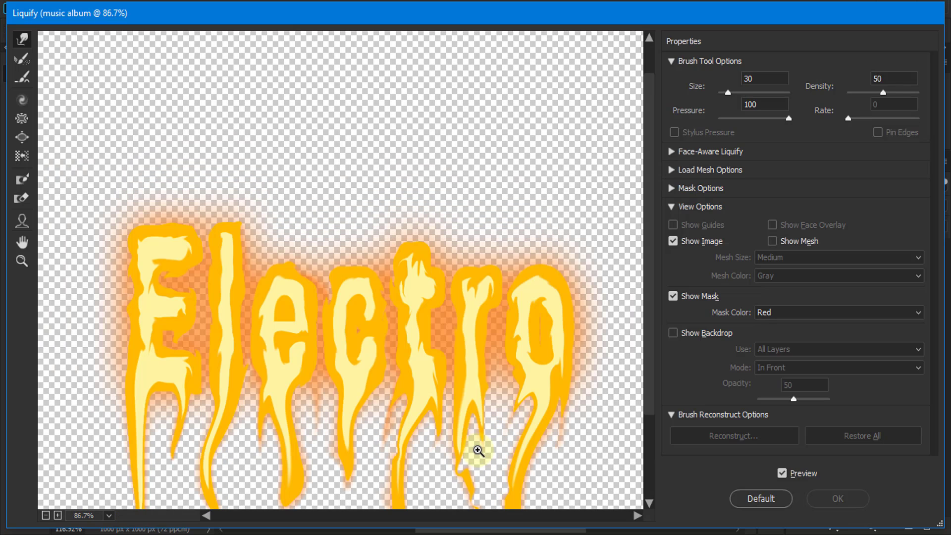
{"action": "left_click", "coordinate": [478, 450]}
{"action": "left_click", "coordinate": [478, 450]}
{"action": "left_click_drag", "start_coordinate": [524, 419], "coordinate": [295, 75]}
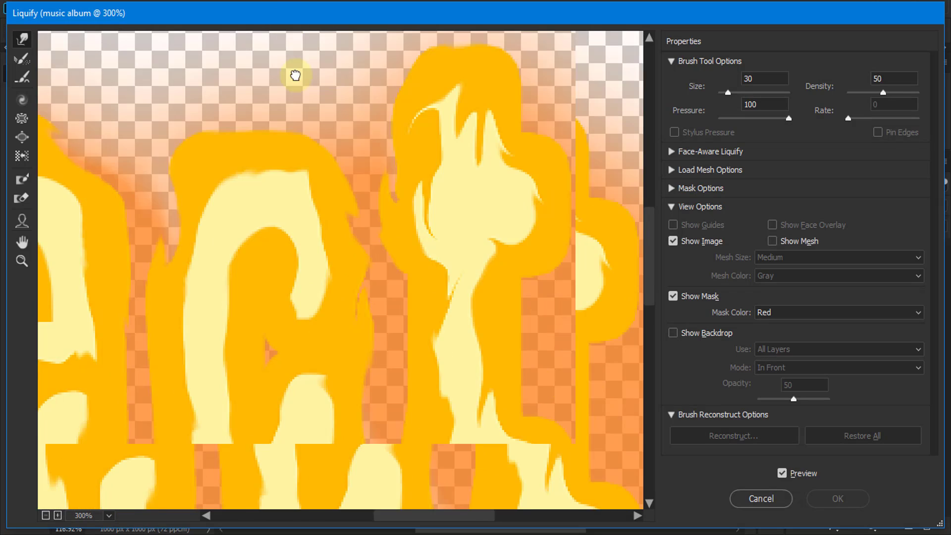
{"action": "left_click_drag", "start_coordinate": [410, 403], "coordinate": [532, 177]}
{"action": "left_click_drag", "start_coordinate": [486, 424], "coordinate": [228, 297]}
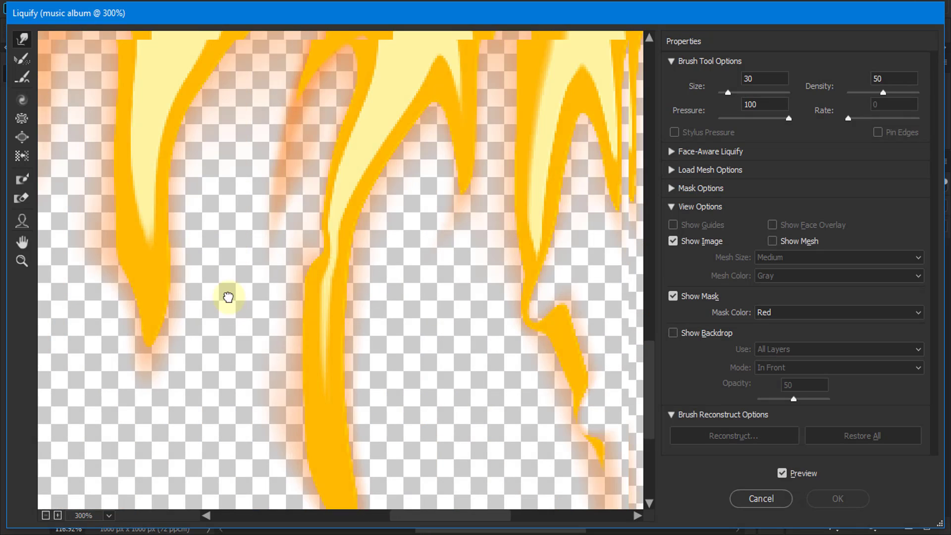
{"action": "left_click_drag", "start_coordinate": [410, 366], "coordinate": [213, 281]}
Step: Stretch the central drip further down, reshape the left drip's kink, and apply the warp
{"action": "mouse_move", "coordinate": [322, 188]}
{"action": "left_mouse_down"}
{"action": "mouse_move", "coordinate": [339, 157]}
{"action": "mouse_move", "coordinate": [380, 392]}
{"action": "mouse_move", "coordinate": [379, 470]}
{"action": "left_mouse_up"}
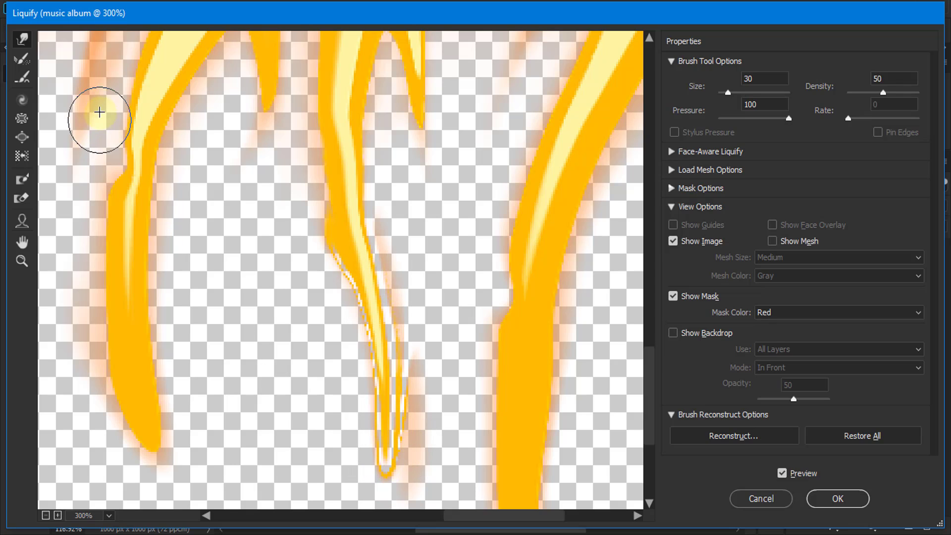
{"action": "mouse_move", "coordinate": [95, 116]}
{"action": "left_mouse_down"}
{"action": "mouse_move", "coordinate": [134, 111]}
{"action": "mouse_move", "coordinate": [120, 192]}
{"action": "left_mouse_up"}
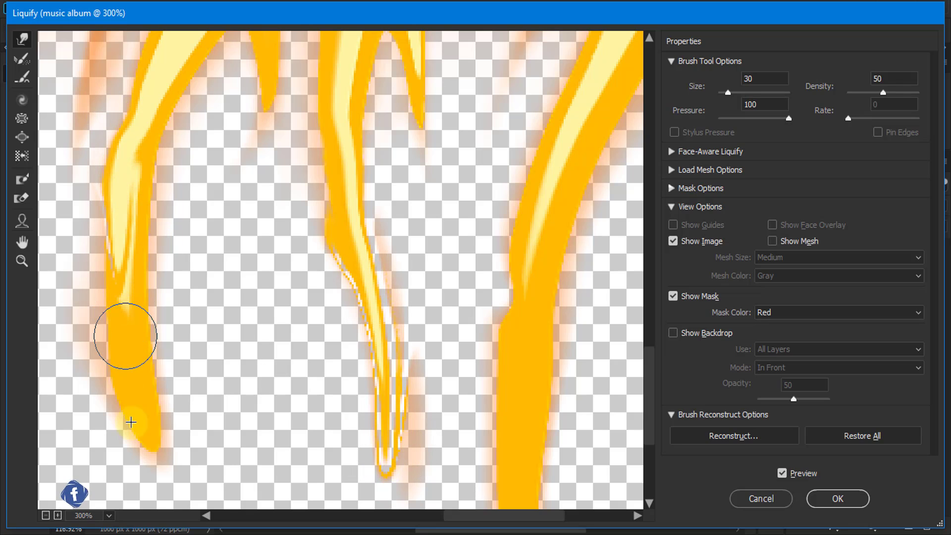
{"action": "scroll", "coordinate": [456, 382], "scroll_direction": "down", "scroll_amount": 2}
{"action": "scroll", "coordinate": [556, 398], "scroll_direction": "down", "scroll_amount": 2}
{"action": "scroll", "coordinate": [556, 398], "scroll_direction": "down", "scroll_amount": 2}
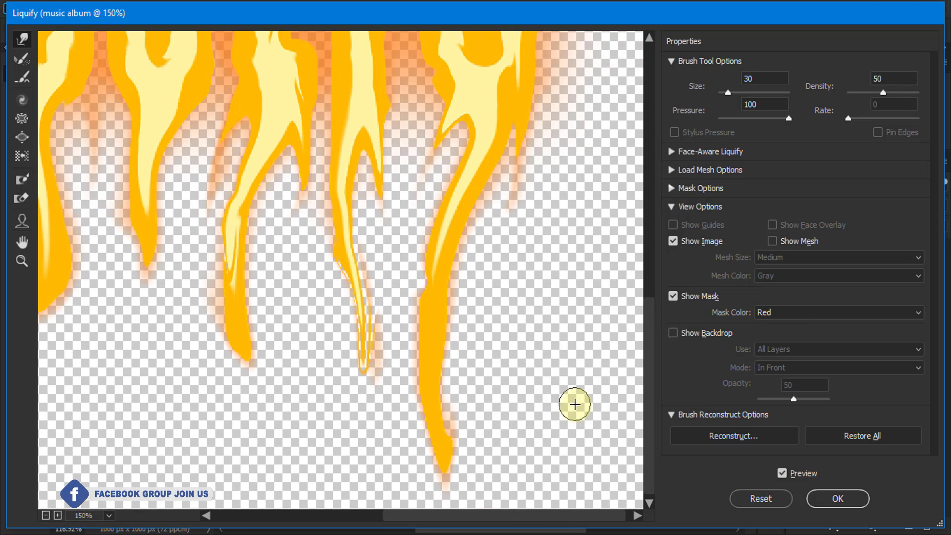
{"action": "scroll", "coordinate": [569, 403], "scroll_direction": "down", "scroll_amount": 2}
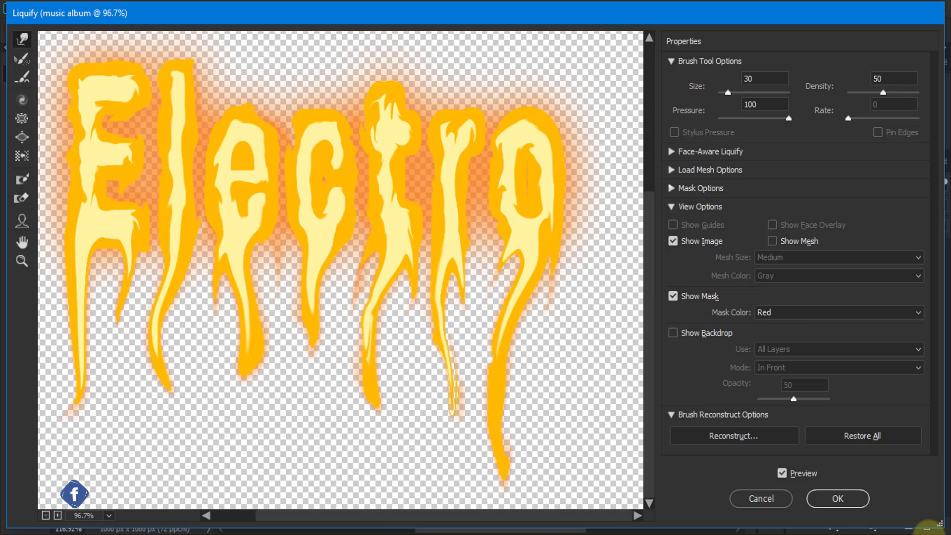
{"action": "left_click", "coordinate": [837, 498]}
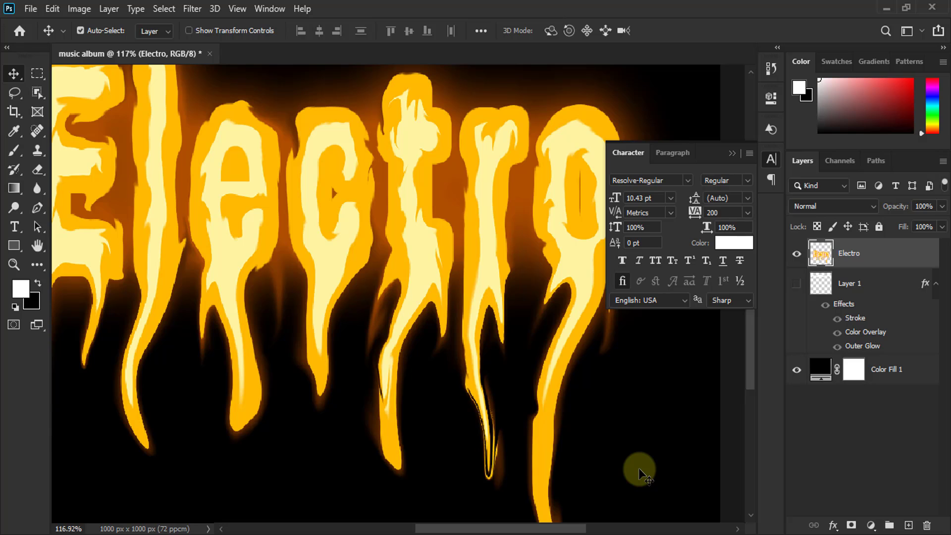
Step: Scale the Electro text to about 89% by 85% and nudge it slightly right
{"action": "scroll", "coordinate": [452, 244], "scroll_direction": "down", "scroll_amount": 2}
{"action": "scroll", "coordinate": [456, 233], "scroll_direction": "down", "scroll_amount": 2}
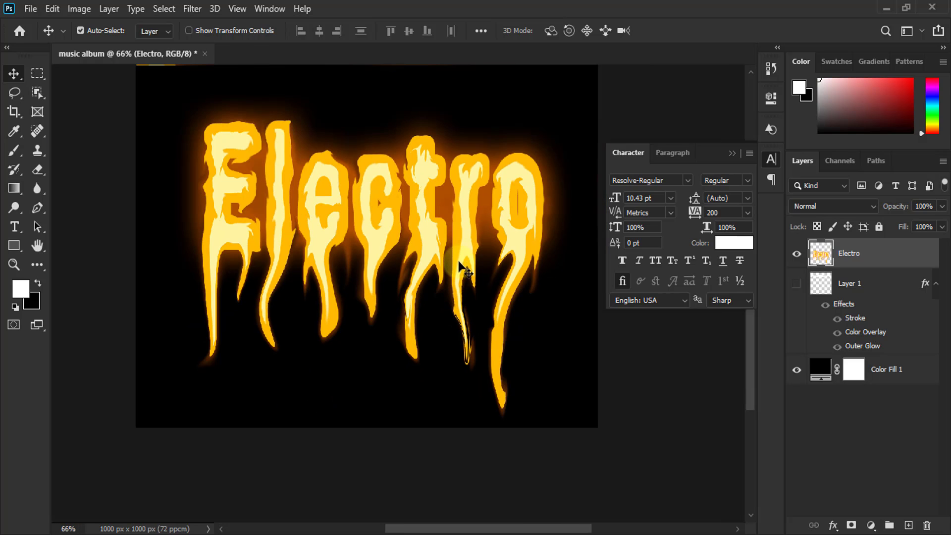
{"action": "scroll", "coordinate": [391, 314], "scroll_direction": "down", "scroll_amount": 1}
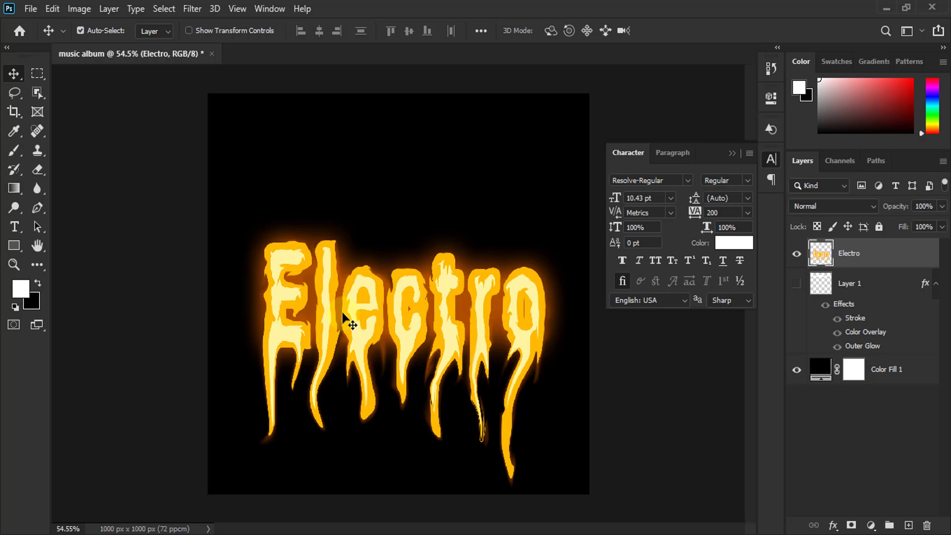
{"action": "key", "text": "ctrl+t"}
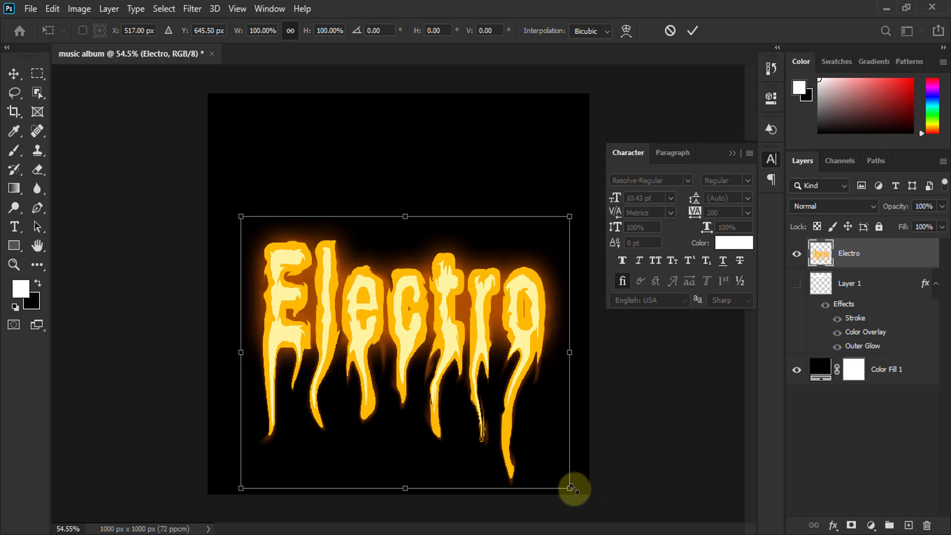
{"action": "left_click_drag", "start_coordinate": [571, 488], "coordinate": [532, 447]}
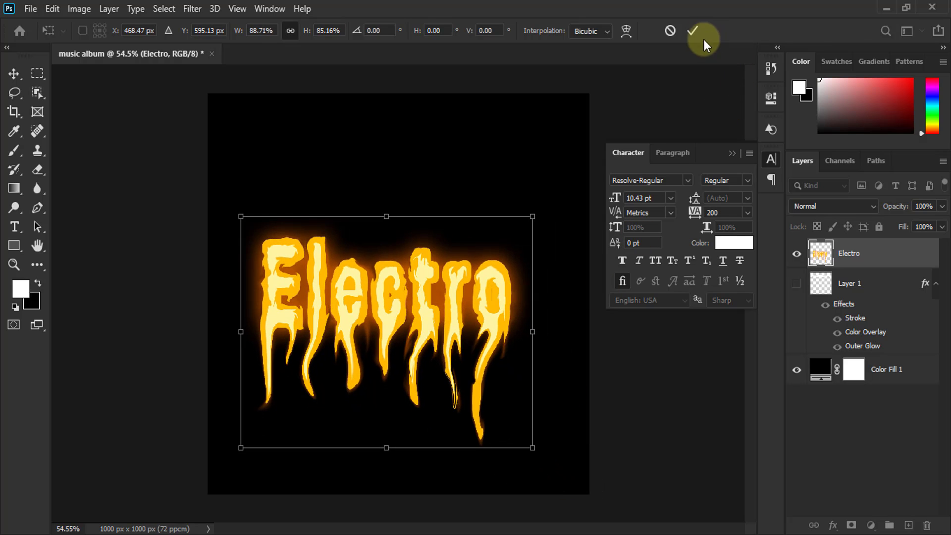
{"action": "left_click", "coordinate": [692, 31]}
{"action": "mouse_move", "coordinate": [385, 309]}
{"action": "left_mouse_down"}
{"action": "mouse_move", "coordinate": [402, 323]}
{"action": "mouse_move", "coordinate": [404, 314]}
{"action": "left_mouse_up"}
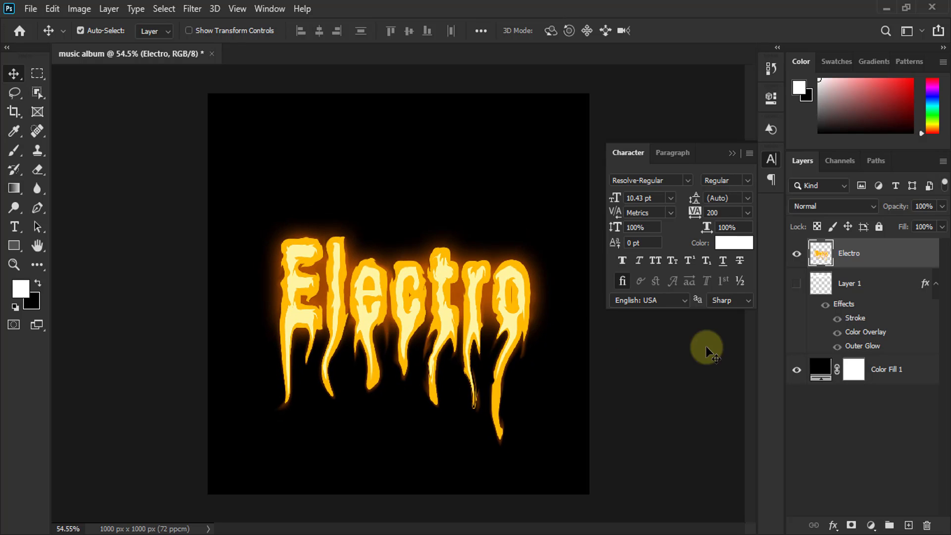
Step: Show the Layer 1 wave band, rasterize its layer style, and bring up the Filter menu
{"action": "left_click", "coordinate": [798, 285]}
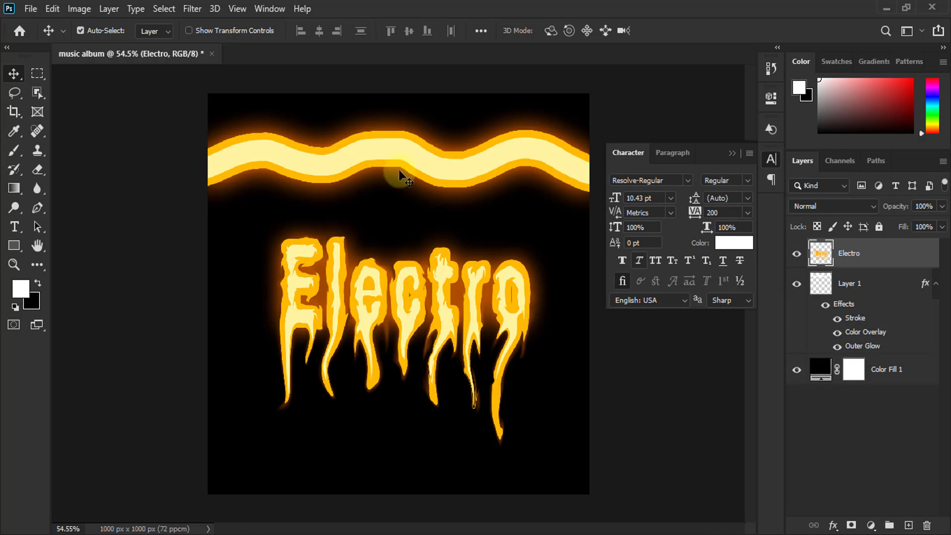
{"action": "left_click", "coordinate": [891, 286]}
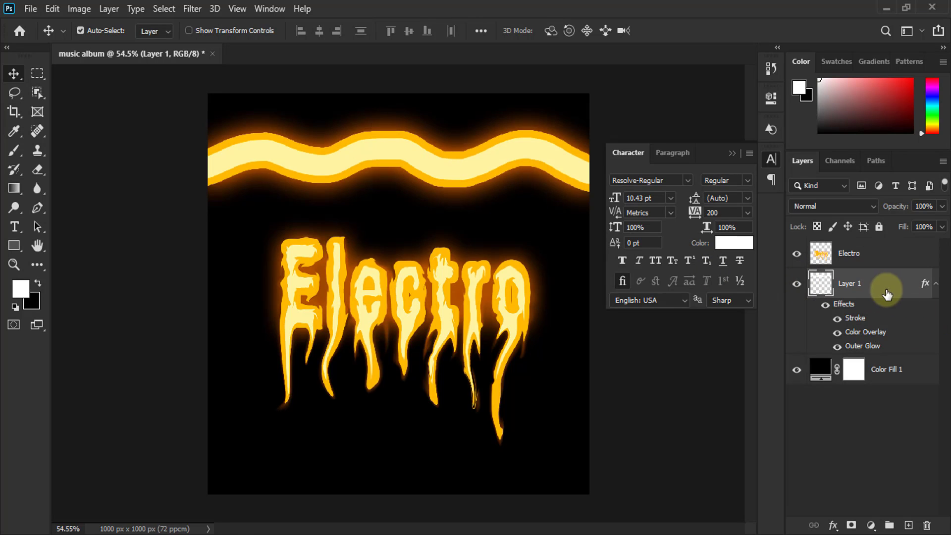
{"action": "right_click", "coordinate": [899, 286]}
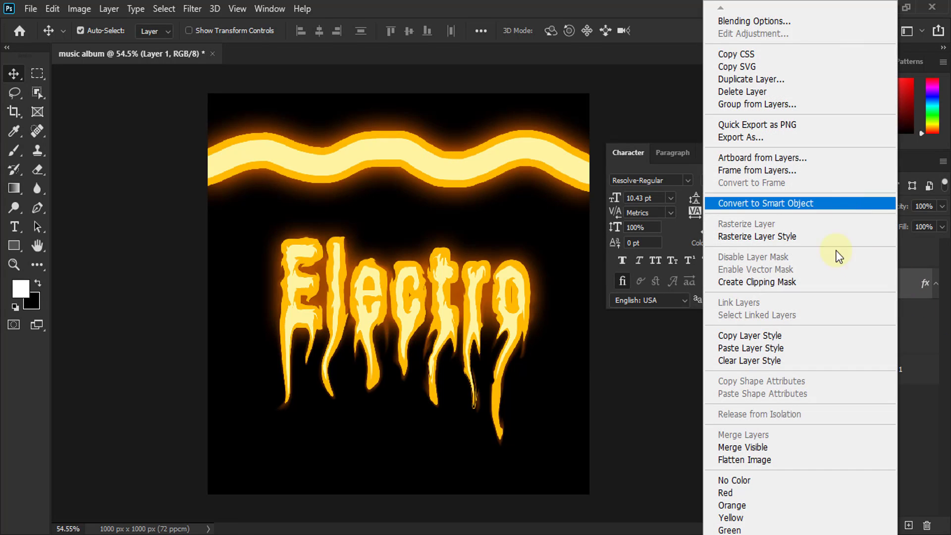
{"action": "left_click", "coordinate": [767, 242]}
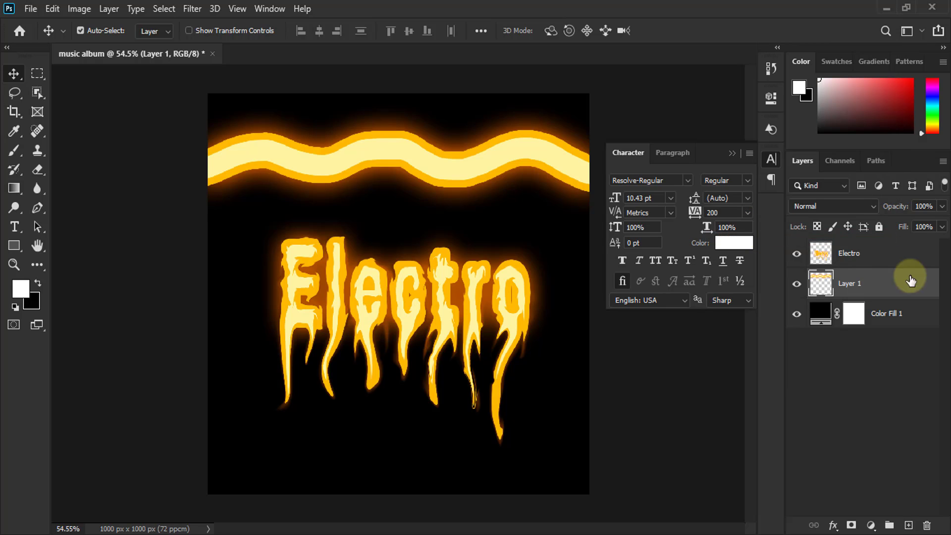
{"action": "left_click", "coordinate": [193, 9]}
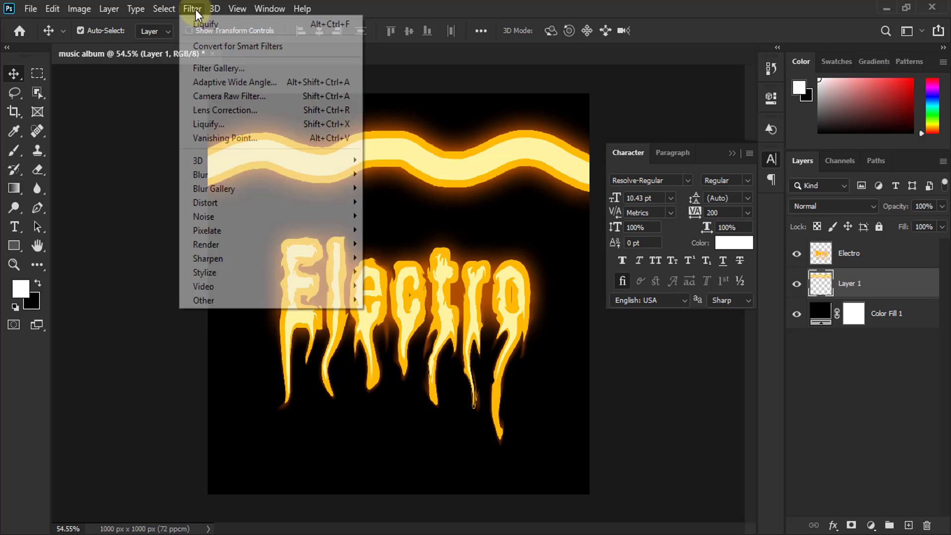
Step: In Liquify, enlarge the Forward Warp brush and pull the band's left end into a long tail
{"action": "left_click", "coordinate": [212, 123]}
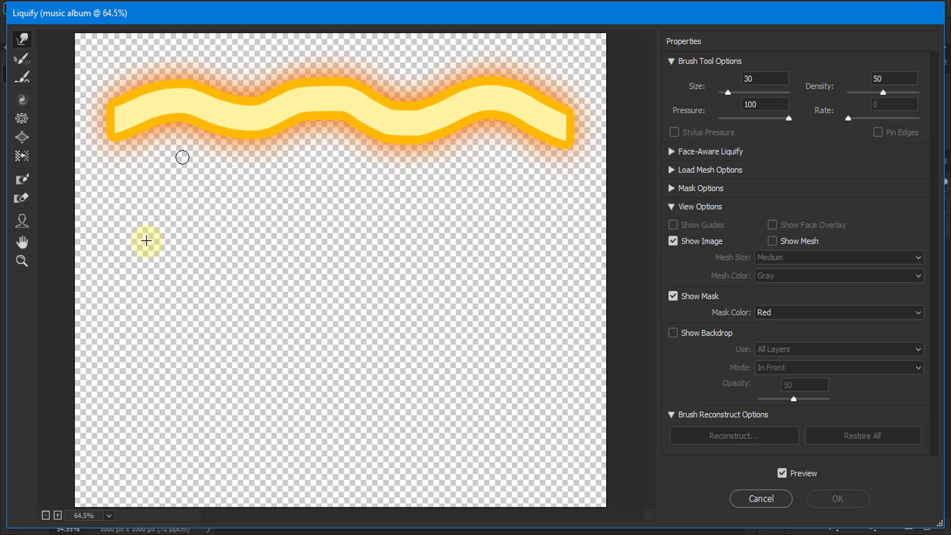
{"action": "mouse_move", "coordinate": [198, 204]}
{"action": "left_mouse_down"}
{"action": "mouse_move", "coordinate": [255, 201]}
{"action": "mouse_move", "coordinate": [157, 198]}
{"action": "mouse_move", "coordinate": [143, 173]}
{"action": "left_mouse_up"}
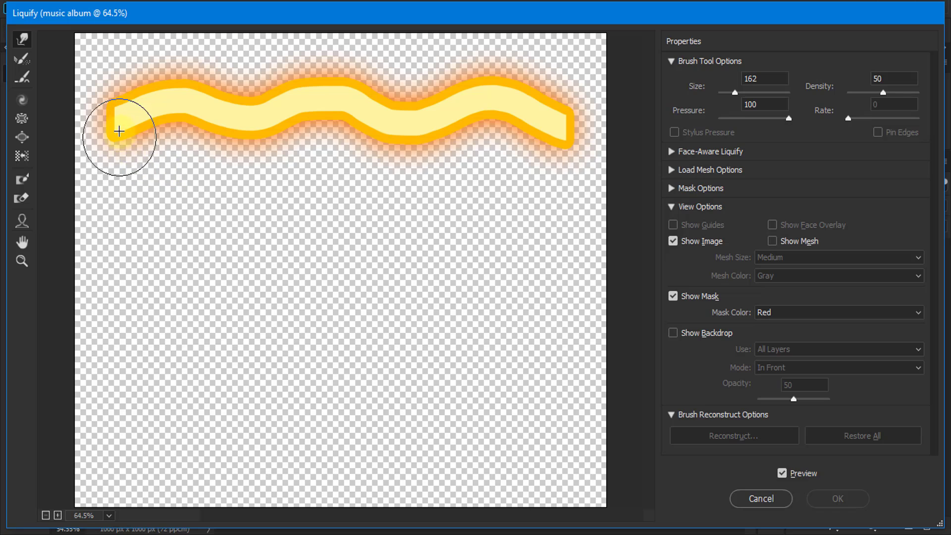
{"action": "mouse_move", "coordinate": [123, 119]}
{"action": "left_mouse_down"}
{"action": "mouse_move", "coordinate": [100, 336]}
{"action": "mouse_move", "coordinate": [108, 421]}
{"action": "left_mouse_up"}
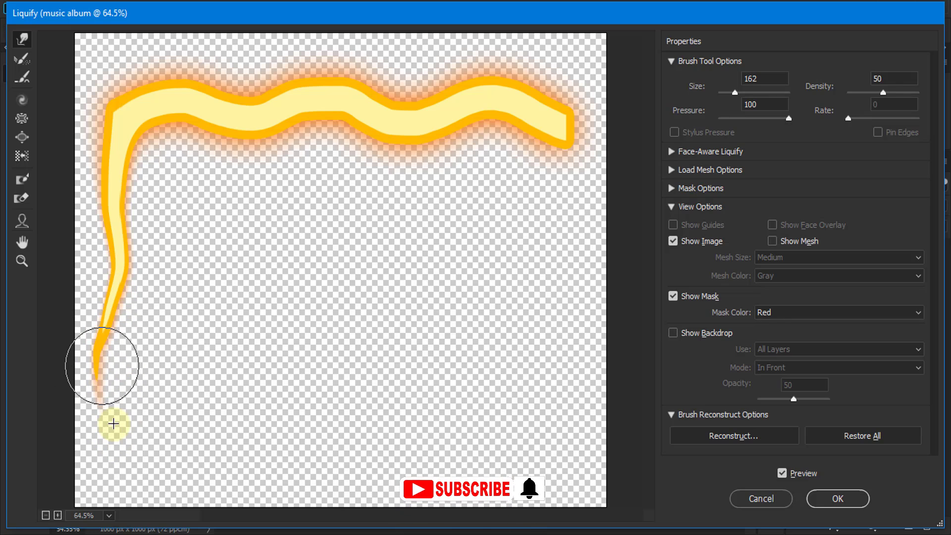
{"action": "left_click_drag", "start_coordinate": [102, 324], "coordinate": [128, 441]}
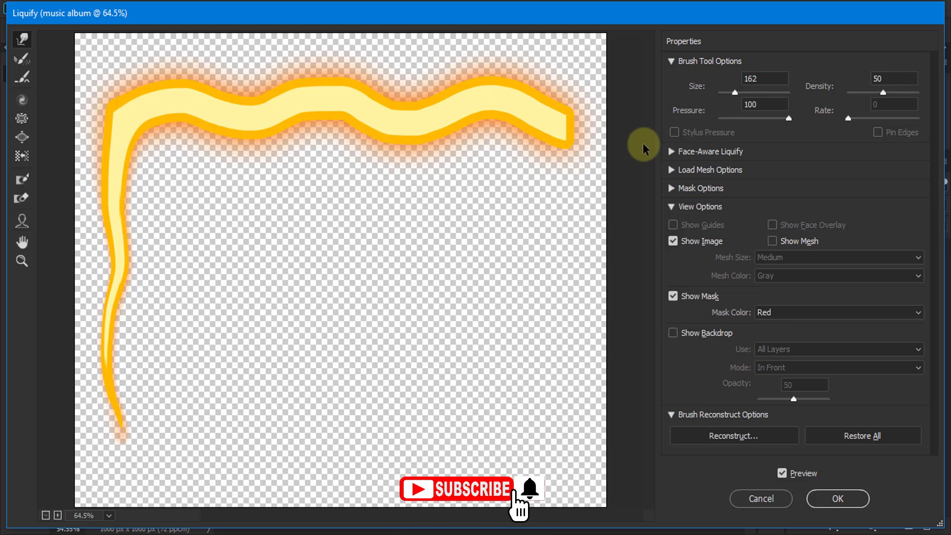
Step: Pull the band's right end down into a thin dripping strand
{"action": "mouse_move", "coordinate": [564, 120]}
{"action": "left_mouse_down"}
{"action": "mouse_move", "coordinate": [583, 277]}
{"action": "mouse_move", "coordinate": [542, 375]}
{"action": "left_mouse_up"}
{"action": "key", "text": "ctrl+z"}
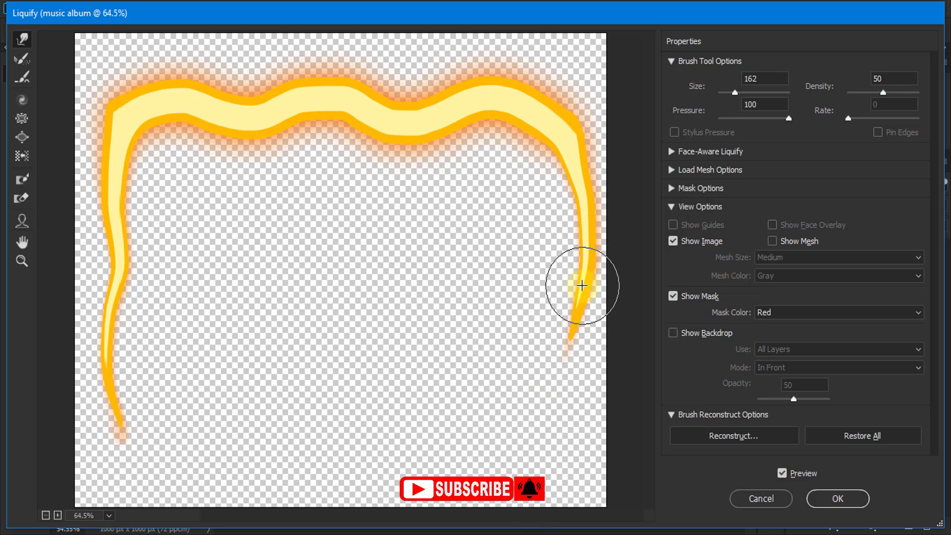
{"action": "left_click_drag", "start_coordinate": [580, 275], "coordinate": [543, 416]}
{"action": "left_click_drag", "start_coordinate": [573, 307], "coordinate": [548, 386]}
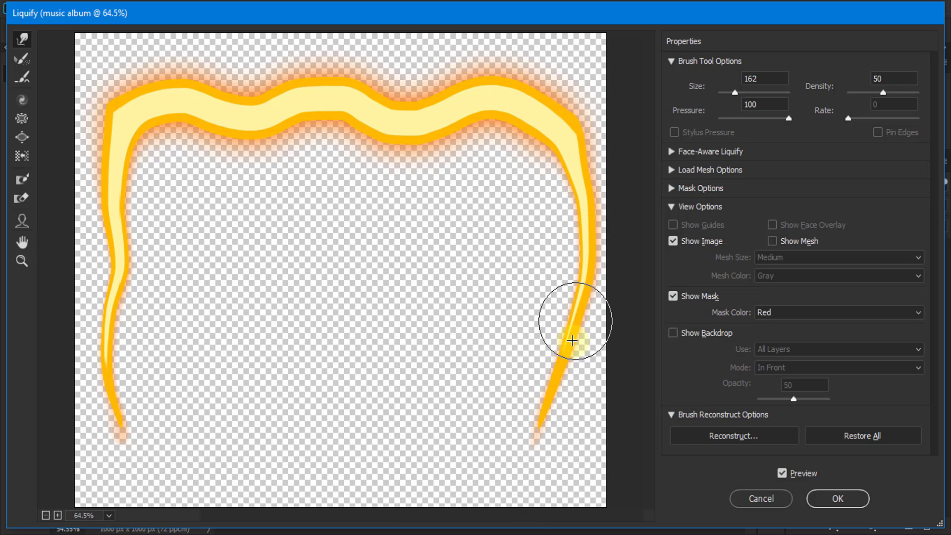
{"action": "left_click_drag", "start_coordinate": [572, 335], "coordinate": [562, 418]}
{"action": "left_click_drag", "start_coordinate": [576, 315], "coordinate": [556, 463]}
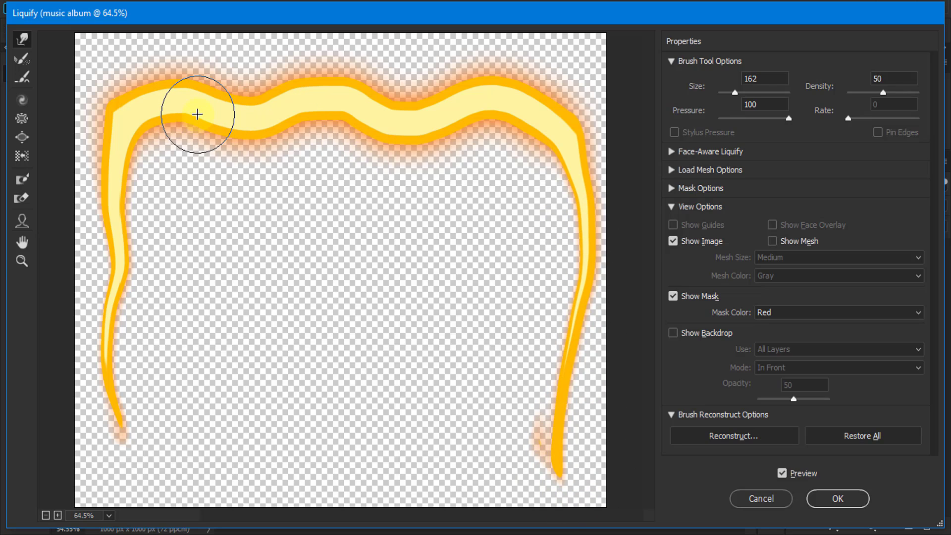
Step: Pull several more drips down from the band's left side, middle and right
{"action": "left_click_drag", "start_coordinate": [198, 113], "coordinate": [230, 244]}
{"action": "left_click_drag", "start_coordinate": [223, 185], "coordinate": [223, 244]}
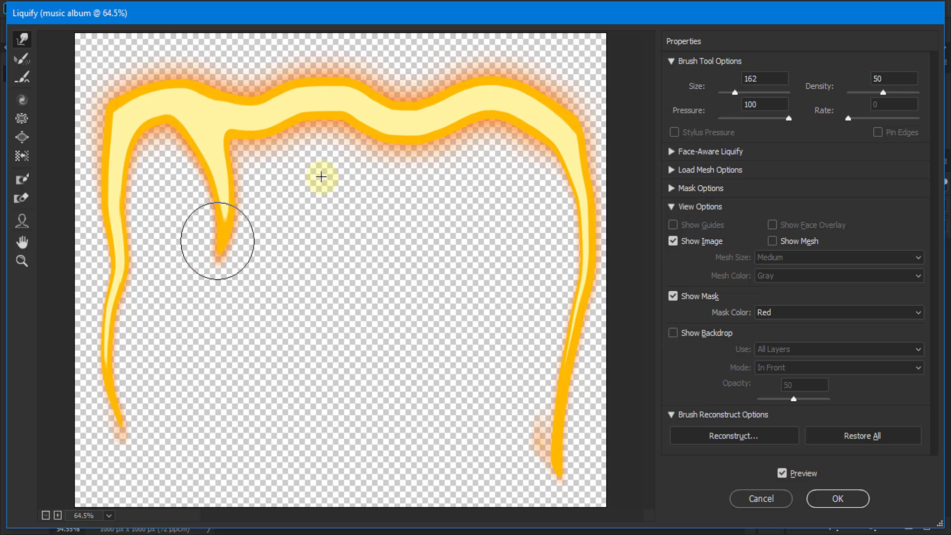
{"action": "left_click_drag", "start_coordinate": [400, 125], "coordinate": [413, 302]}
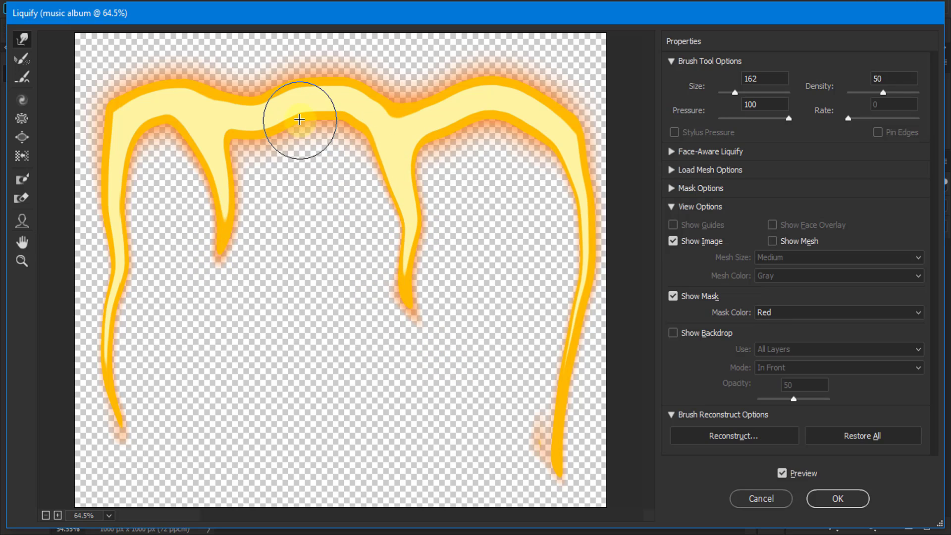
{"action": "key", "text": "alt"}
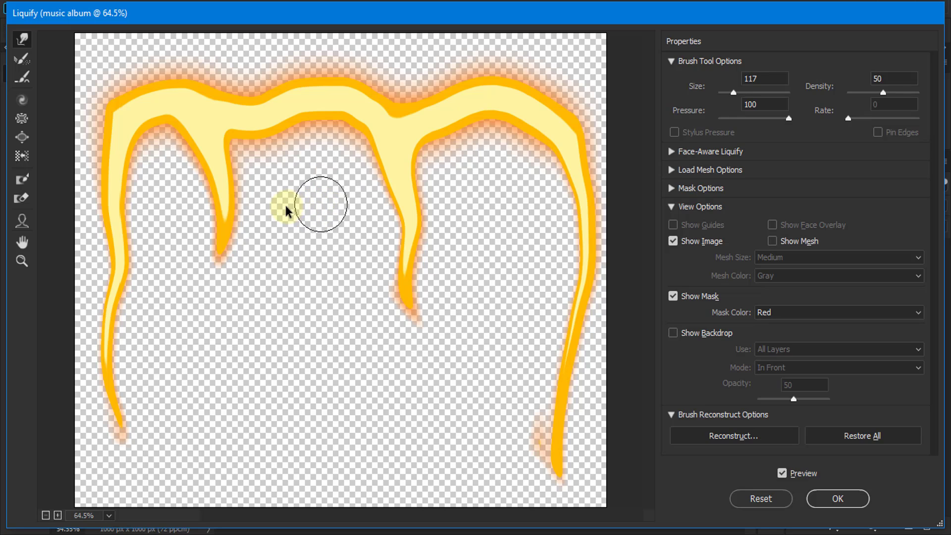
{"action": "left_click_drag", "start_coordinate": [320, 121], "coordinate": [304, 201]}
{"action": "left_click_drag", "start_coordinate": [517, 132], "coordinate": [510, 270]}
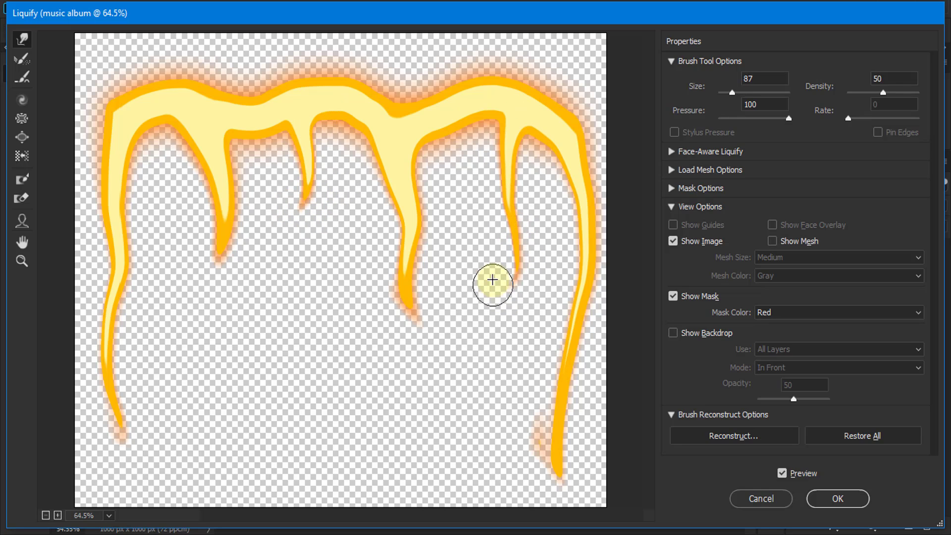
{"action": "left_click_drag", "start_coordinate": [230, 214], "coordinate": [198, 307]}
{"action": "left_click_drag", "start_coordinate": [406, 257], "coordinate": [431, 342]}
{"action": "mouse_move", "coordinate": [458, 119]}
{"action": "left_mouse_down"}
{"action": "mouse_move", "coordinate": [463, 188]}
{"action": "mouse_move", "coordinate": [452, 191]}
{"action": "mouse_move", "coordinate": [448, 229]}
{"action": "left_mouse_up"}
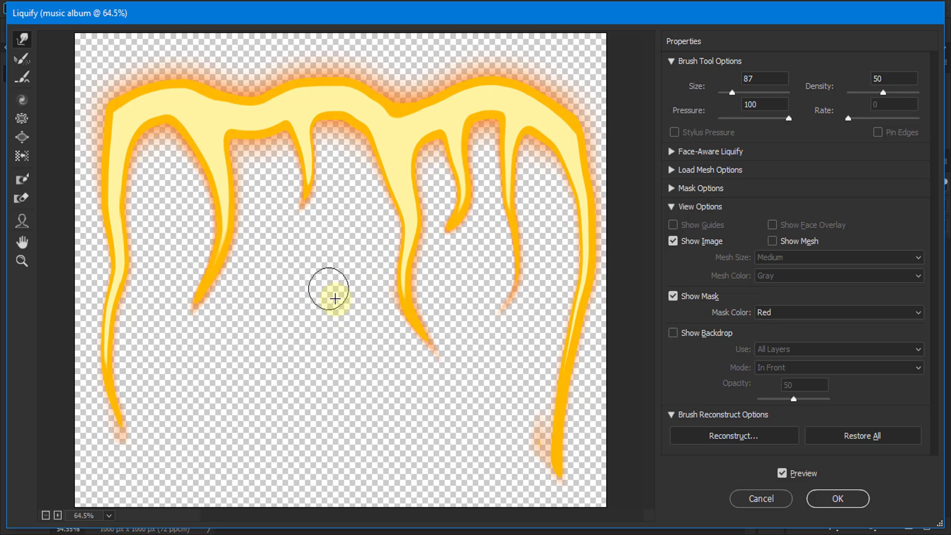
Step: Apply the Liquify warp, then scale Layer 1 to about 95% and raise it to the top edge
{"action": "key", "text": "Return"}
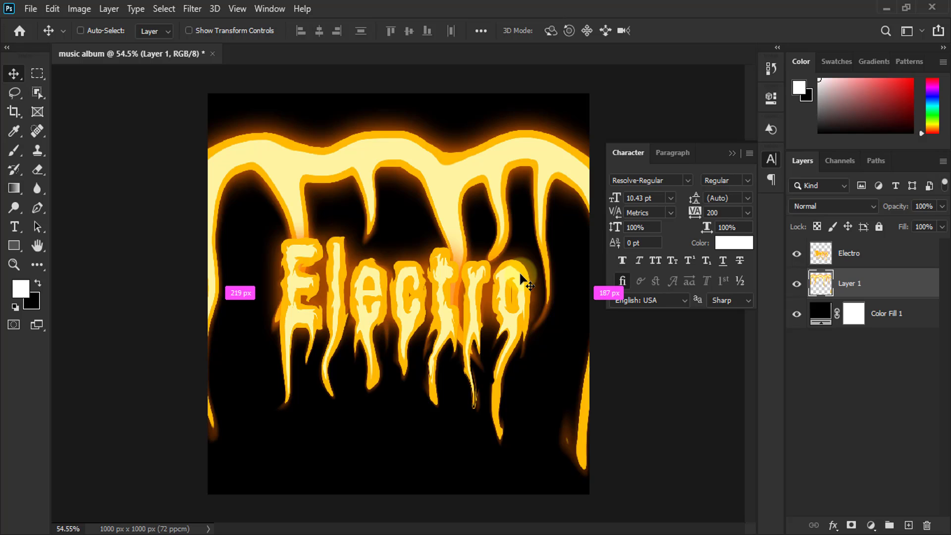
{"action": "key", "text": "ctrl+t"}
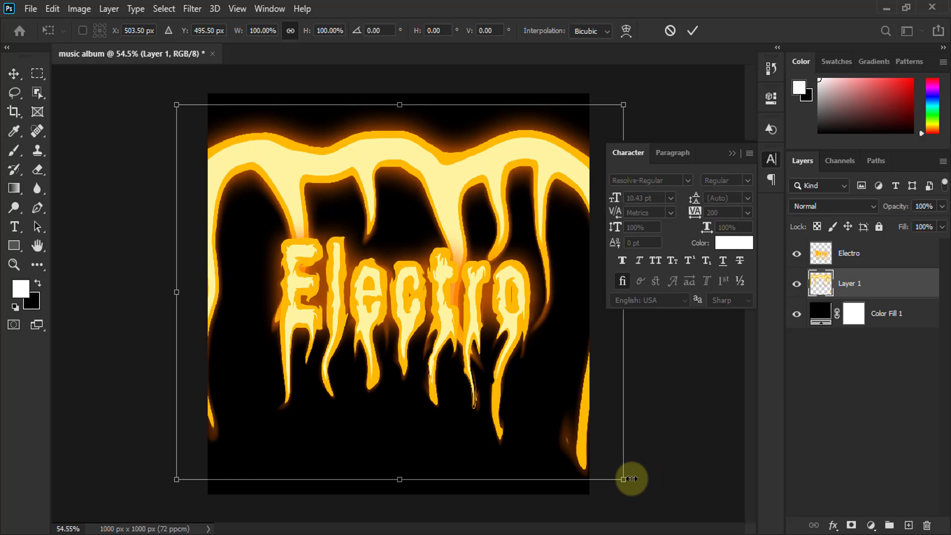
{"action": "left_click_drag", "start_coordinate": [624, 479], "coordinate": [603, 462]}
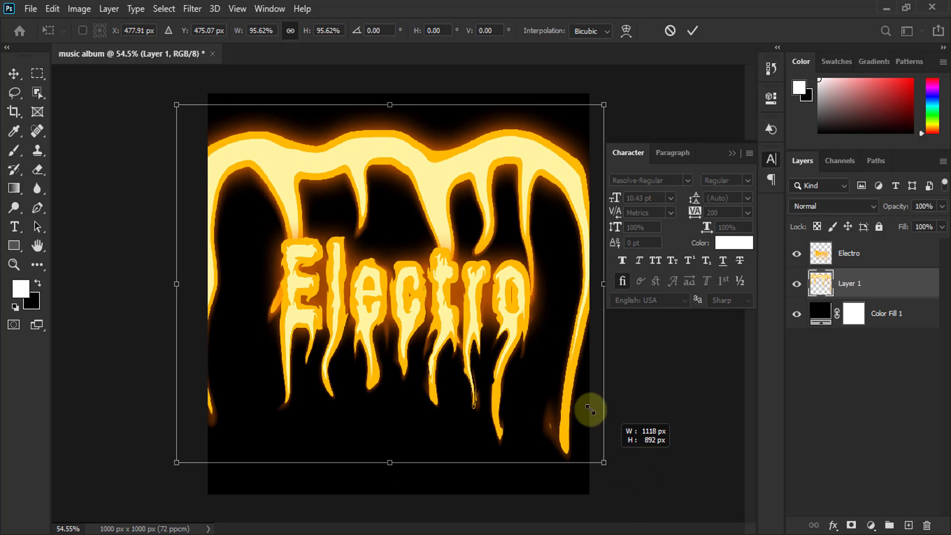
{"action": "mouse_move", "coordinate": [177, 105]}
{"action": "left_mouse_down"}
{"action": "mouse_move", "coordinate": [188, 114]}
{"action": "mouse_move", "coordinate": [177, 102]}
{"action": "left_mouse_up"}
{"action": "left_click_drag", "start_coordinate": [458, 140], "coordinate": [460, 95]}
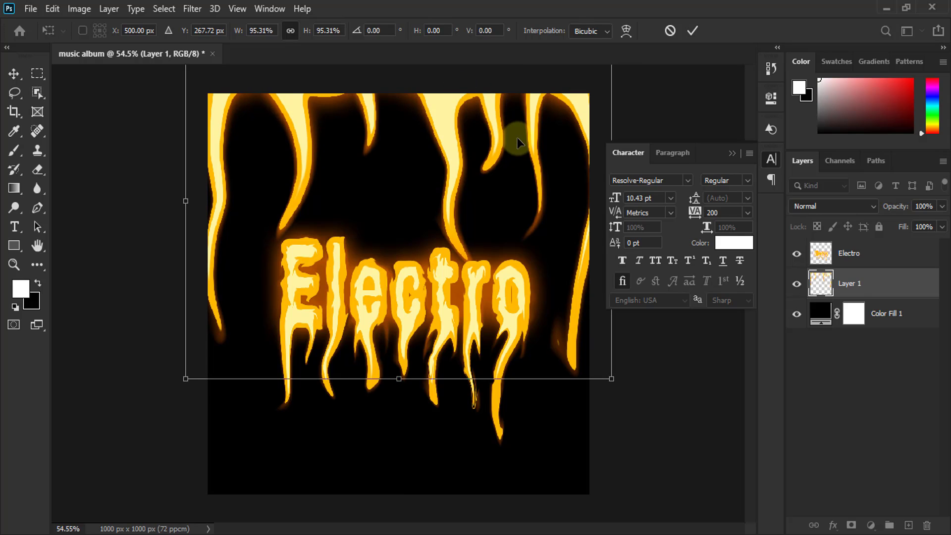
{"action": "left_click_drag", "start_coordinate": [461, 103], "coordinate": [461, 106]}
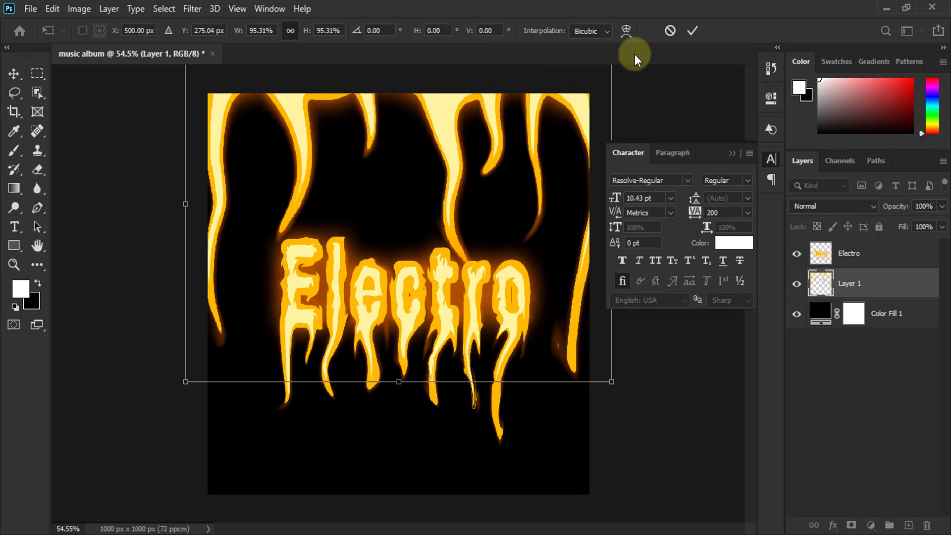
{"action": "key", "text": "Return"}
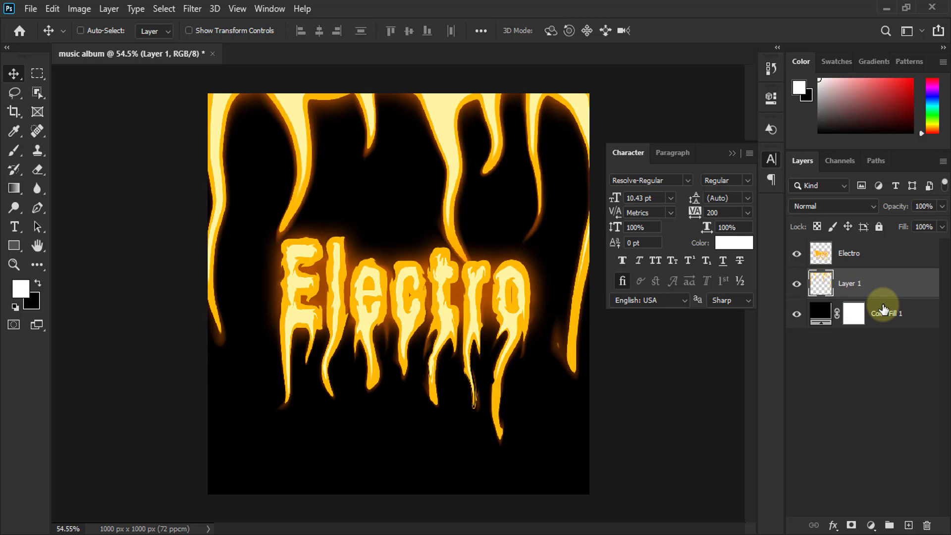
Step: Duplicate the strands layer, flip the copy vertically and move it to the cover's bottom
{"action": "key", "text": "ctrl+j"}
{"action": "key", "text": "ctrl+t"}
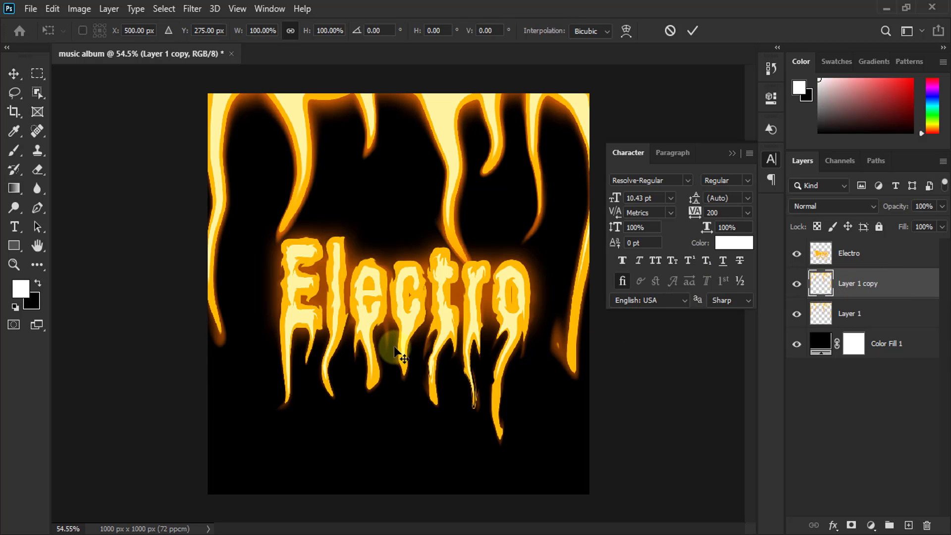
{"action": "right_click", "coordinate": [452, 127]}
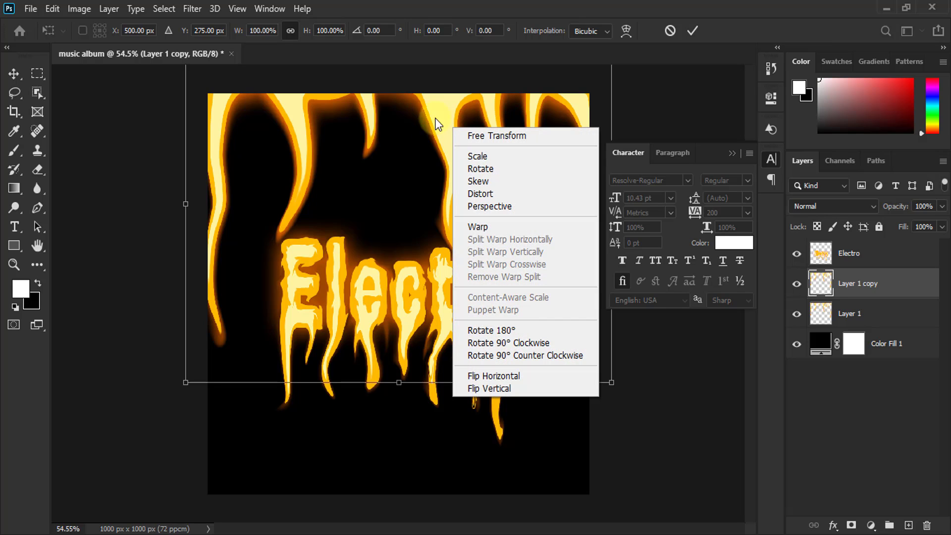
{"action": "left_click", "coordinate": [500, 389]}
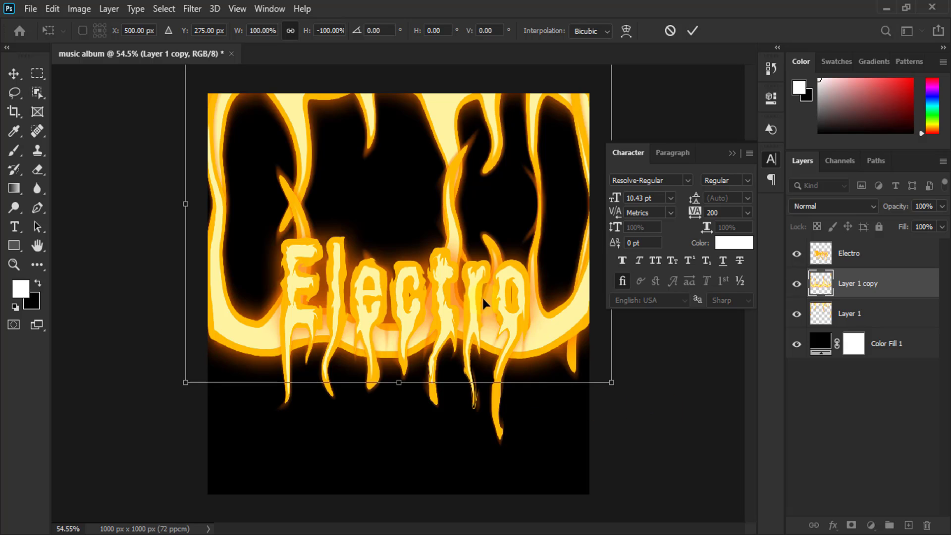
{"action": "mouse_move", "coordinate": [561, 325]}
{"action": "left_mouse_down"}
{"action": "mouse_move", "coordinate": [549, 473]}
{"action": "mouse_move", "coordinate": [563, 532]}
{"action": "mouse_move", "coordinate": [560, 516]}
{"action": "left_mouse_up"}
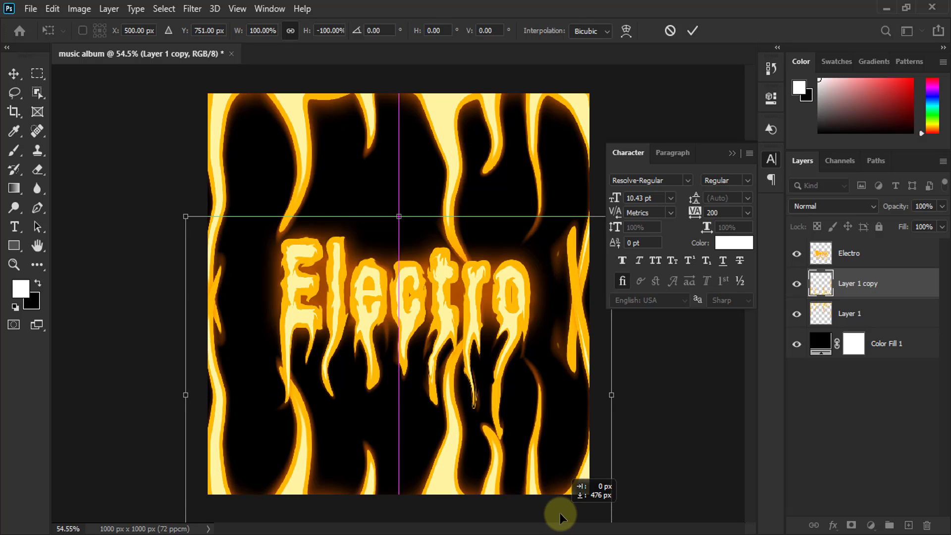
Step: Resize and reposition the flipped copy so it rises toward the Electro text
{"action": "scroll", "coordinate": [425, 233], "scroll_direction": "down", "scroll_amount": 2}
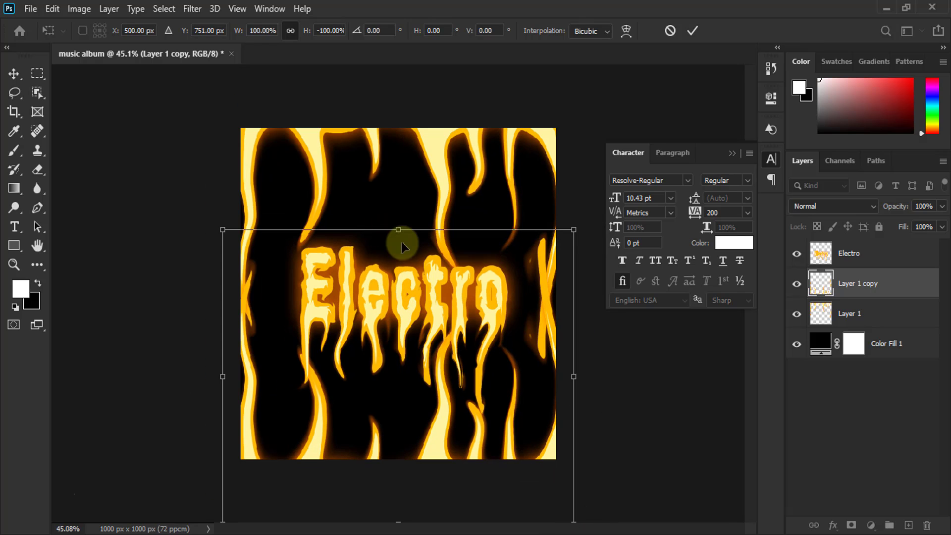
{"action": "left_click_drag", "start_coordinate": [400, 231], "coordinate": [400, 243]}
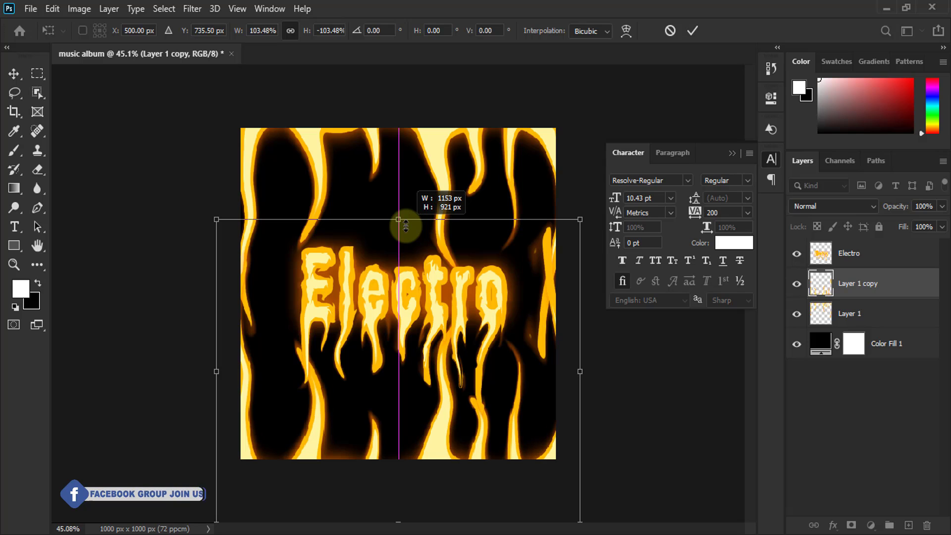
{"action": "left_click_drag", "start_coordinate": [405, 226], "coordinate": [411, 379]}
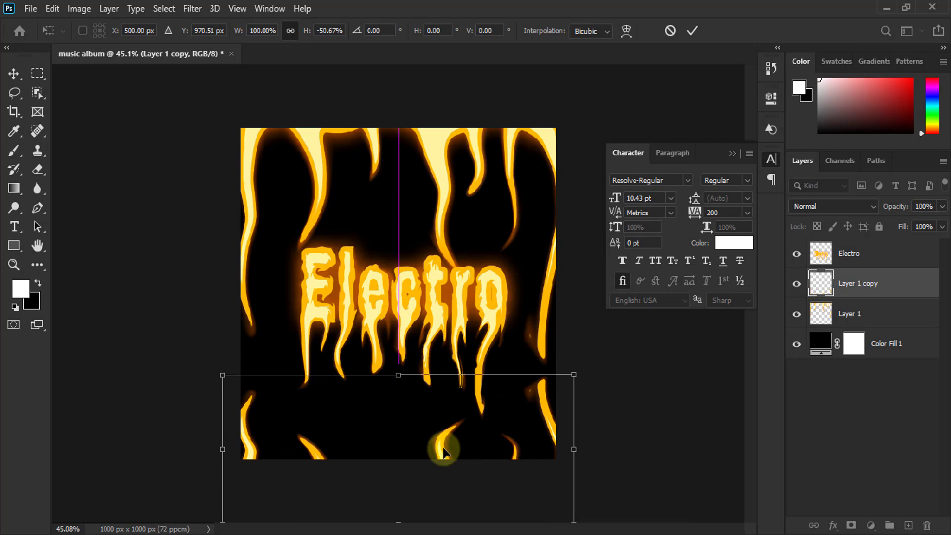
{"action": "mouse_move", "coordinate": [443, 425]}
{"action": "left_mouse_down"}
{"action": "mouse_move", "coordinate": [442, 400]}
{"action": "mouse_move", "coordinate": [403, 392]}
{"action": "left_mouse_up"}
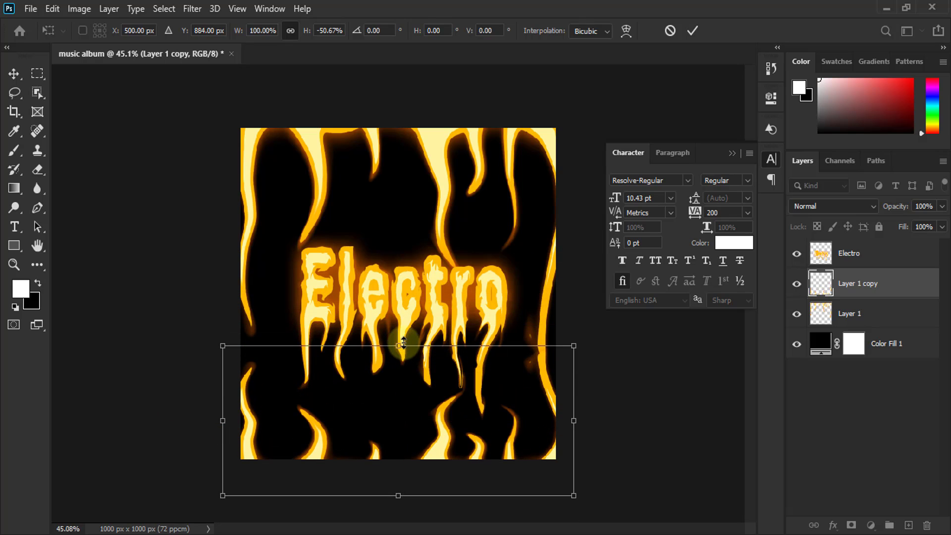
{"action": "left_click_drag", "start_coordinate": [399, 343], "coordinate": [399, 314]}
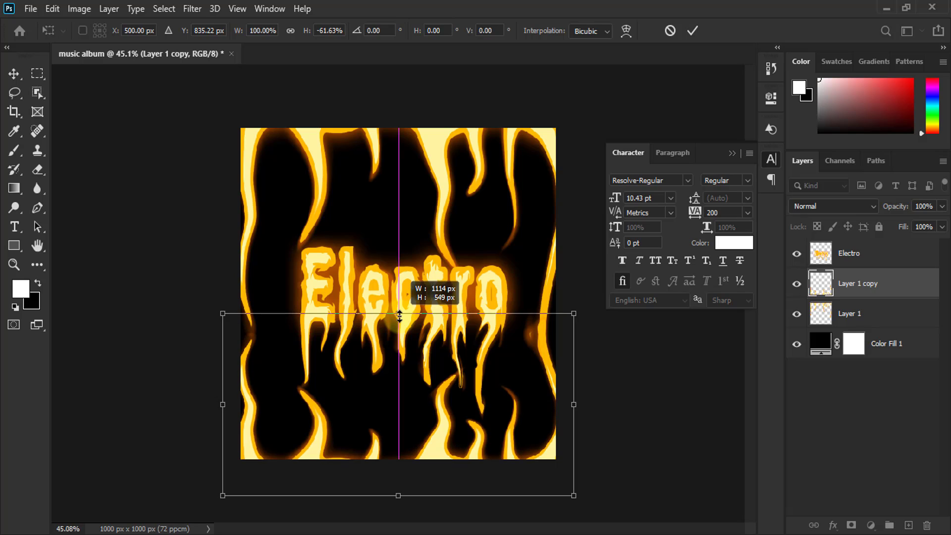
{"action": "left_click", "coordinate": [692, 31]}
{"action": "left_click", "coordinate": [433, 161]}
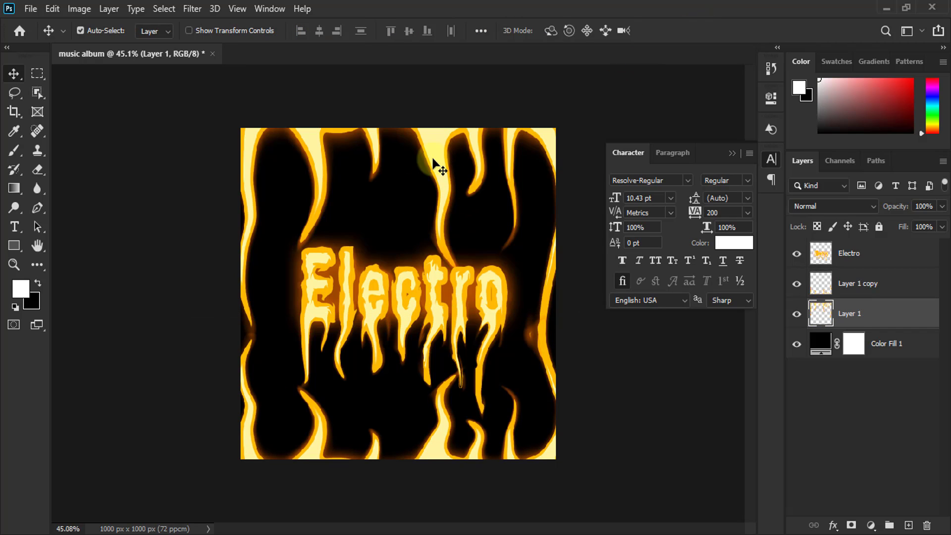
Step: Shorten the top strands on Layer 1 from both the bottom and top handles
{"action": "key", "text": "ctrl+t"}
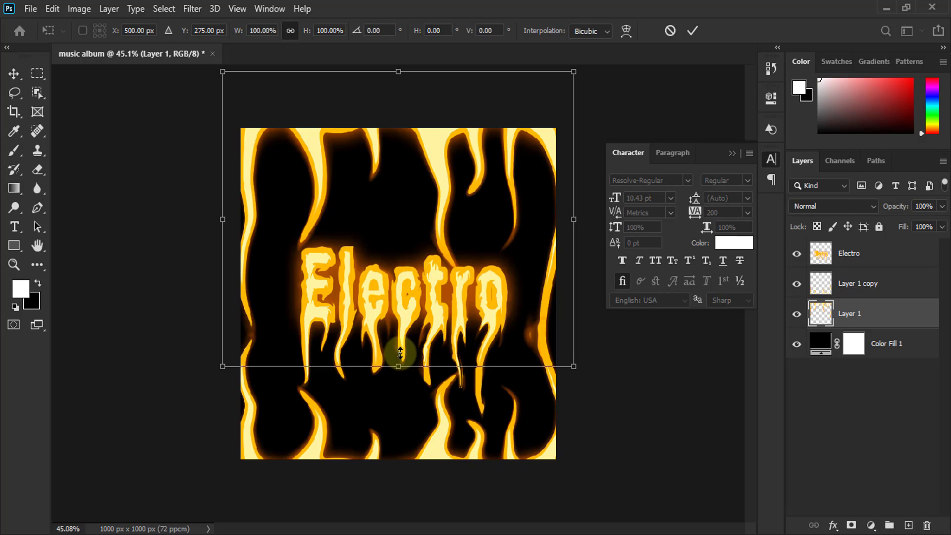
{"action": "left_click_drag", "start_coordinate": [398, 367], "coordinate": [399, 325]}
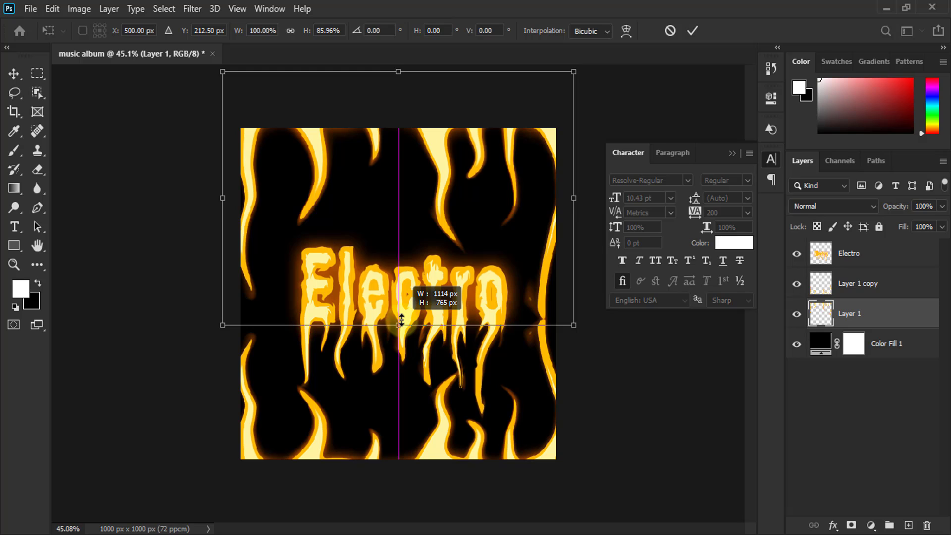
{"action": "left_click_drag", "start_coordinate": [398, 72], "coordinate": [395, 93]}
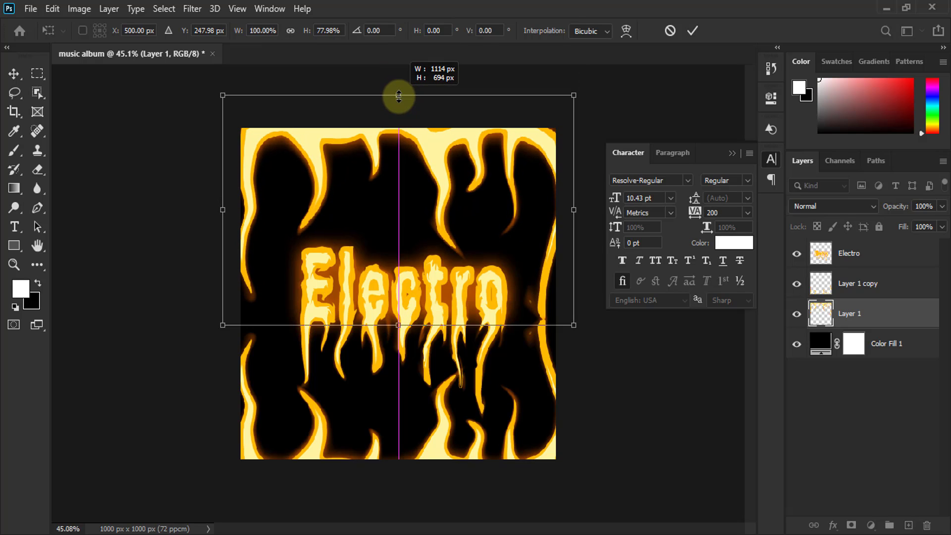
{"action": "left_click", "coordinate": [693, 30]}
Step: Shorten the bottom strands on Layer 1 copy slightly
{"action": "left_click", "coordinate": [451, 458]}
{"action": "key", "text": "ctrl+t"}
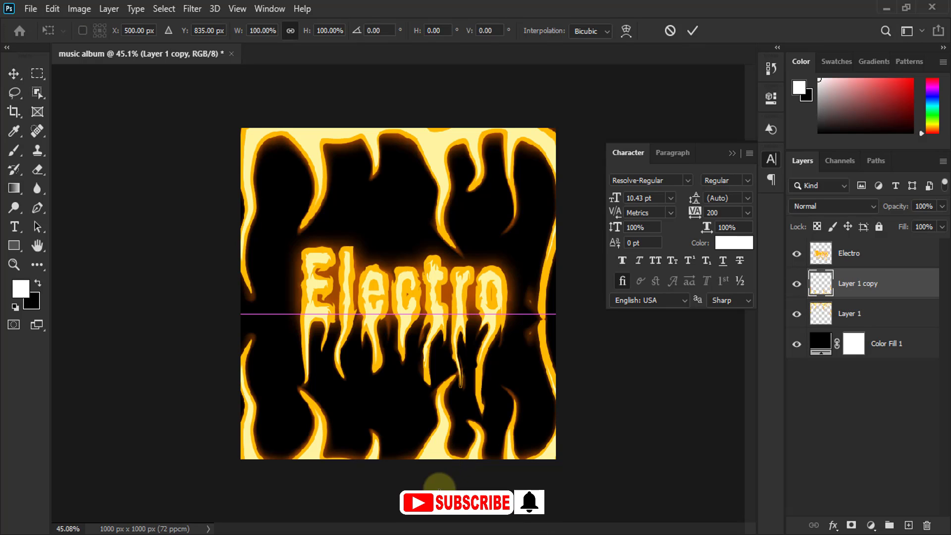
{"action": "left_click_drag", "start_coordinate": [403, 507], "coordinate": [399, 485]}
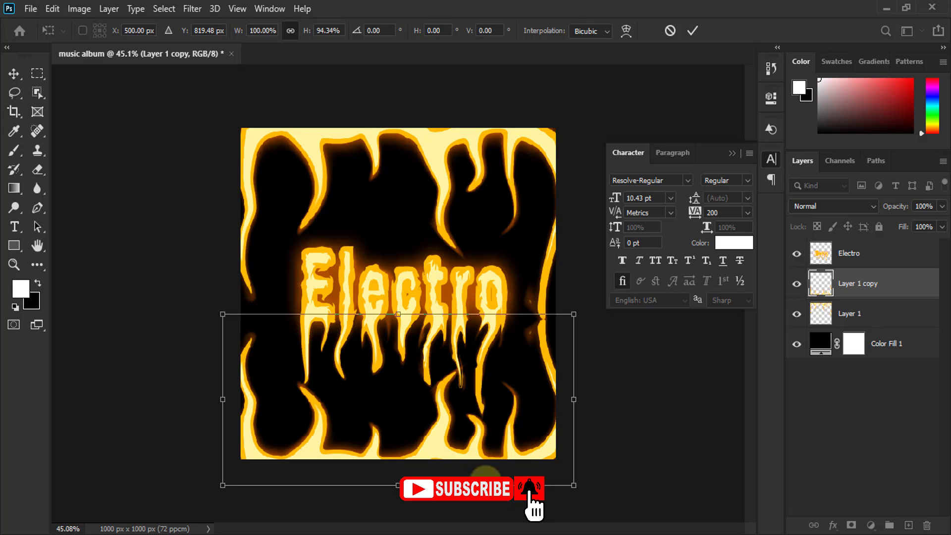
{"action": "left_click", "coordinate": [693, 29]}
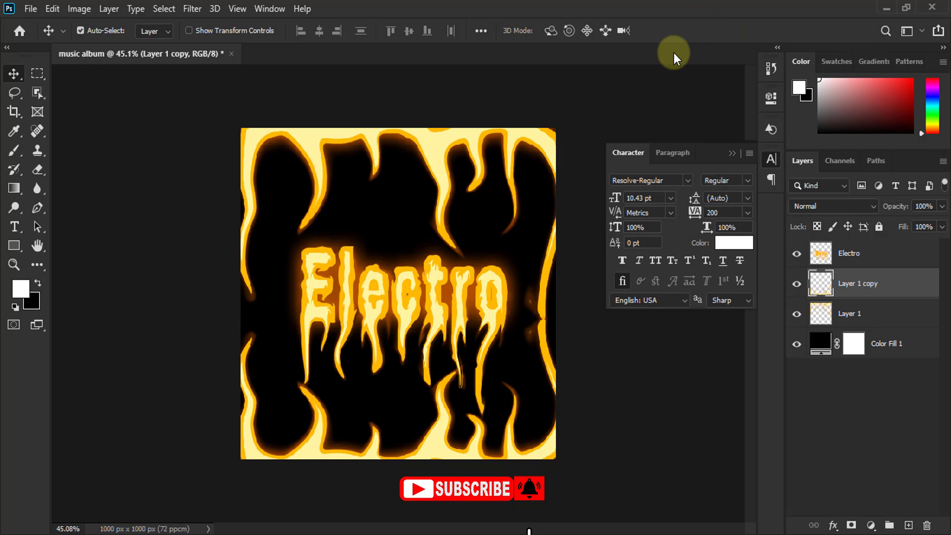
Step: Add a Hue/Saturation adjustment above Electro with Hue set to -88
{"action": "left_click", "coordinate": [733, 151]}
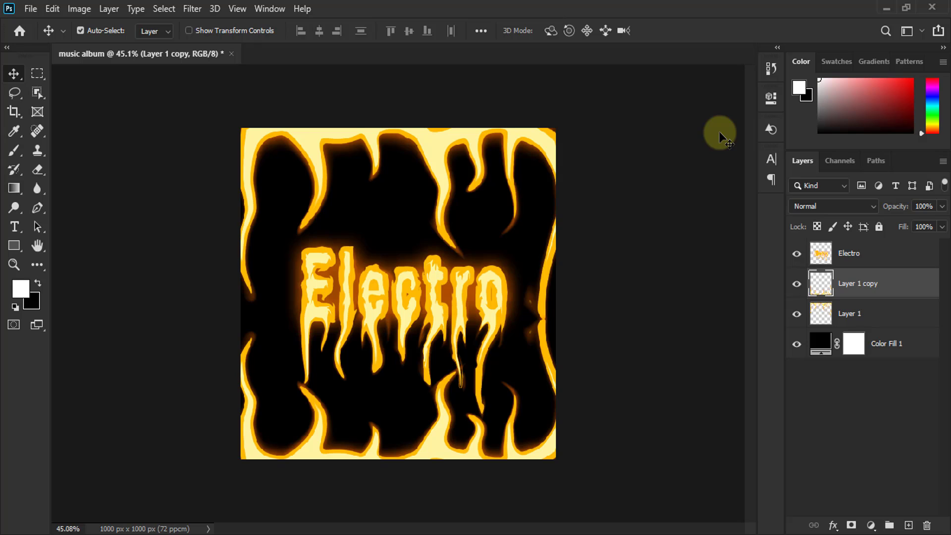
{"action": "left_click", "coordinate": [869, 253]}
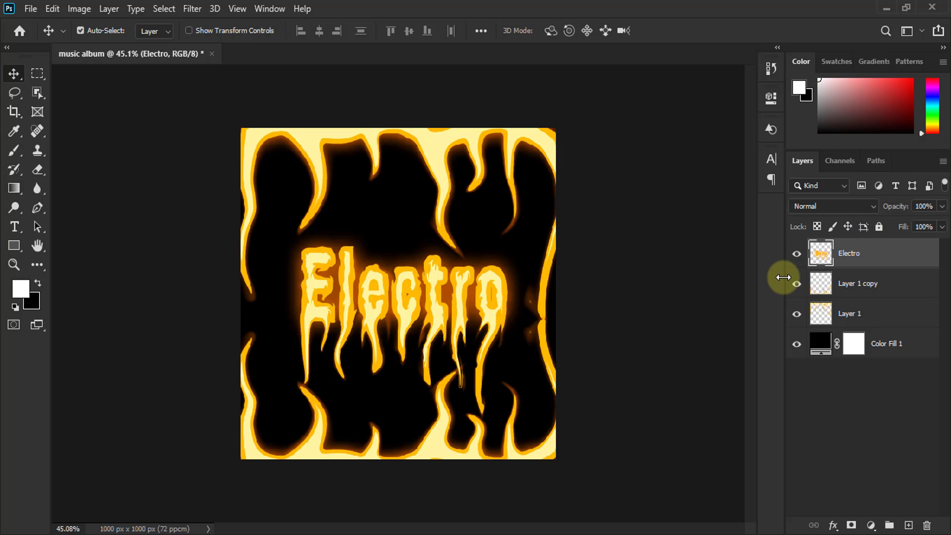
{"action": "left_click", "coordinate": [871, 525]}
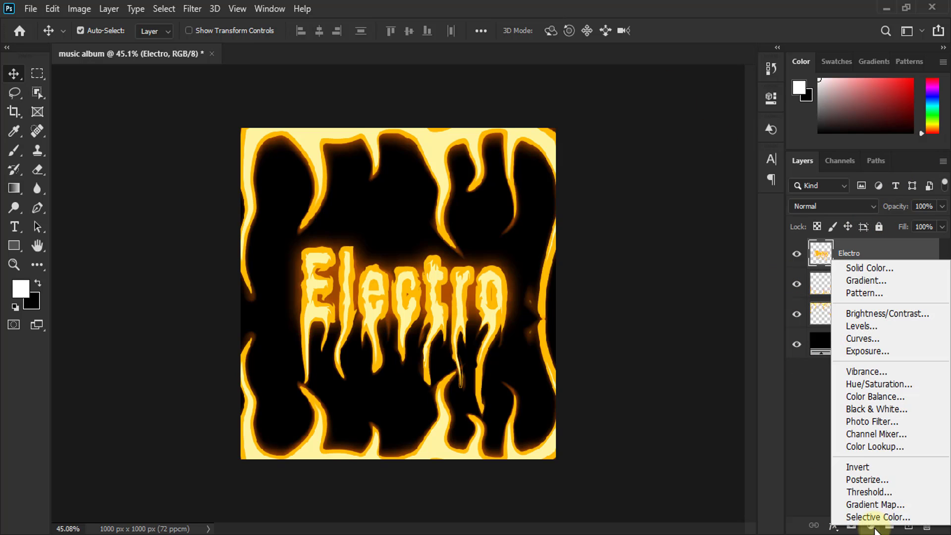
{"action": "left_click", "coordinate": [871, 384]}
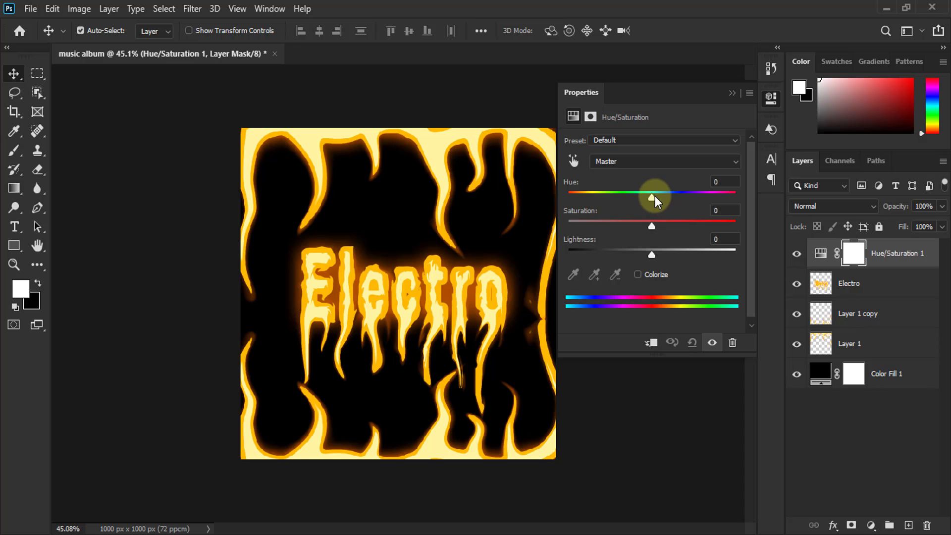
{"action": "mouse_move", "coordinate": [652, 198]}
{"action": "left_mouse_down"}
{"action": "mouse_move", "coordinate": [674, 204]}
{"action": "mouse_move", "coordinate": [631, 200]}
{"action": "mouse_move", "coordinate": [741, 210]}
{"action": "mouse_move", "coordinate": [585, 206]}
{"action": "mouse_move", "coordinate": [600, 206]}
{"action": "left_mouse_up"}
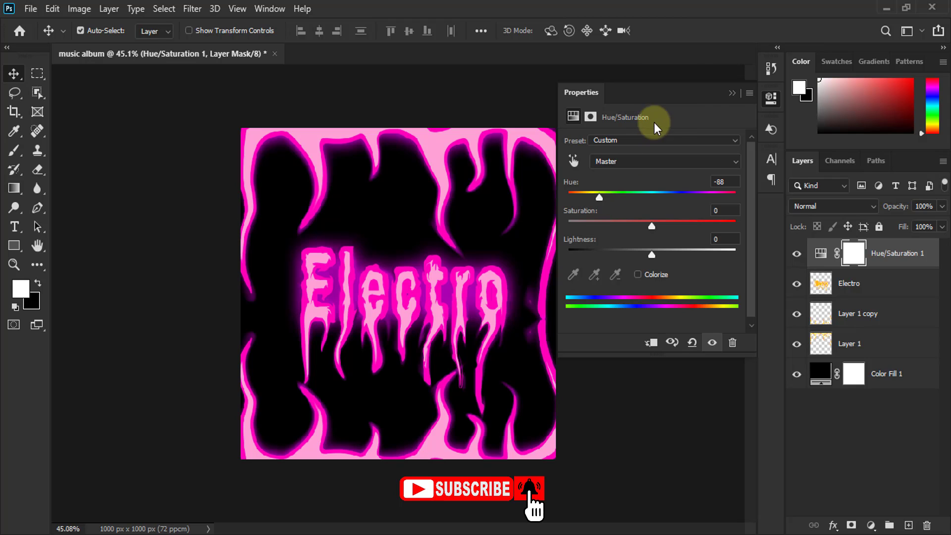
{"action": "left_click", "coordinate": [729, 92]}
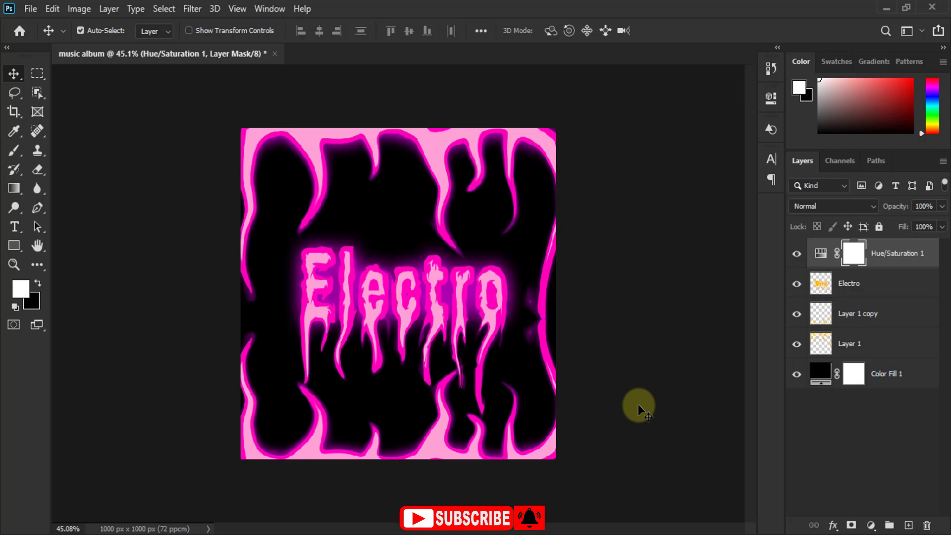